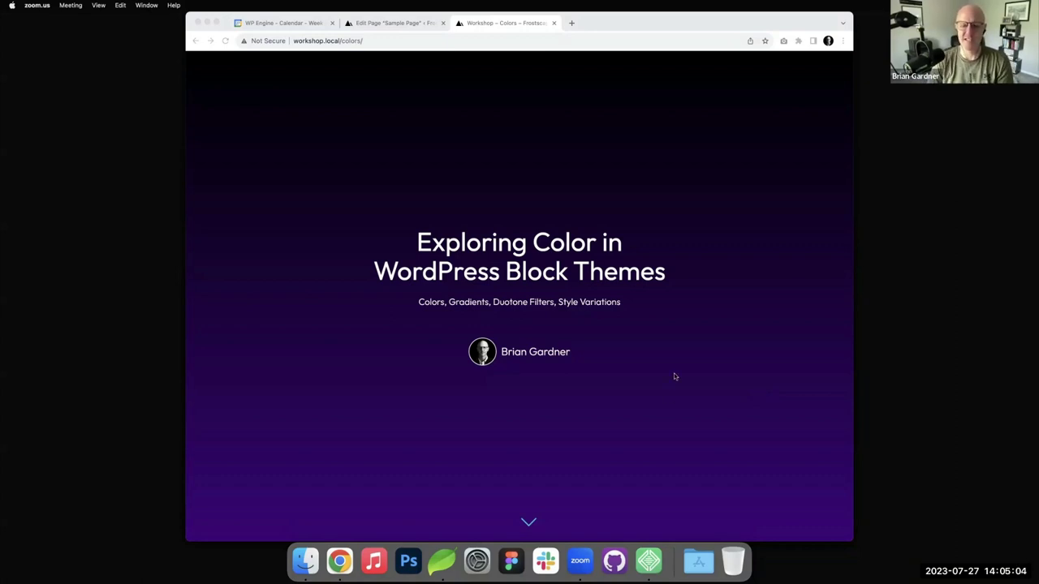
- Close the calendar page and advance the Colors workshop slides to "Settings – custom"
{"action": "left_click", "coordinate": [329, 24]}
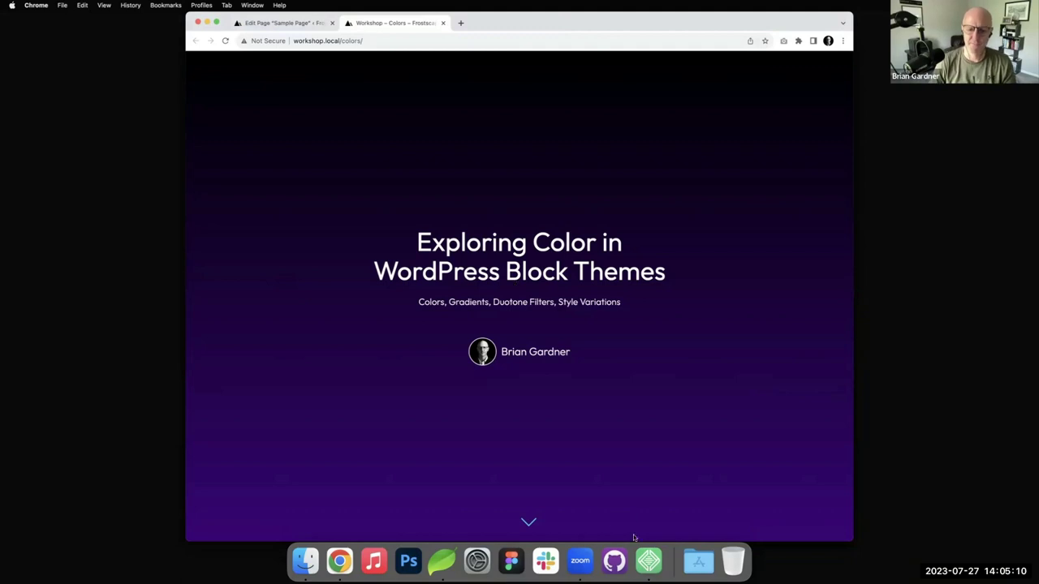
{"action": "left_click", "coordinate": [528, 522]}
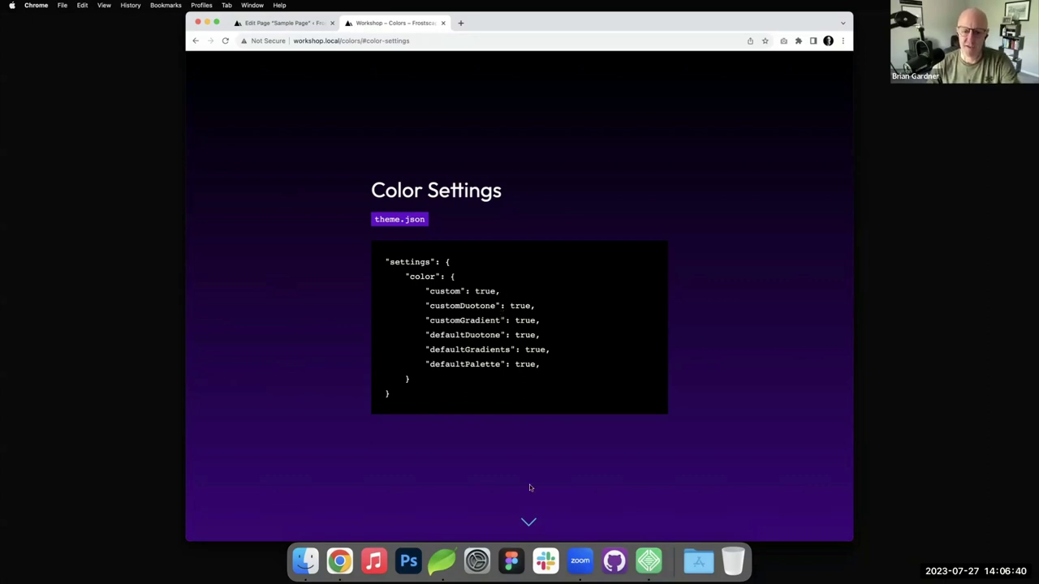
{"action": "left_click", "coordinate": [528, 521]}
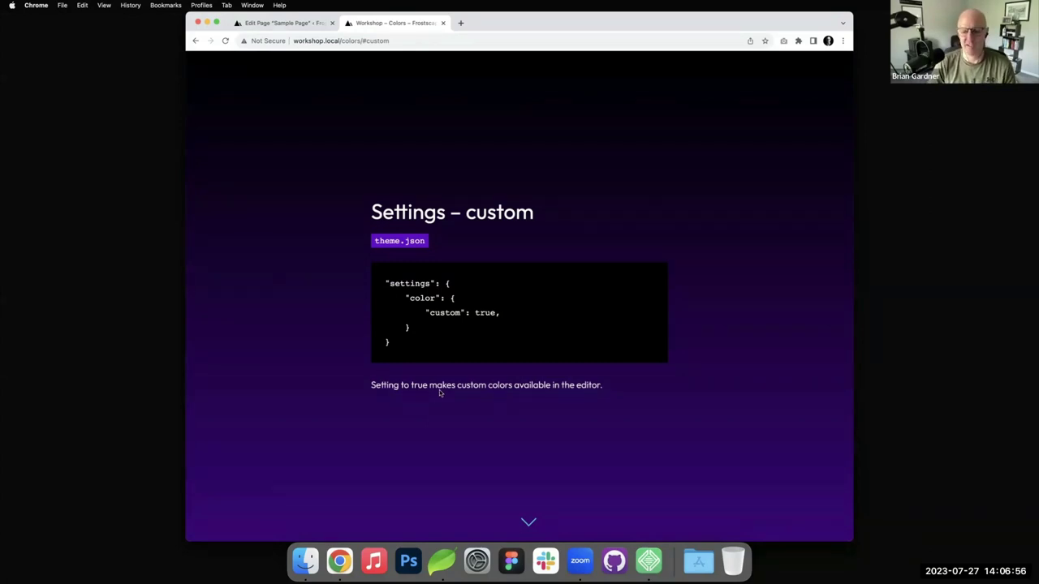
- In the Sample Page editor, try the custom text color 0000ff on the first paragraph and undo it
{"action": "left_click", "coordinate": [303, 24]}
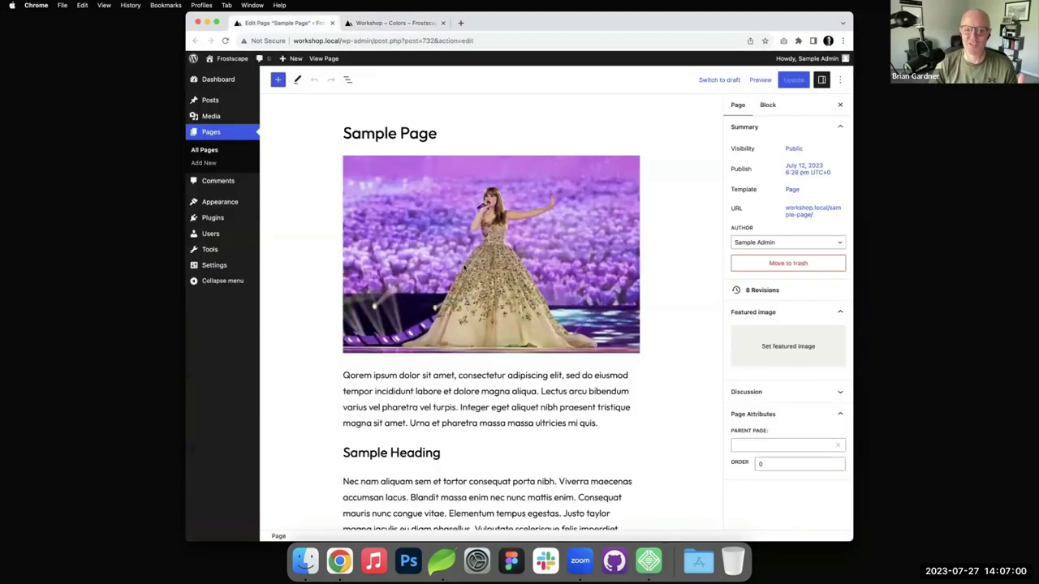
{"action": "scroll", "coordinate": [464, 270], "scroll_direction": "down", "scroll_amount": 2}
{"action": "left_click", "coordinate": [511, 357]}
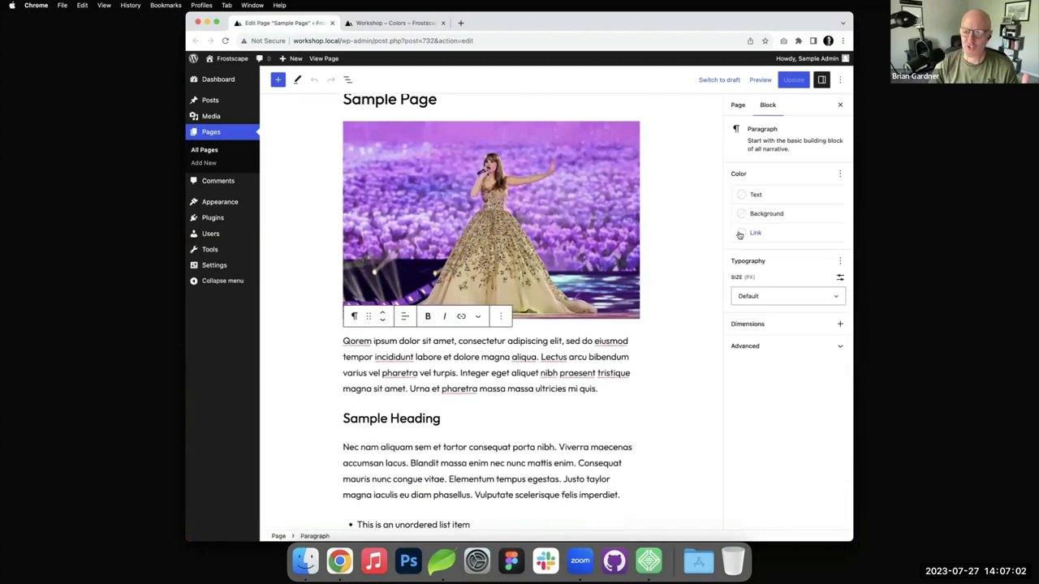
{"action": "left_click", "coordinate": [743, 199]}
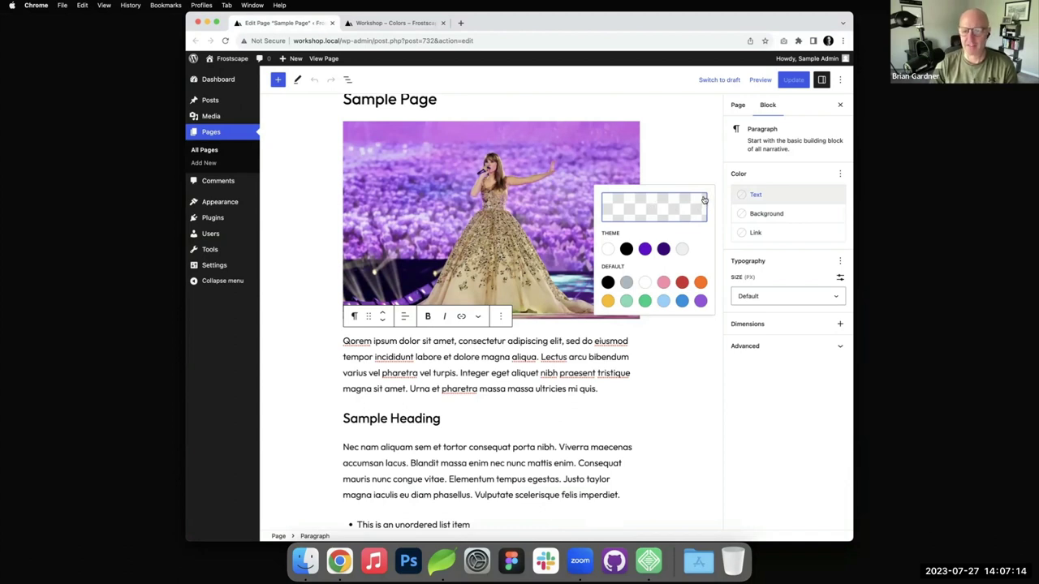
{"action": "left_click", "coordinate": [662, 209]}
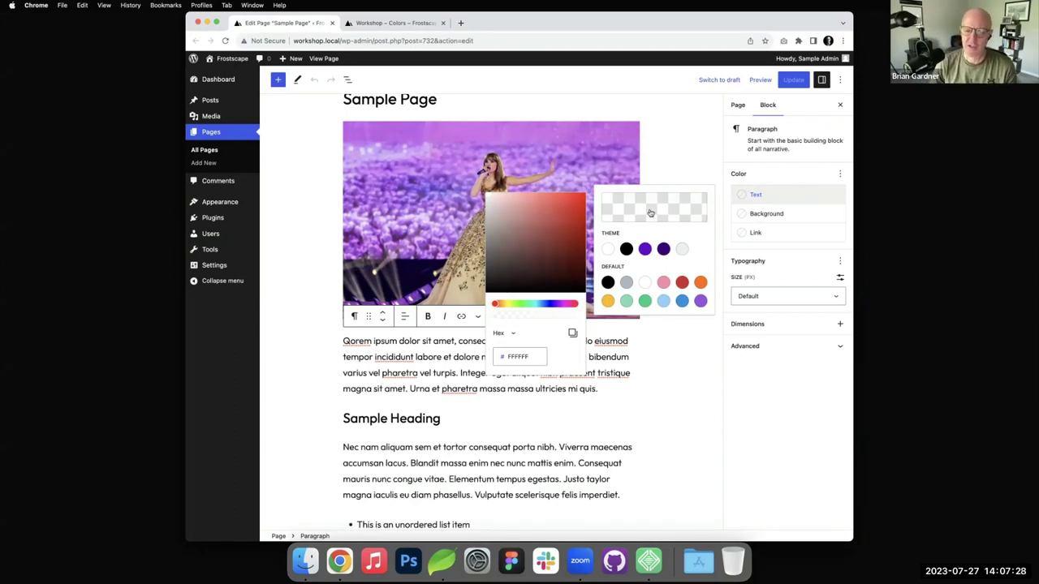
{"action": "left_click", "coordinate": [525, 358]}
{"action": "double_click", "coordinate": [525, 358]}
{"action": "type", "text": "0000ff"}
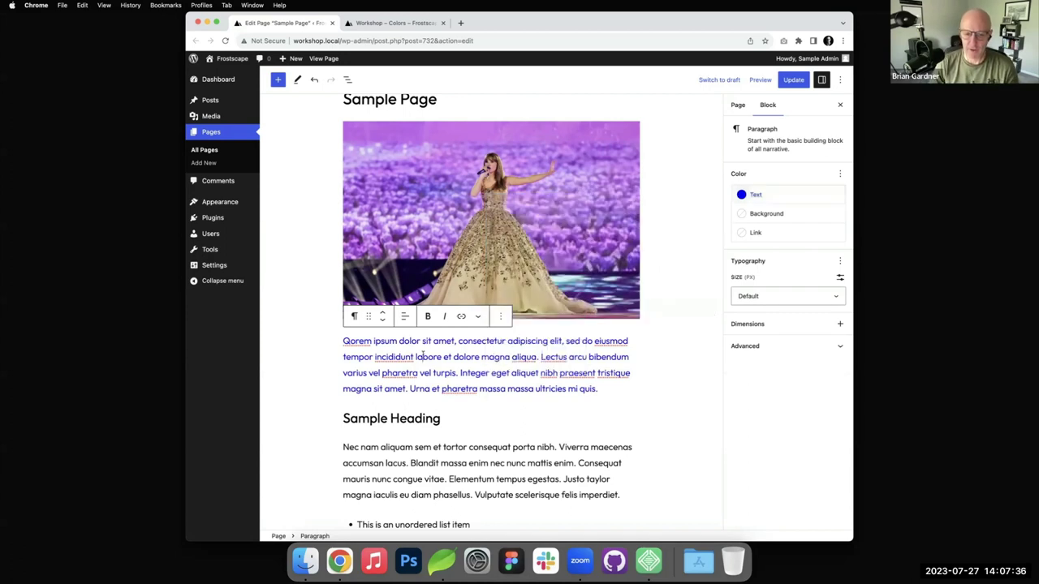
{"action": "key", "text": "super+z"}
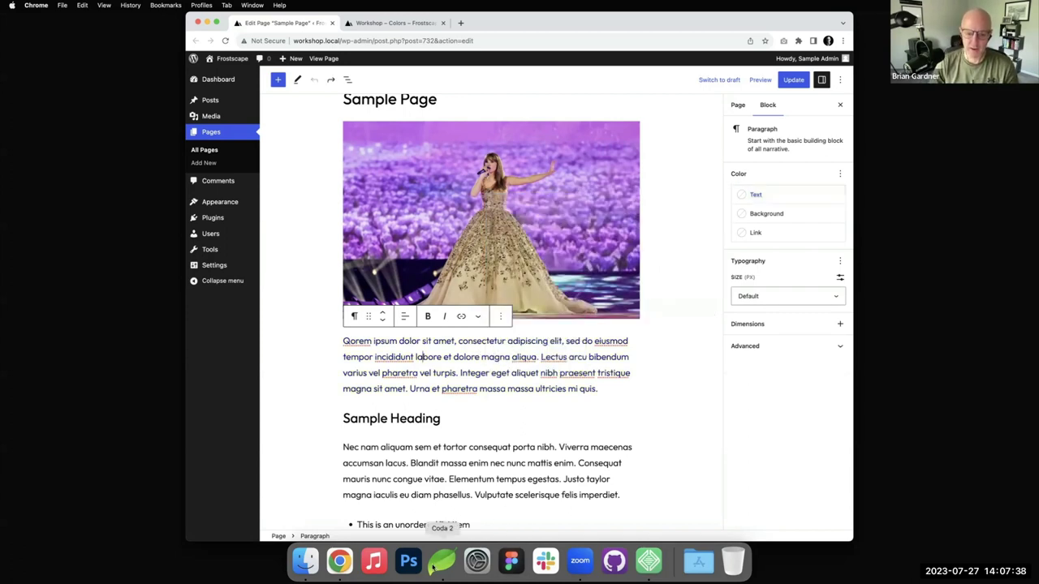
- Switch to Coda and examine the color settings in the My Themes copy of Frost's theme.json at a larger text size
{"action": "left_click", "coordinate": [461, 559]}
{"action": "key", "text": "super+plus"}
{"action": "key", "text": "super+plus"}
{"action": "key", "text": "super+plus"}
{"action": "key", "text": "super+plus"}
{"action": "key", "text": "super+plus"}
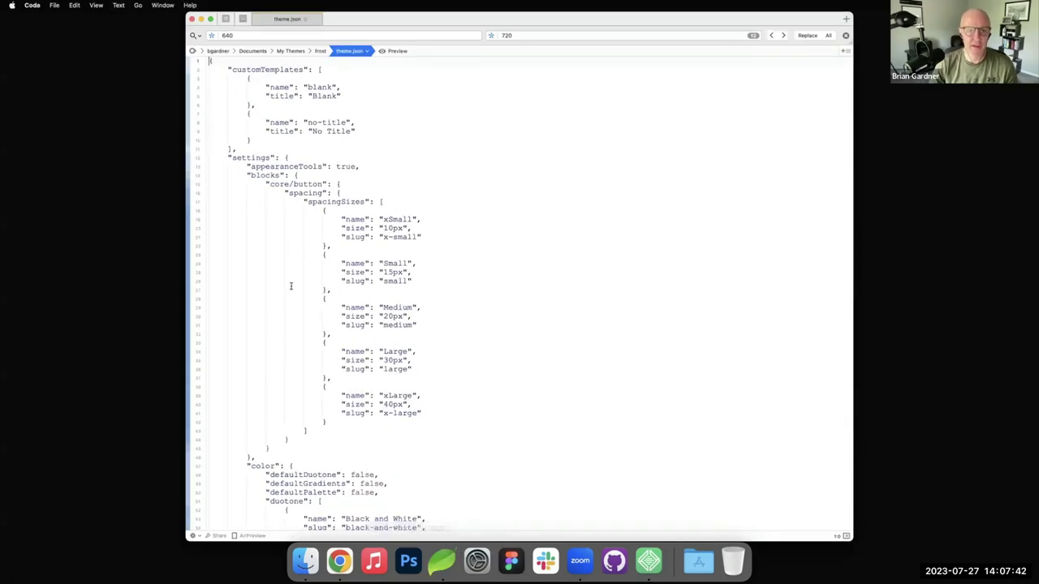
{"action": "scroll", "coordinate": [290, 286], "scroll_direction": "down", "scroll_amount": 8}
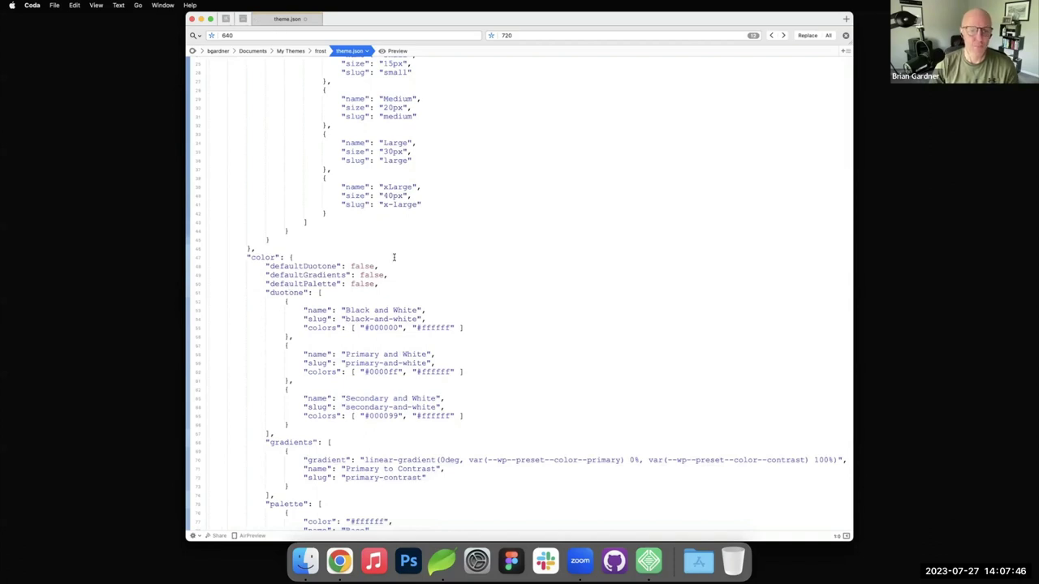
- Open theme.json from the workshop site's Local Sites folder under app/public/wp-content/themes/frost, in place of the previously open copy
{"action": "left_click", "coordinate": [242, 19]}
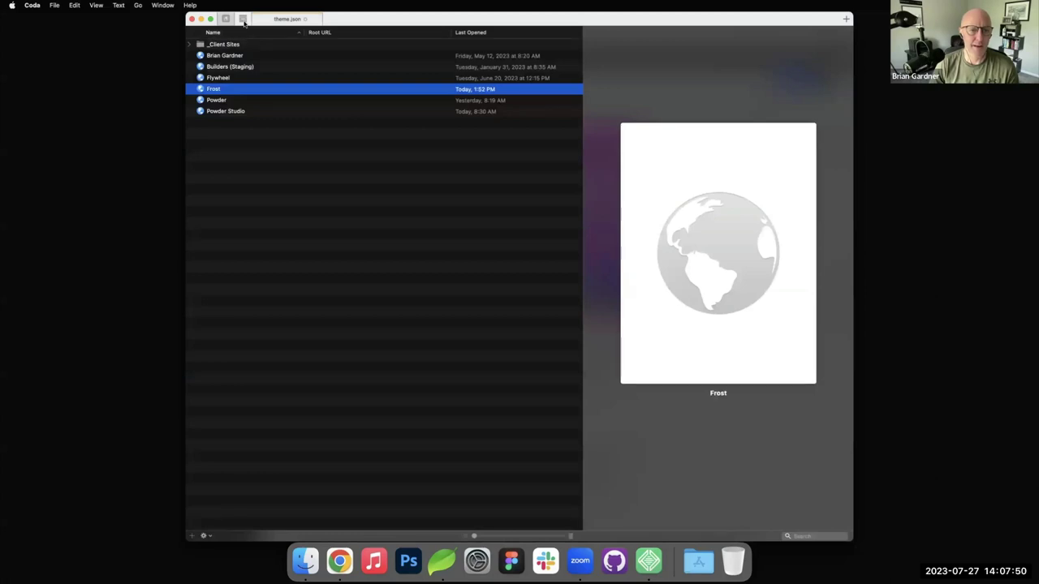
{"action": "left_click", "coordinate": [243, 21]}
{"action": "left_click", "coordinate": [231, 32]}
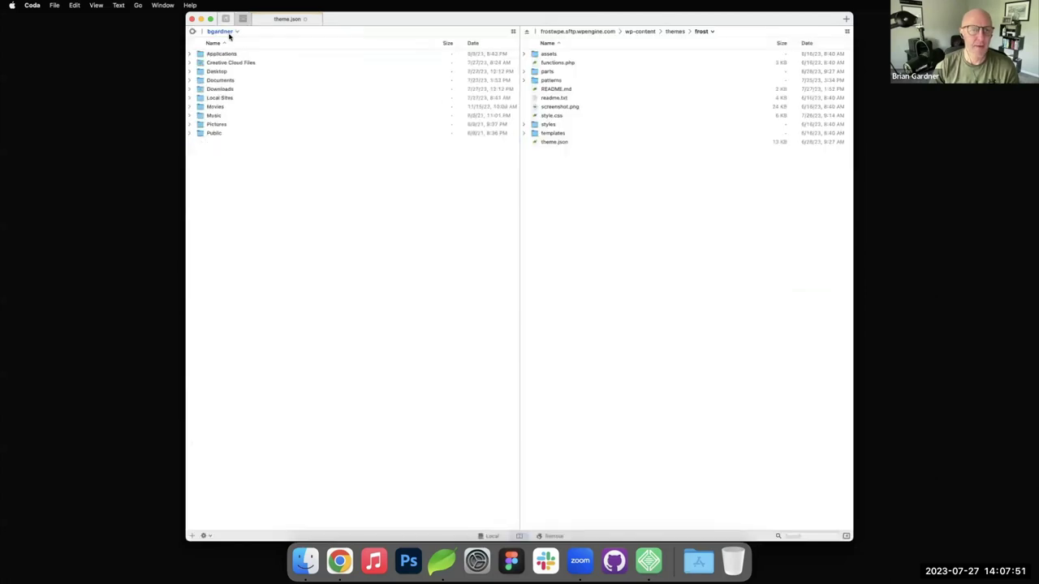
{"action": "double_click", "coordinate": [224, 98]}
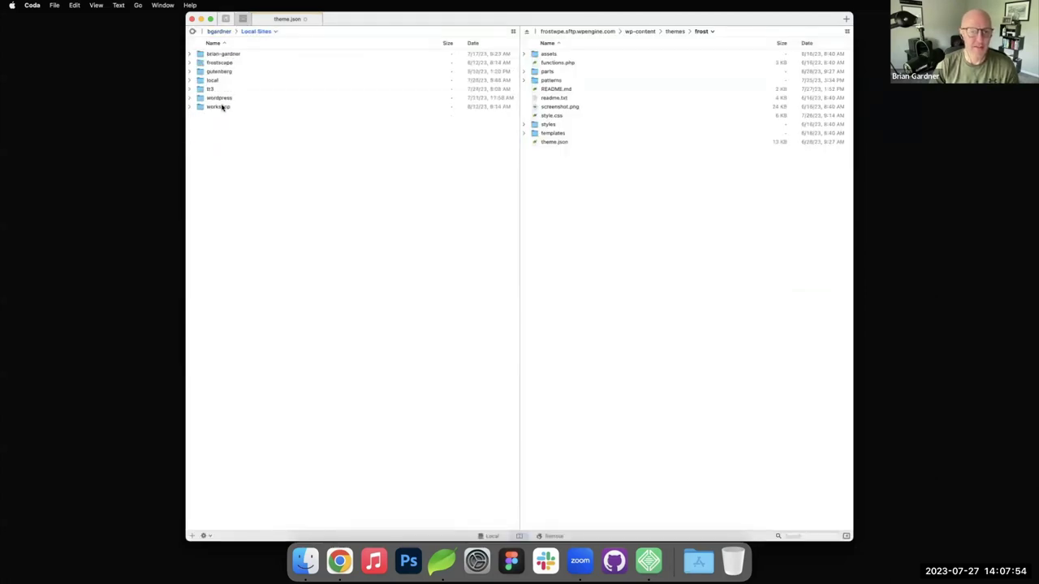
{"action": "double_click", "coordinate": [222, 107]}
{"action": "double_click", "coordinate": [213, 55]}
{"action": "left_click", "coordinate": [216, 54]}
{"action": "double_click", "coordinate": [216, 54]}
{"action": "double_click", "coordinate": [223, 142]}
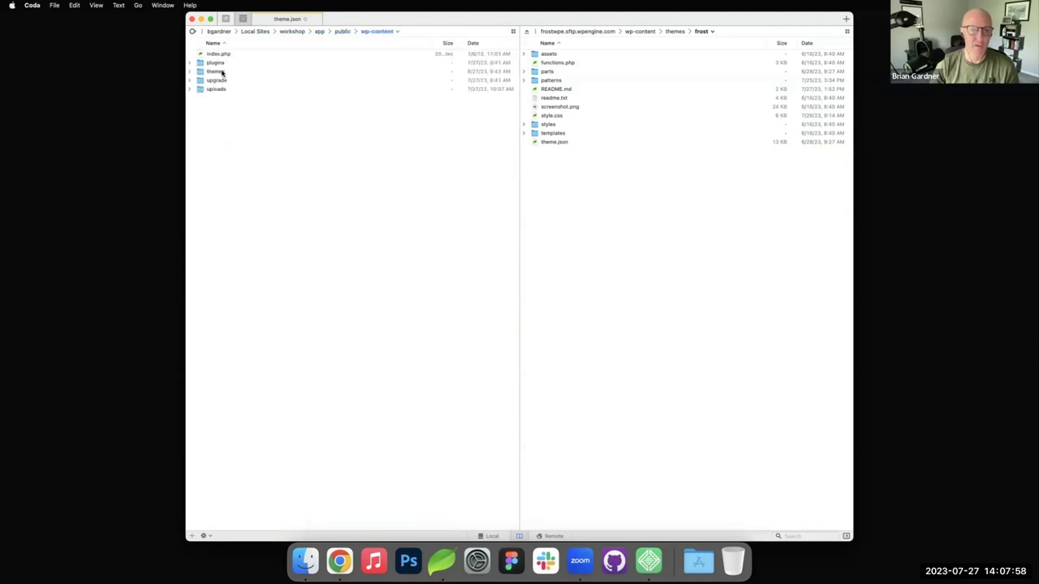
{"action": "double_click", "coordinate": [222, 72]}
{"action": "double_click", "coordinate": [215, 54]}
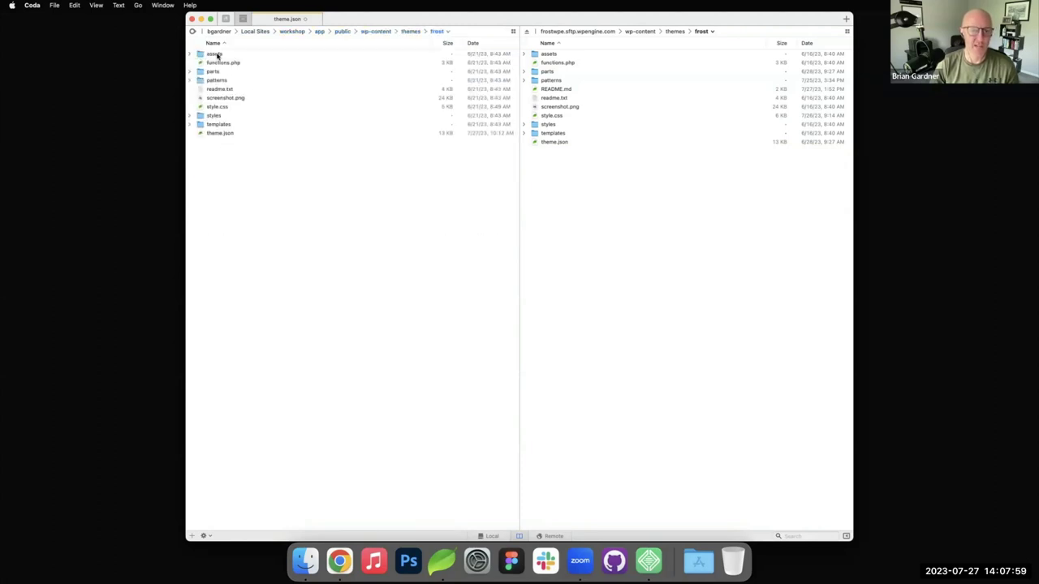
{"action": "double_click", "coordinate": [221, 133]}
{"action": "left_click", "coordinate": [256, 20]}
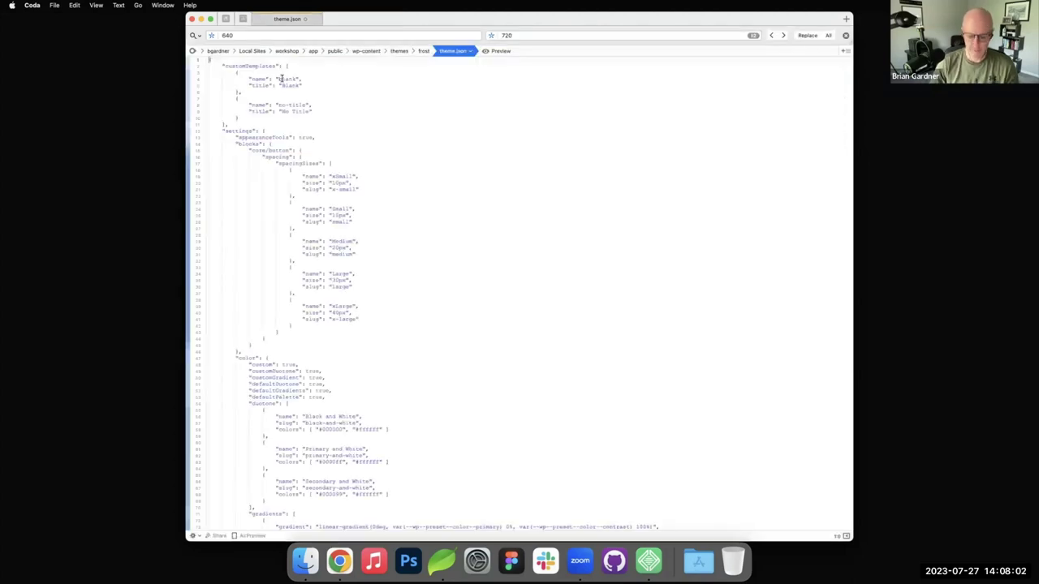
- Set "custom" to false in the color settings of the workshop site's theme.json
{"action": "key", "text": "super+plus"}
{"action": "key", "text": "super+plus"}
{"action": "key", "text": "super+plus"}
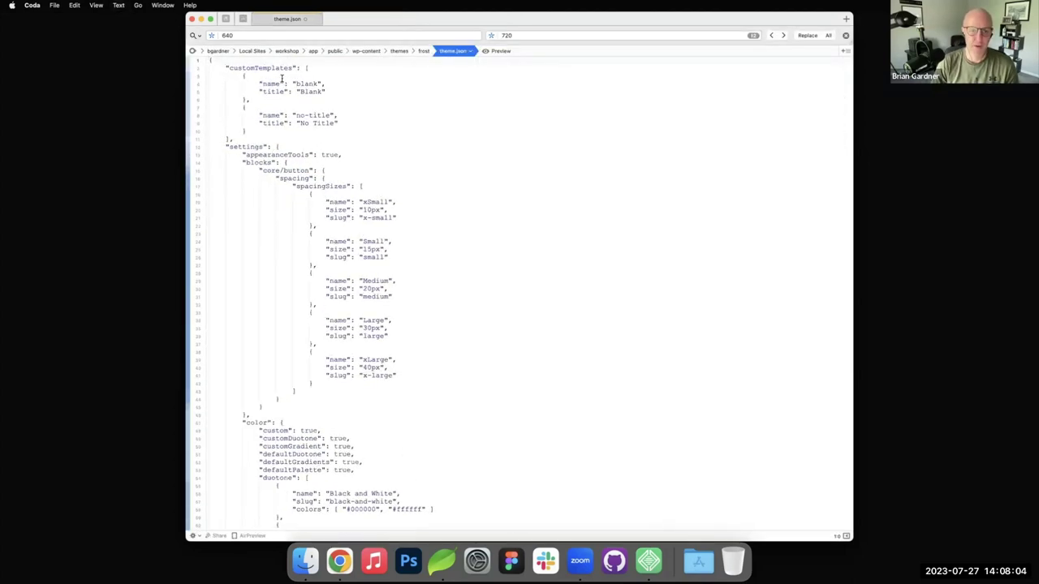
{"action": "scroll", "coordinate": [342, 297], "scroll_direction": "down", "scroll_amount": 5}
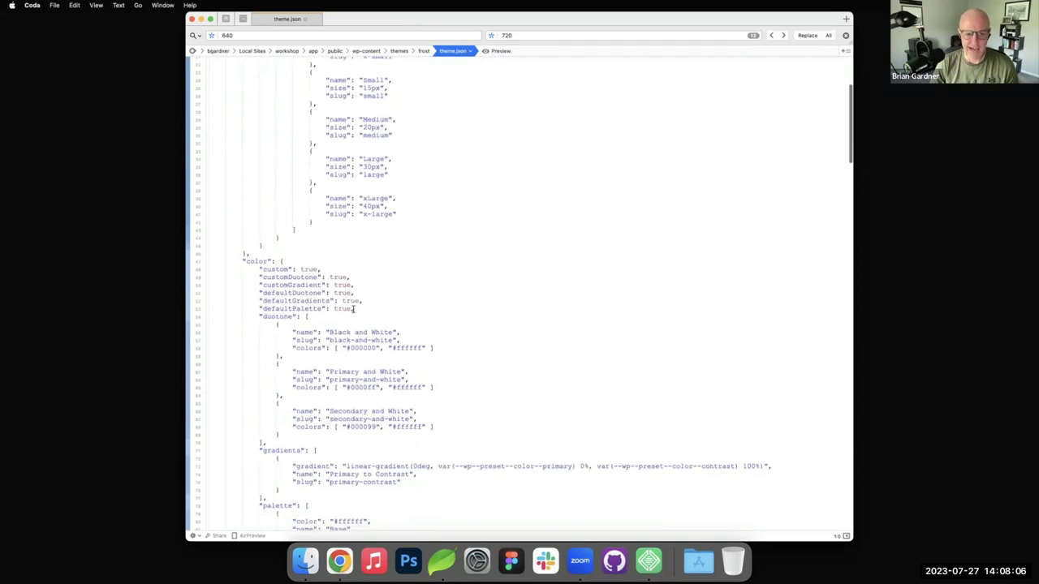
{"action": "left_click_drag", "start_coordinate": [178, 267], "coordinate": [177, 269]}
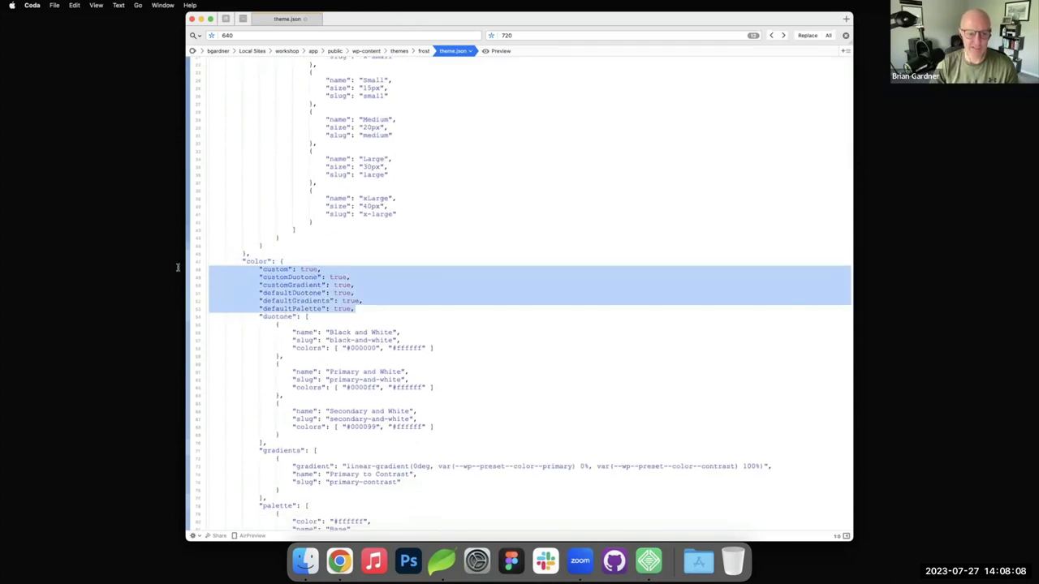
{"action": "left_click", "coordinate": [290, 267]}
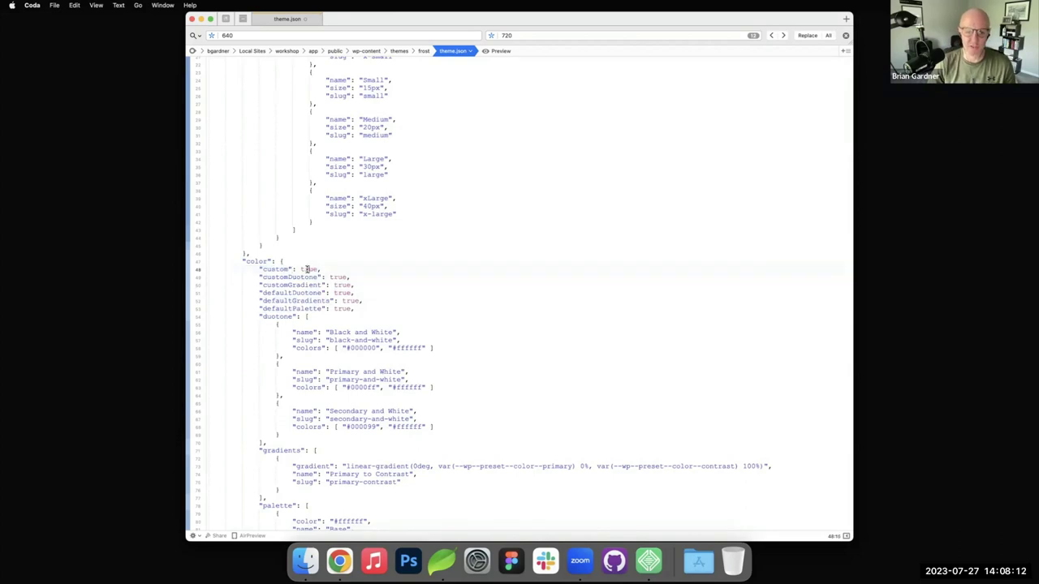
{"action": "double_click", "coordinate": [309, 269]}
{"action": "key", "text": "BackSpace"}
{"action": "type", "text": "false"}
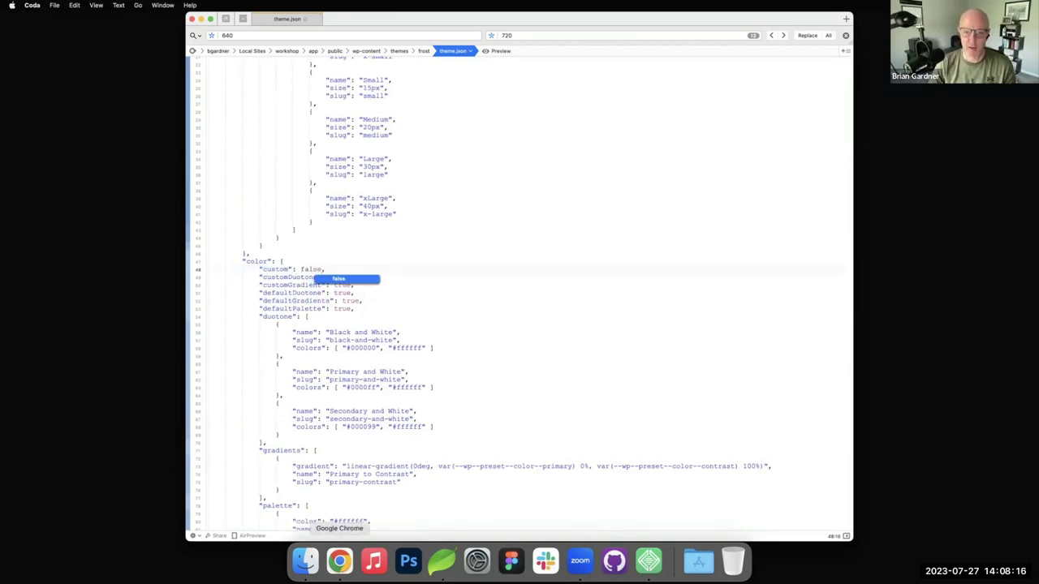
- Switch to Chrome, reload the Sample Page editor discarding unsaved changes, and inspect the first paragraph's text color options
{"action": "left_click", "coordinate": [339, 559]}
{"action": "key", "text": "super+r"}
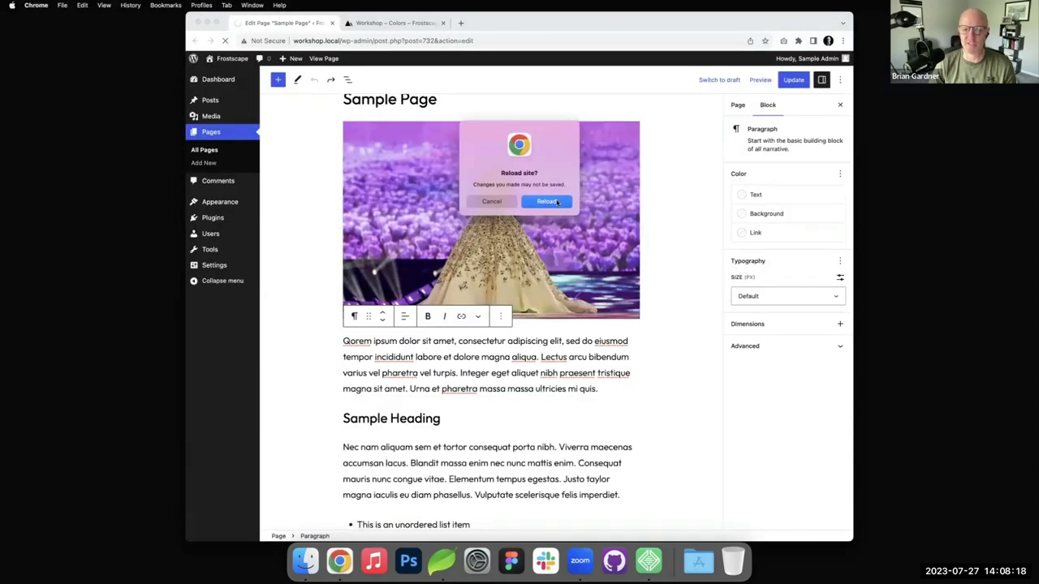
{"action": "left_click", "coordinate": [546, 201]}
{"action": "scroll", "coordinate": [524, 296], "scroll_direction": "down", "scroll_amount": 3}
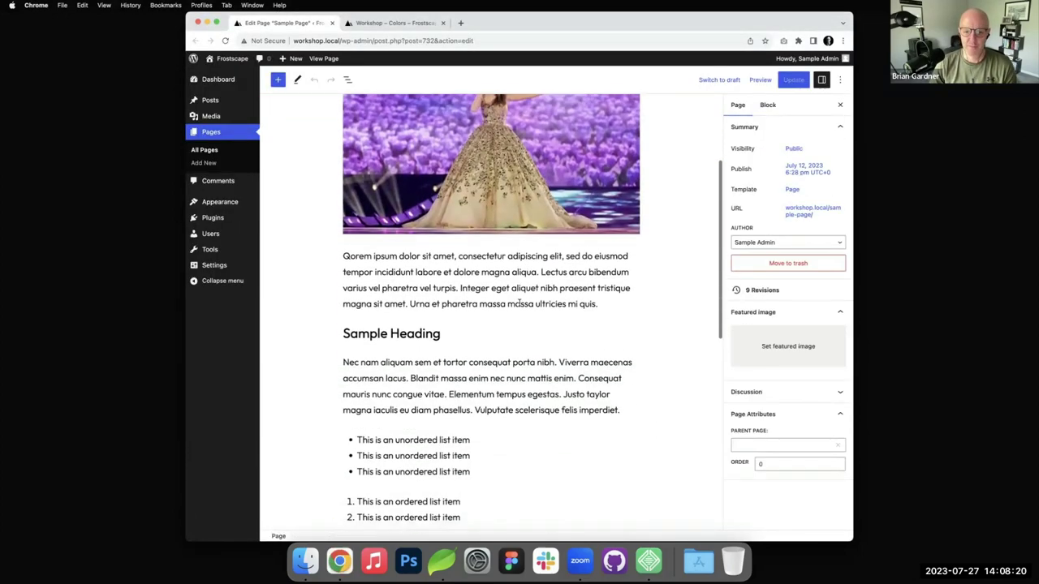
{"action": "left_click", "coordinate": [524, 296]}
{"action": "left_click", "coordinate": [756, 194]}
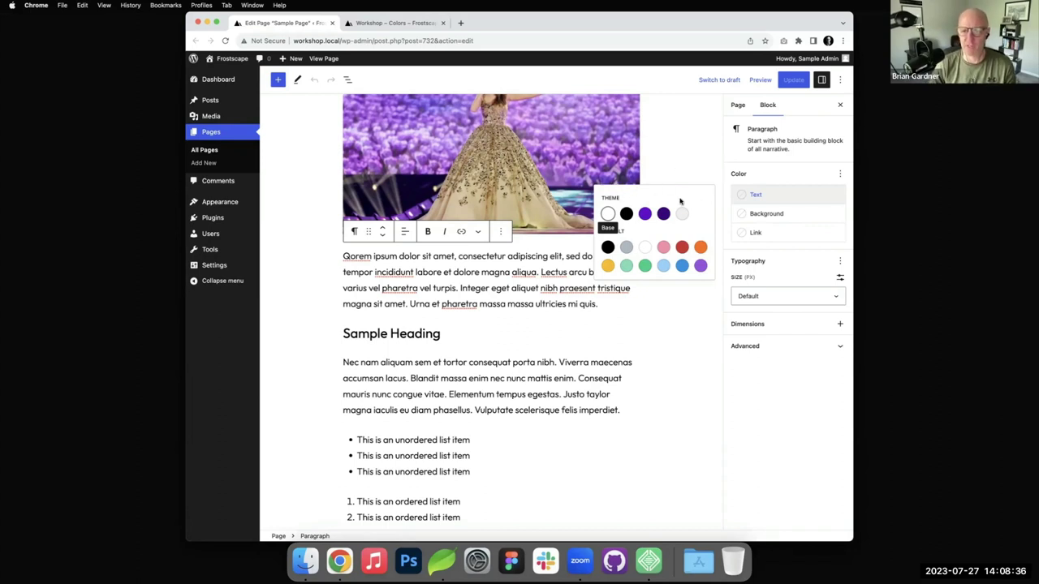
- Switch back to Coda and save theme.json
{"action": "left_click", "coordinate": [441, 561]}
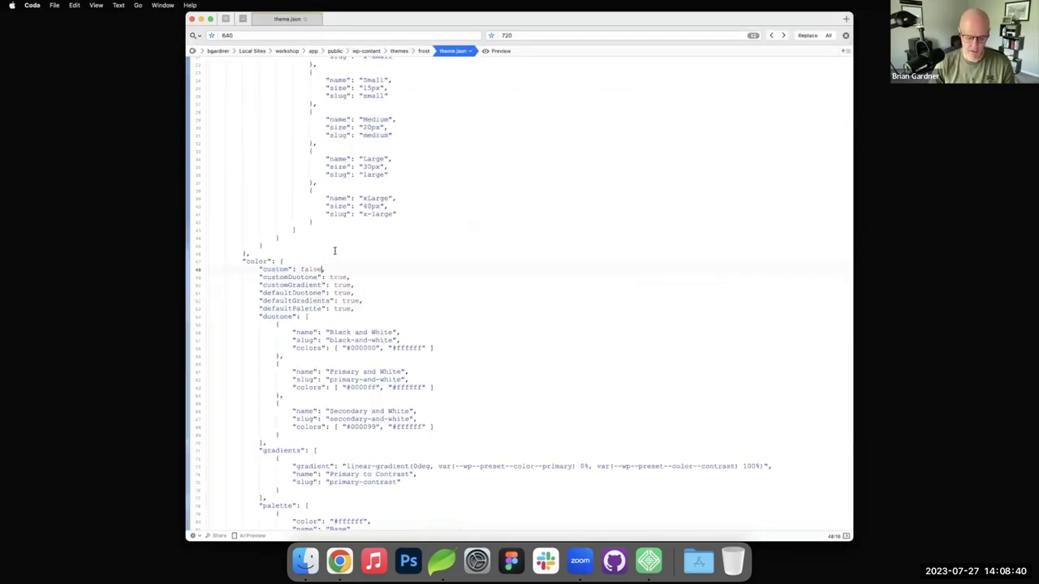
{"action": "key", "text": "super+s"}
- Switch to Chrome and advance the workshop slides to "Settings – customDuotone"
{"action": "left_click", "coordinate": [339, 561]}
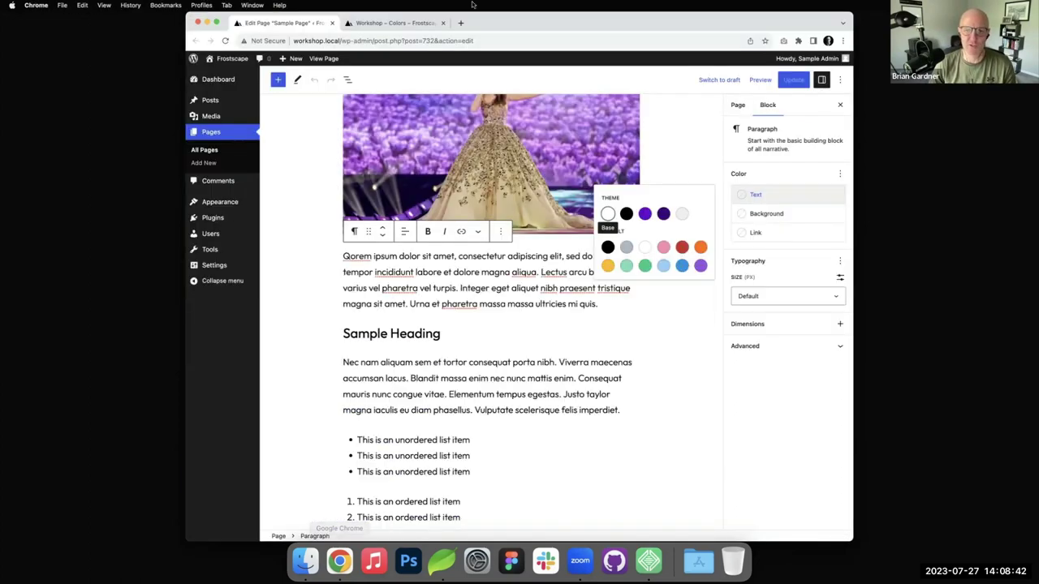
{"action": "left_click", "coordinate": [394, 23]}
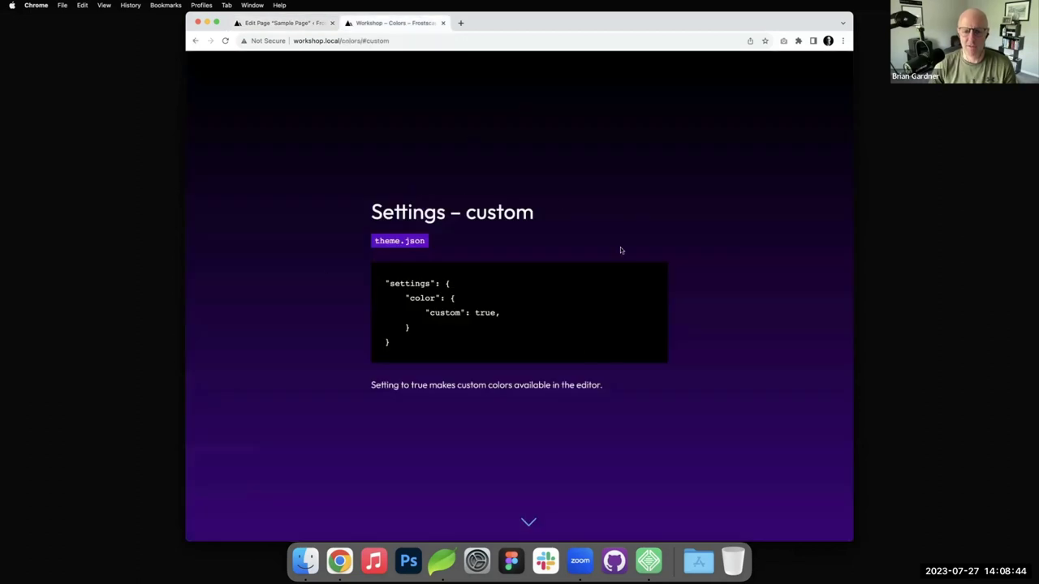
{"action": "left_click", "coordinate": [528, 524]}
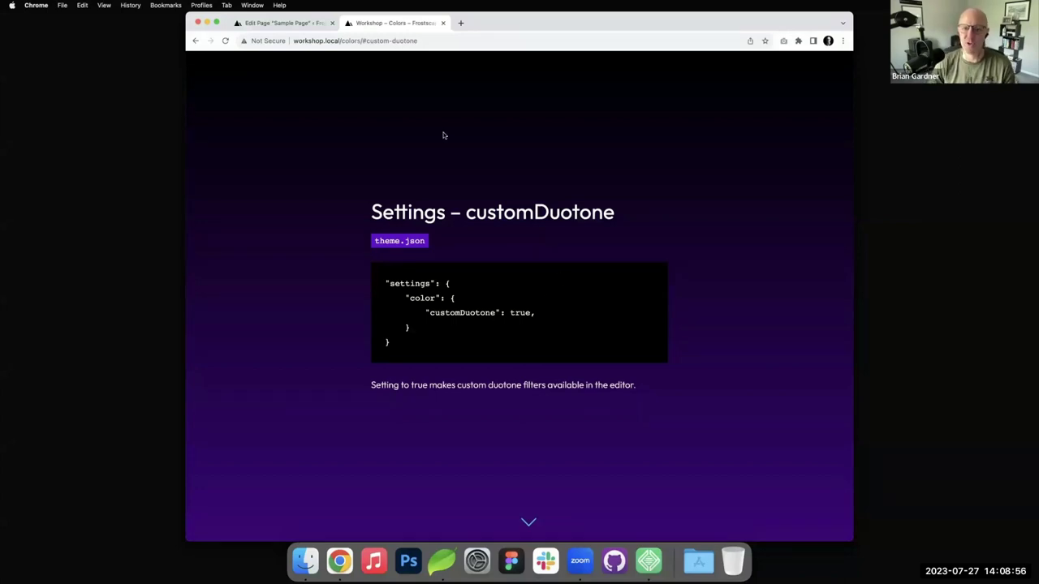
- Back in the Sample Page editor, dismiss the autosave notice, try pink duotone shadows on the image, and unset the filter
{"action": "left_click", "coordinate": [317, 26]}
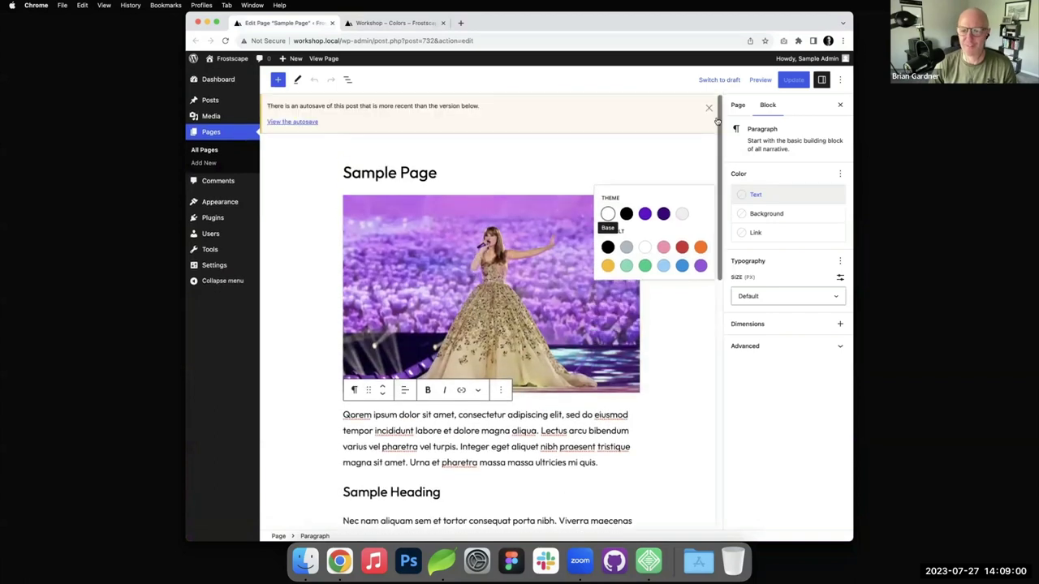
{"action": "left_click", "coordinate": [709, 107]}
{"action": "left_click", "coordinate": [586, 211]}
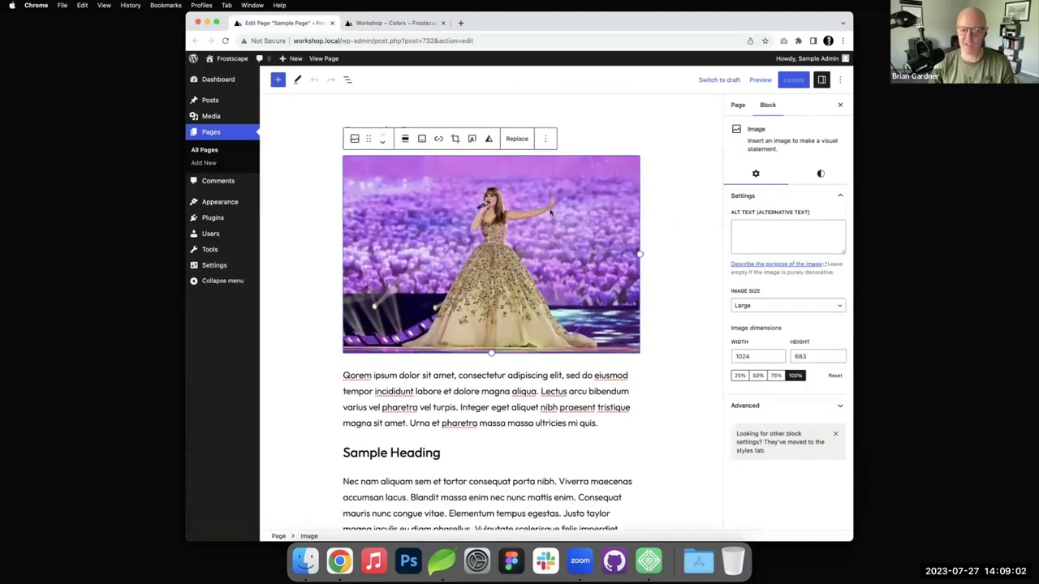
{"action": "left_click", "coordinate": [488, 139]}
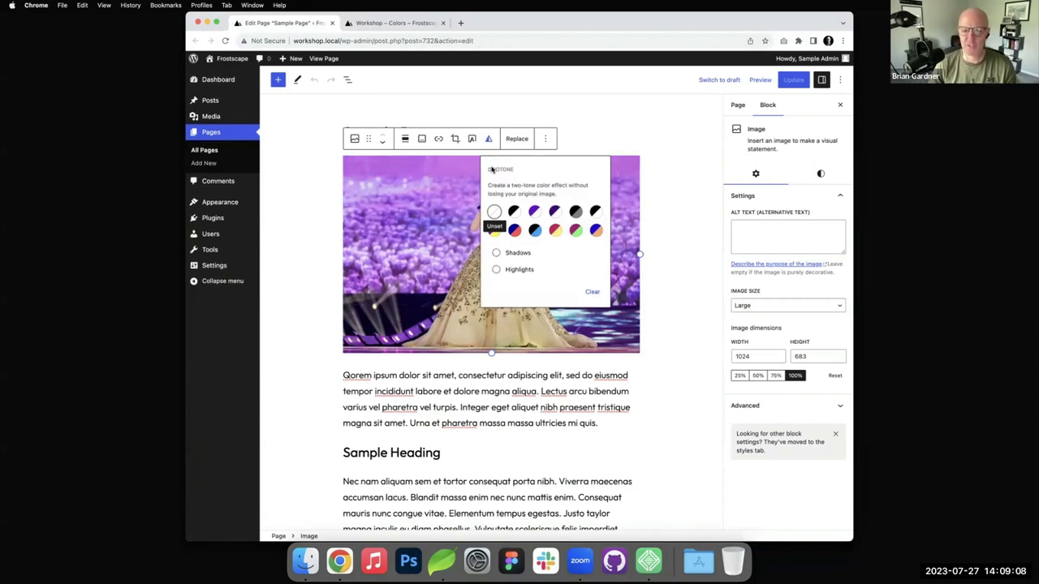
{"action": "left_click", "coordinate": [495, 253]}
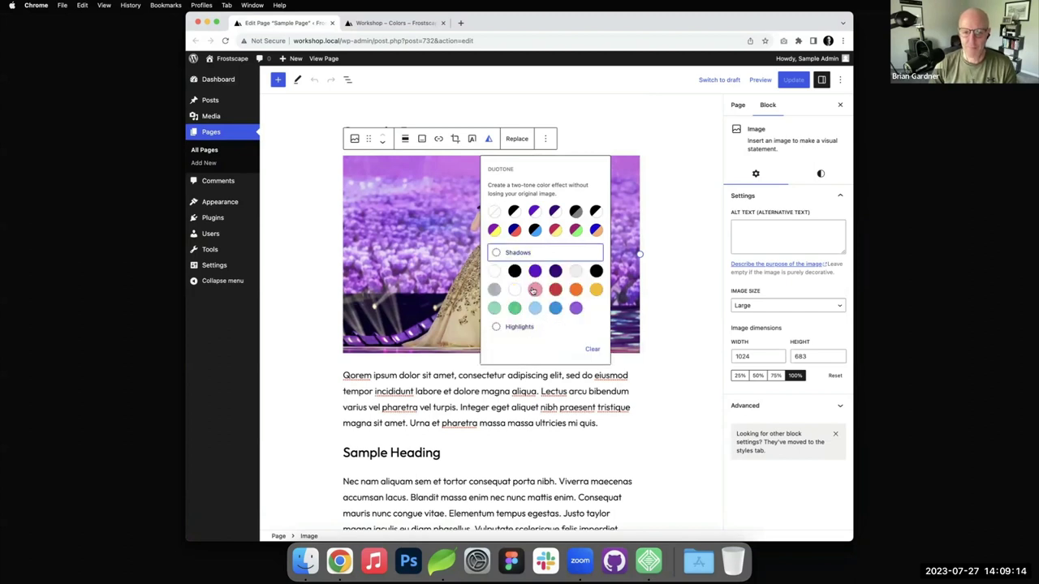
{"action": "left_click", "coordinate": [534, 291]}
{"action": "left_click", "coordinate": [494, 217]}
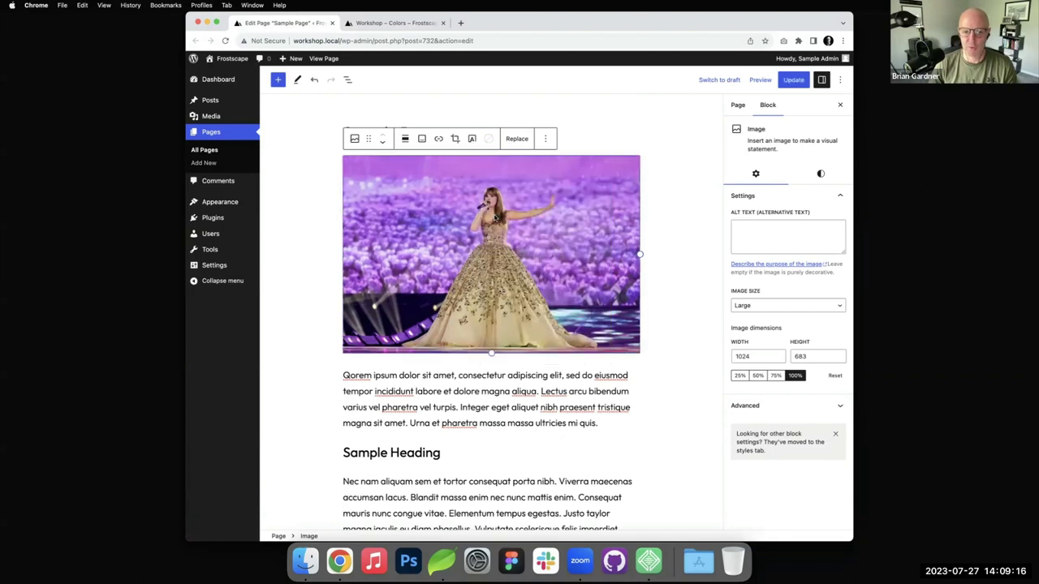
- Try green duotone shadows on the image and clear the duotone filter
{"action": "left_click", "coordinate": [487, 139]}
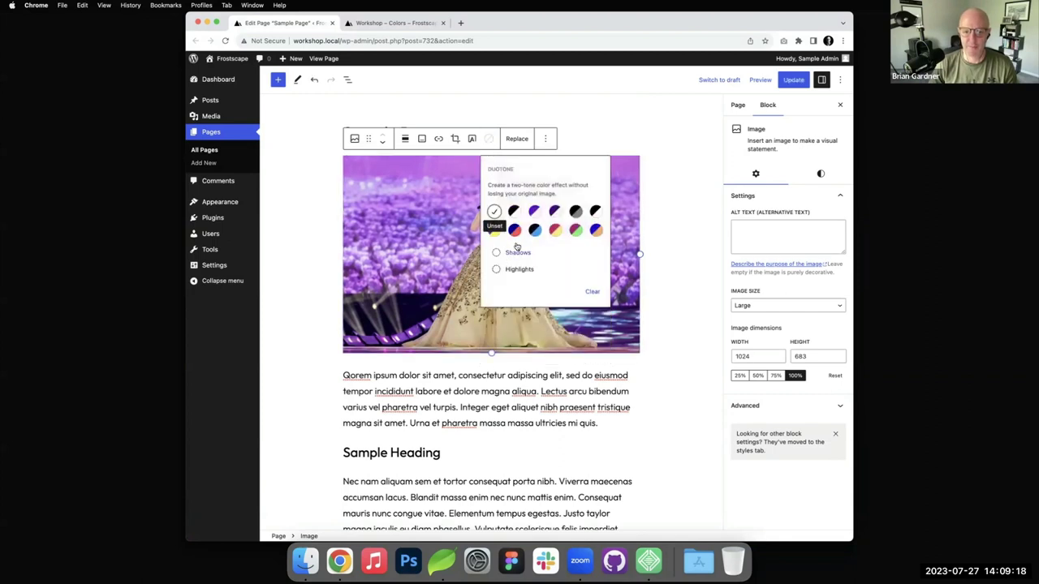
{"action": "left_click", "coordinate": [496, 256]}
{"action": "left_click", "coordinate": [513, 270]}
{"action": "left_click", "coordinate": [515, 309]}
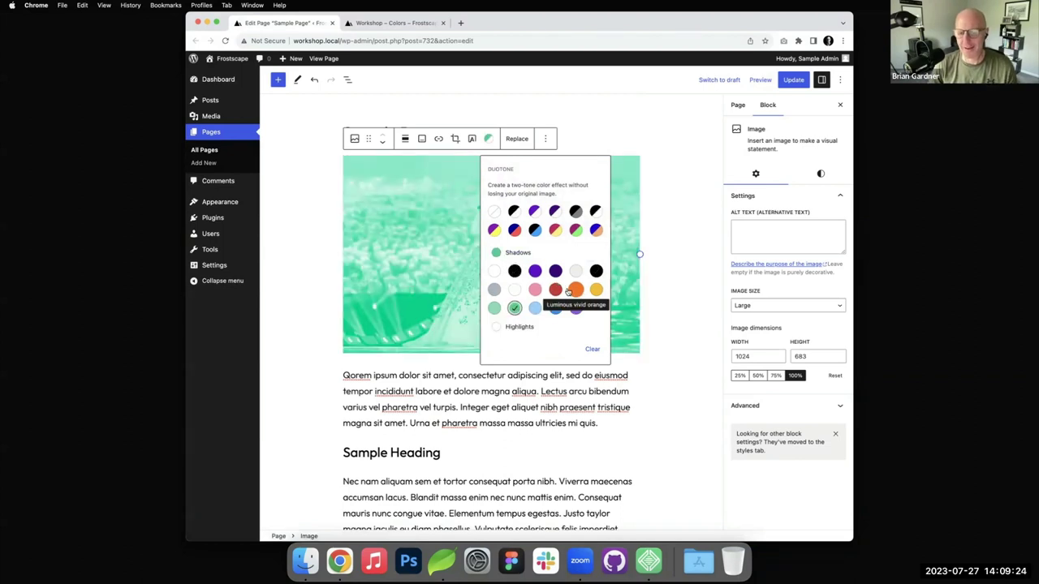
{"action": "left_click", "coordinate": [592, 351]}
- Check the color settings of theme.json in Coda, return to Chrome and advance the workshop slides to "Settings – customGradients"
{"action": "left_click", "coordinate": [442, 560]}
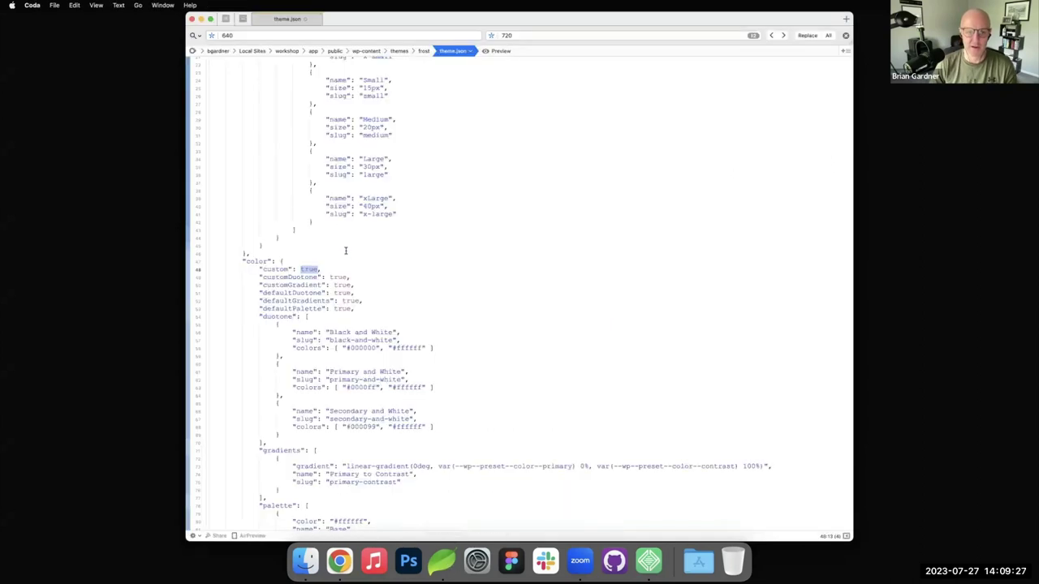
{"action": "left_click", "coordinate": [339, 561]}
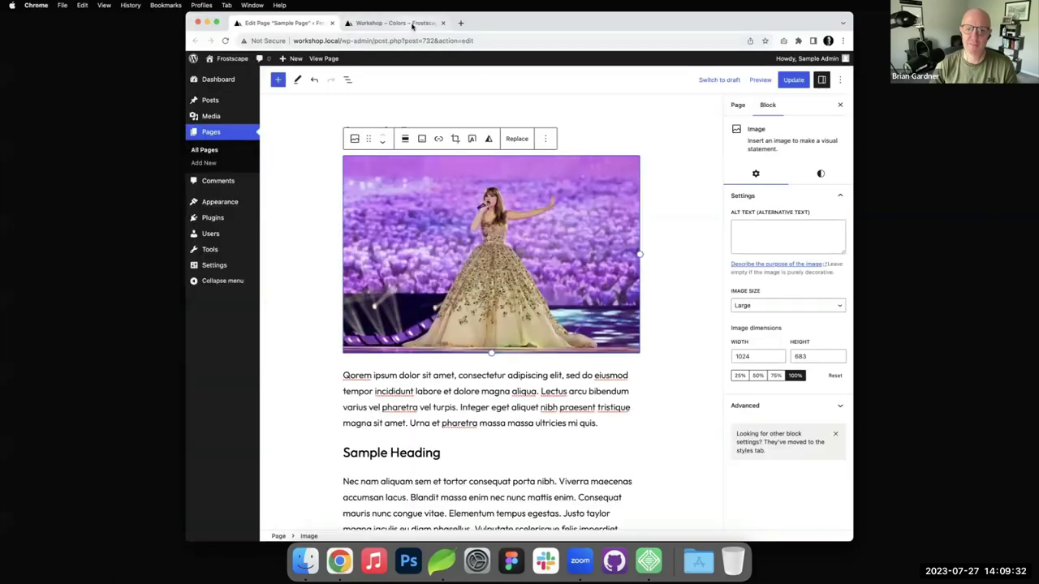
{"action": "left_click", "coordinate": [397, 22]}
{"action": "left_click", "coordinate": [529, 522]}
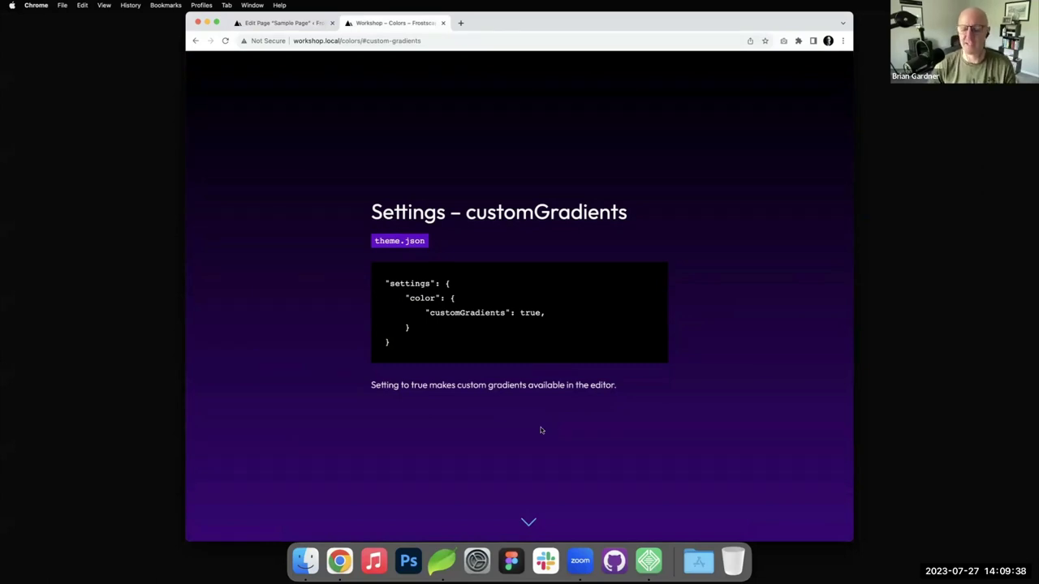
- In the Sample Page editor, try a custom background gradient on the first paragraph, running from blue to #E3DDE7
{"action": "left_click", "coordinate": [306, 25]}
{"action": "scroll", "coordinate": [536, 332], "scroll_direction": "down", "scroll_amount": 2}
{"action": "left_click", "coordinate": [536, 331]}
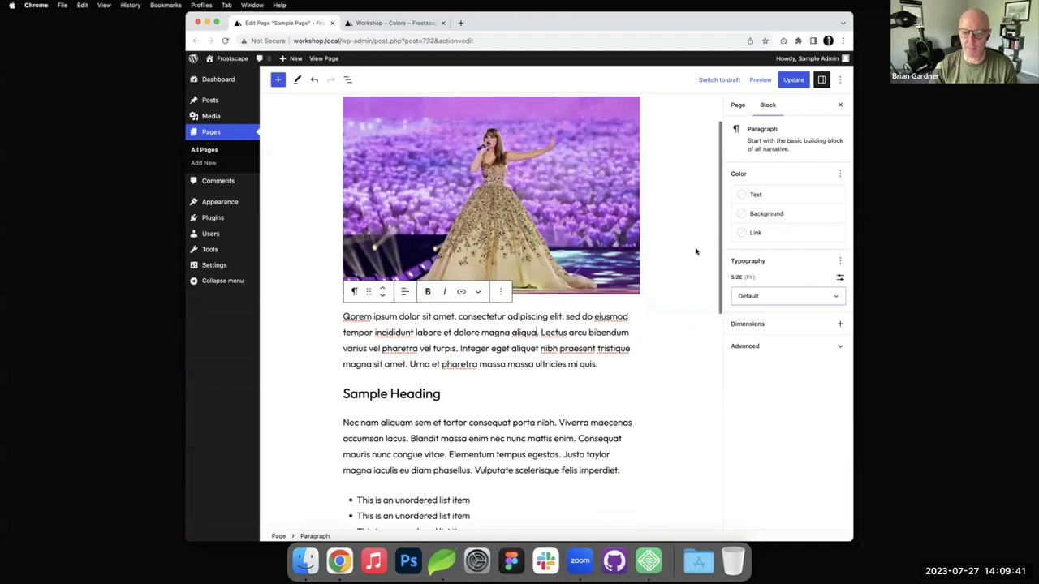
{"action": "left_click", "coordinate": [767, 213]}
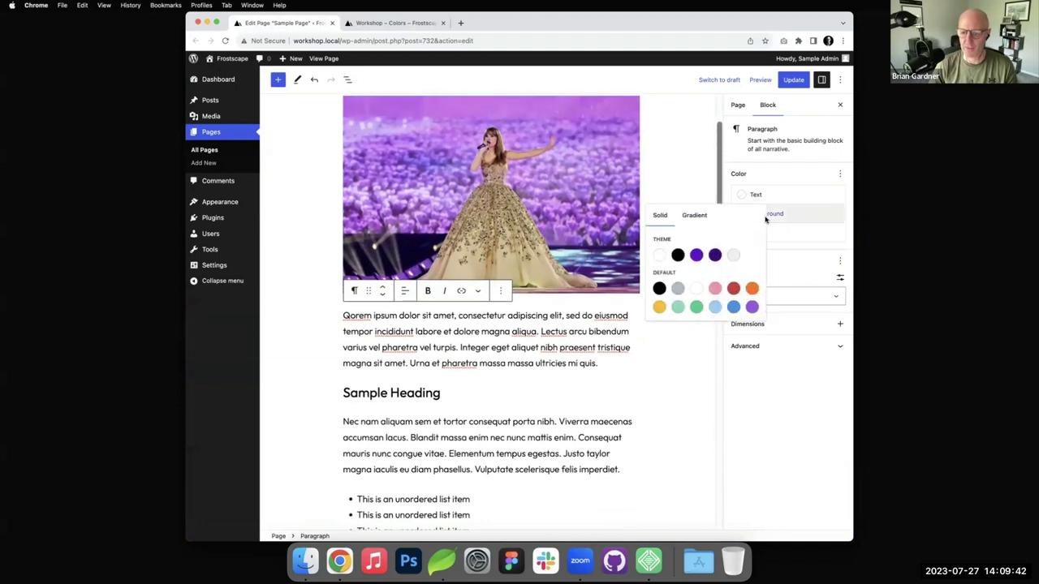
{"action": "left_click", "coordinate": [694, 215]}
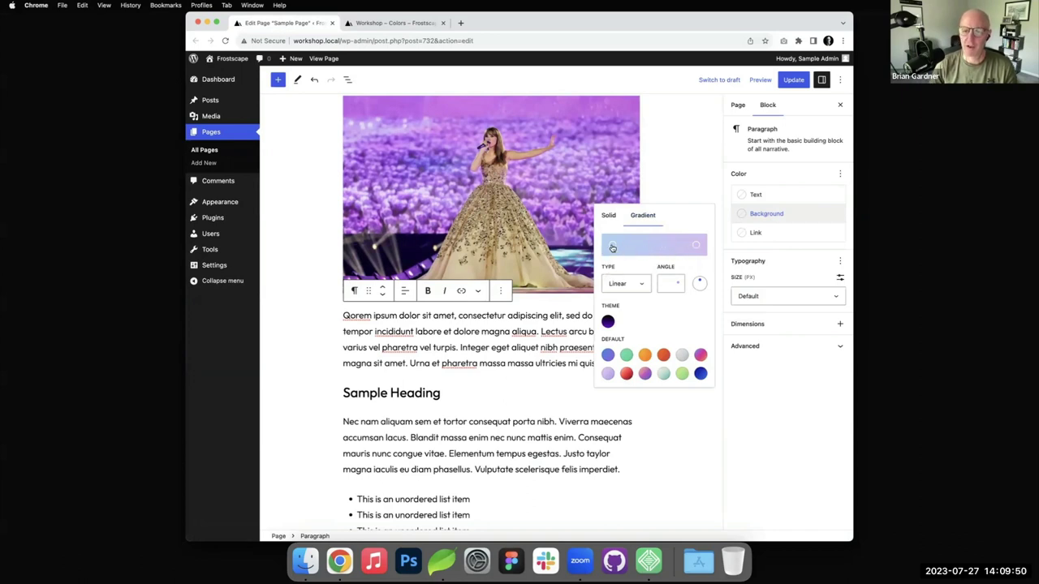
{"action": "left_click", "coordinate": [611, 245]}
{"action": "mouse_move", "coordinate": [613, 298]}
{"action": "left_mouse_down"}
{"action": "mouse_move", "coordinate": [628, 274]}
{"action": "mouse_move", "coordinate": [593, 292]}
{"action": "mouse_move", "coordinate": [617, 324]}
{"action": "mouse_move", "coordinate": [641, 280]}
{"action": "left_mouse_up"}
{"action": "mouse_move", "coordinate": [646, 332]}
{"action": "left_mouse_down"}
{"action": "mouse_move", "coordinate": [606, 337]}
{"action": "mouse_move", "coordinate": [609, 297]}
{"action": "mouse_move", "coordinate": [646, 271]}
{"action": "left_mouse_up"}
{"action": "left_click", "coordinate": [695, 245]}
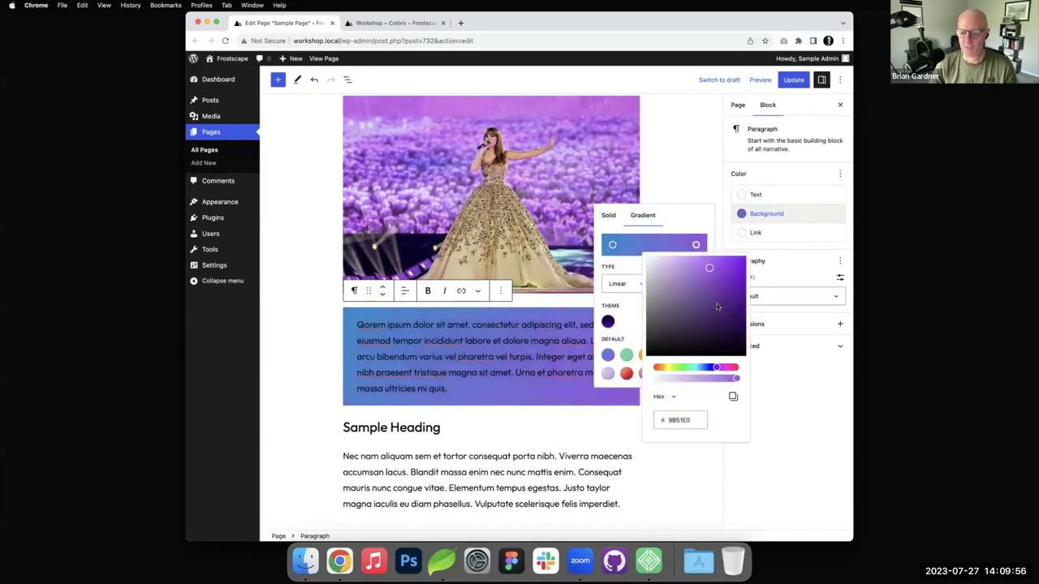
{"action": "left_click", "coordinate": [651, 268]}
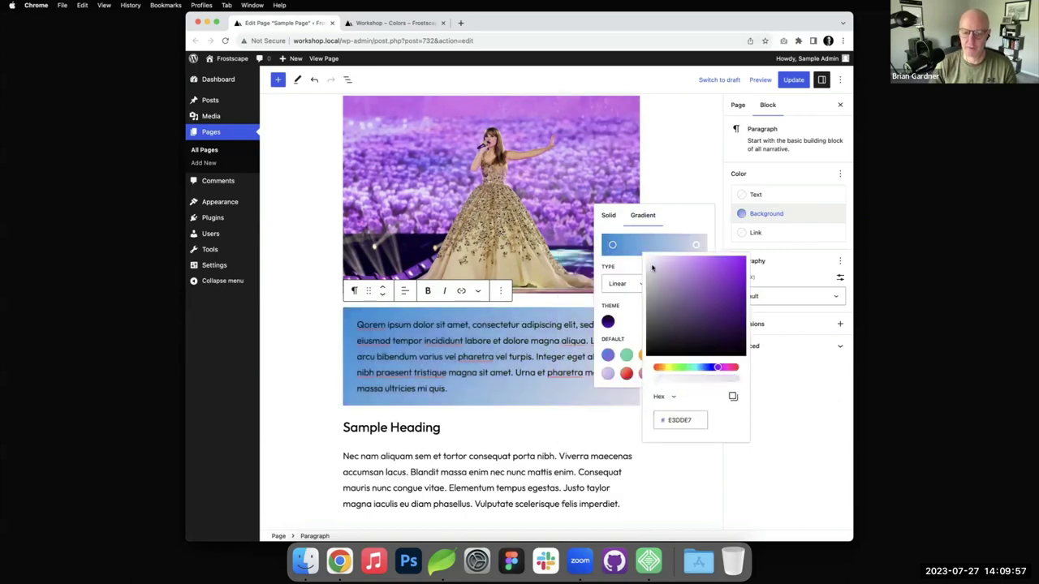
- Switch to Coda, set customGradient to false in theme.json and save the file
{"action": "left_click", "coordinate": [452, 570]}
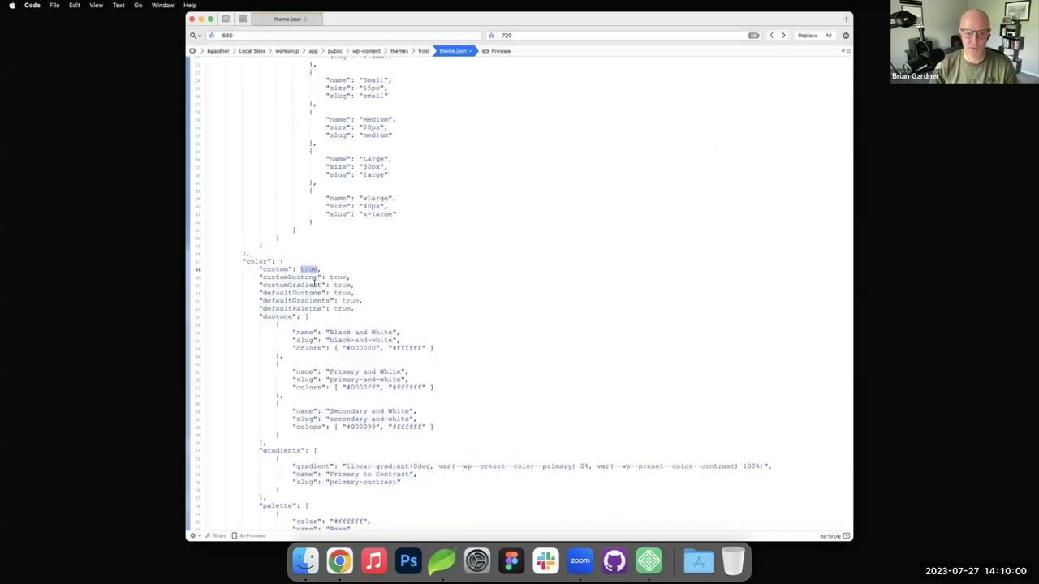
{"action": "double_click", "coordinate": [343, 285]}
{"action": "type", "text": "false"}
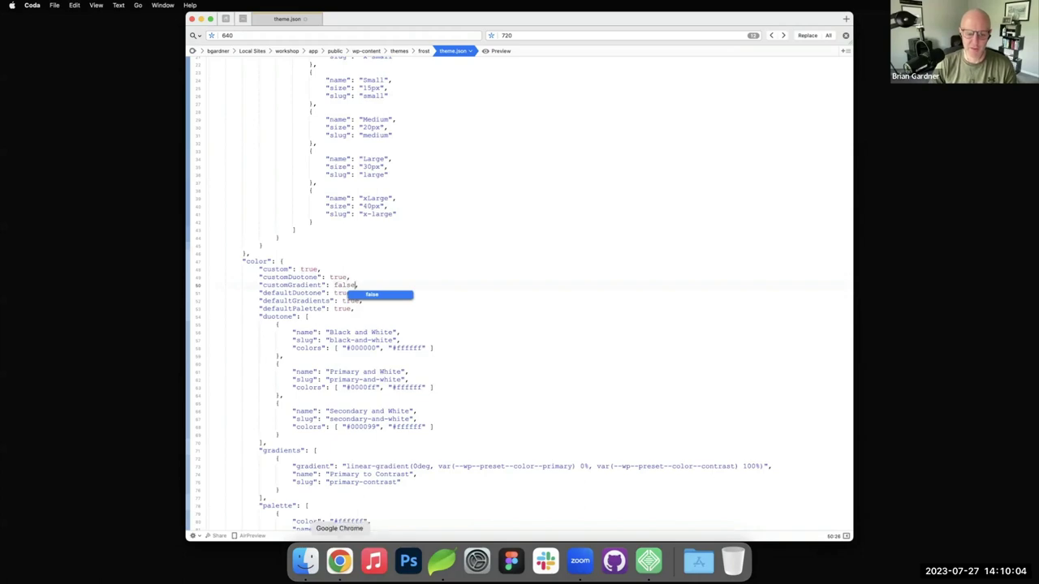
- Switch to Chrome, reload the Sample Page editor discarding unsaved changes, and inspect the first paragraph's background gradient options
{"action": "left_click", "coordinate": [340, 559]}
{"action": "key", "text": "super+r"}
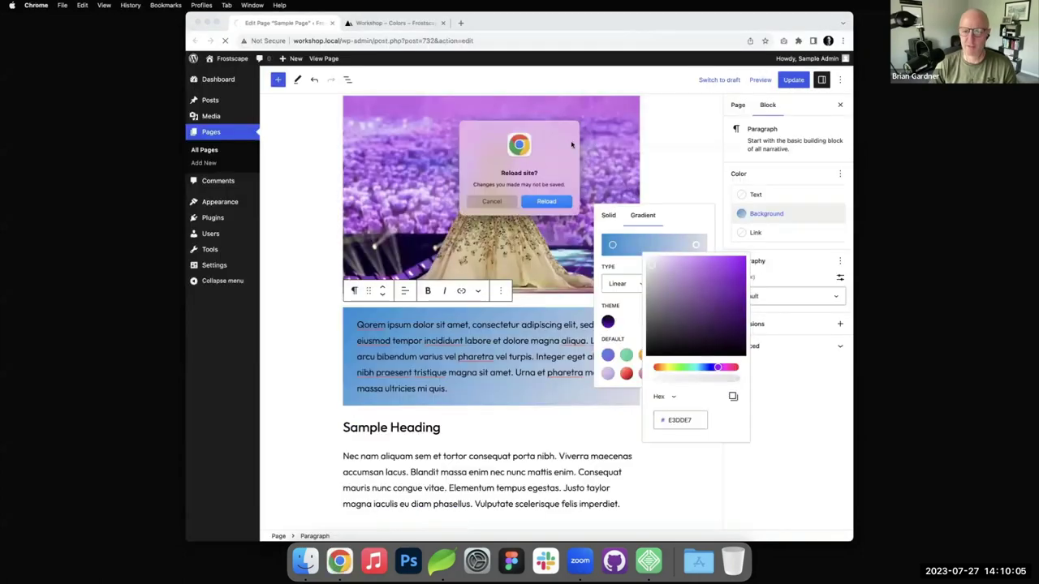
{"action": "left_click", "coordinate": [547, 205]}
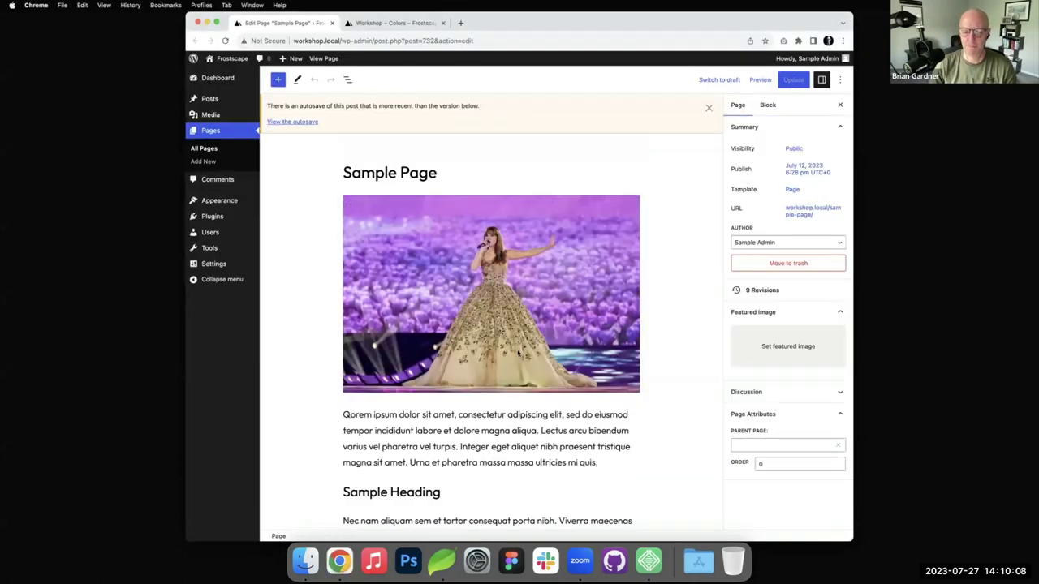
{"action": "scroll", "coordinate": [519, 349], "scroll_direction": "down", "scroll_amount": 5}
{"action": "left_click", "coordinate": [540, 248]}
{"action": "left_click", "coordinate": [766, 214]}
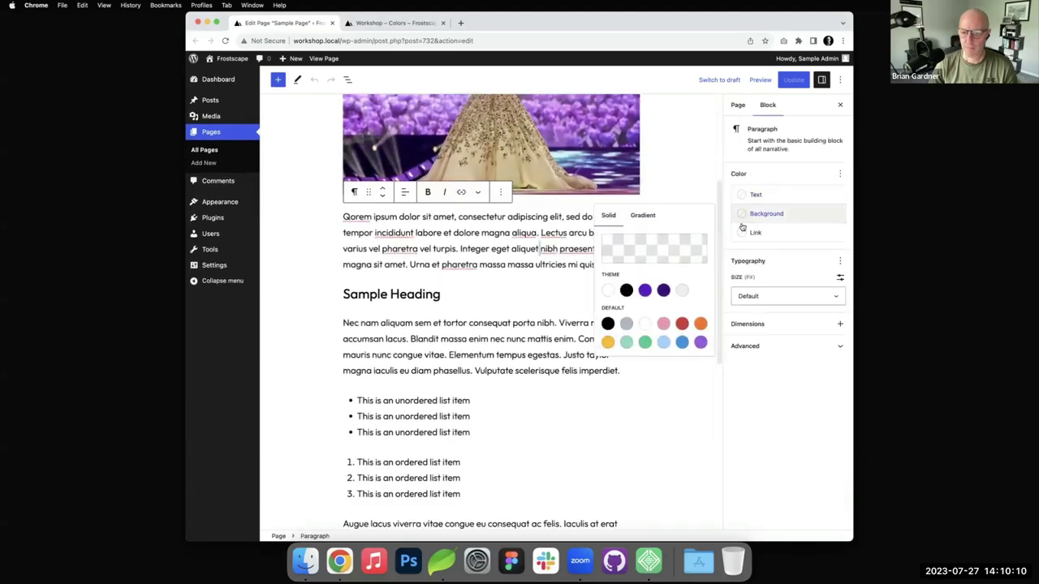
{"action": "left_click", "coordinate": [642, 215]}
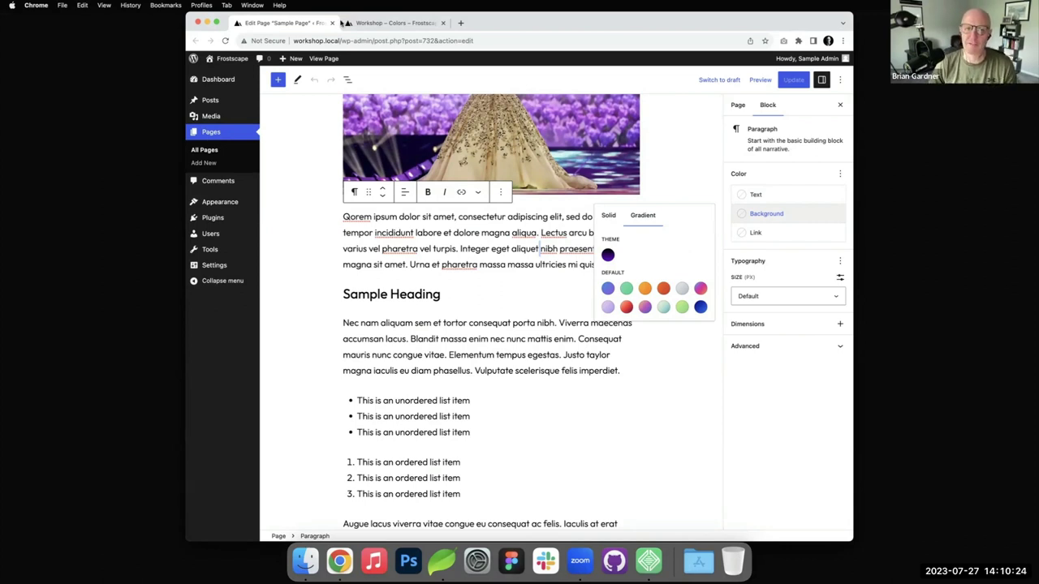
- Switch to Coda, set customGradient back to true in theme.json and save the file
{"action": "left_click", "coordinate": [449, 568]}
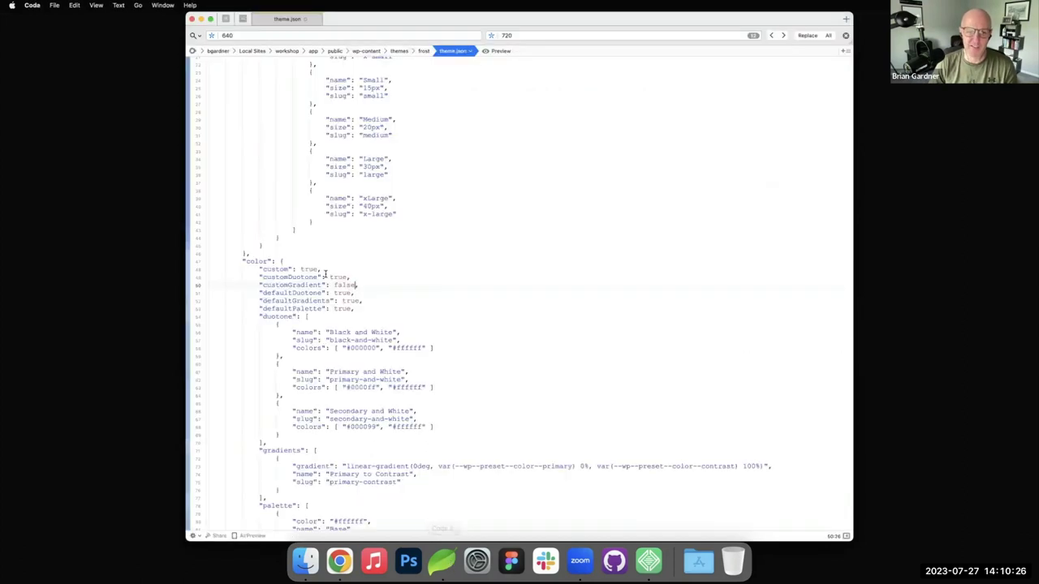
{"action": "double_click", "coordinate": [345, 285]}
{"action": "type", "text": "true"}
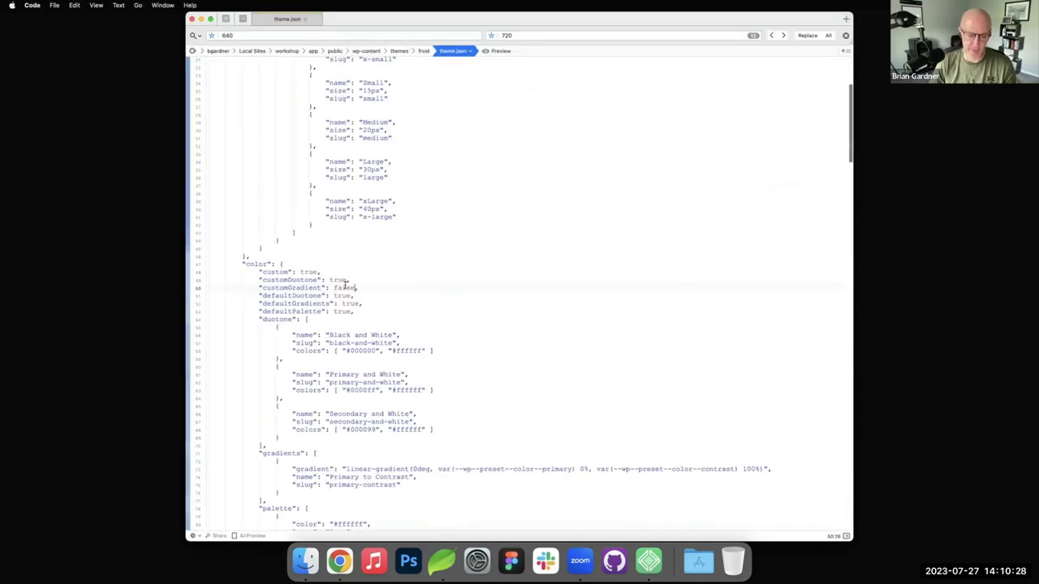
{"action": "key", "text": "alt+shift+Left"}
{"action": "key", "text": "super+s"}
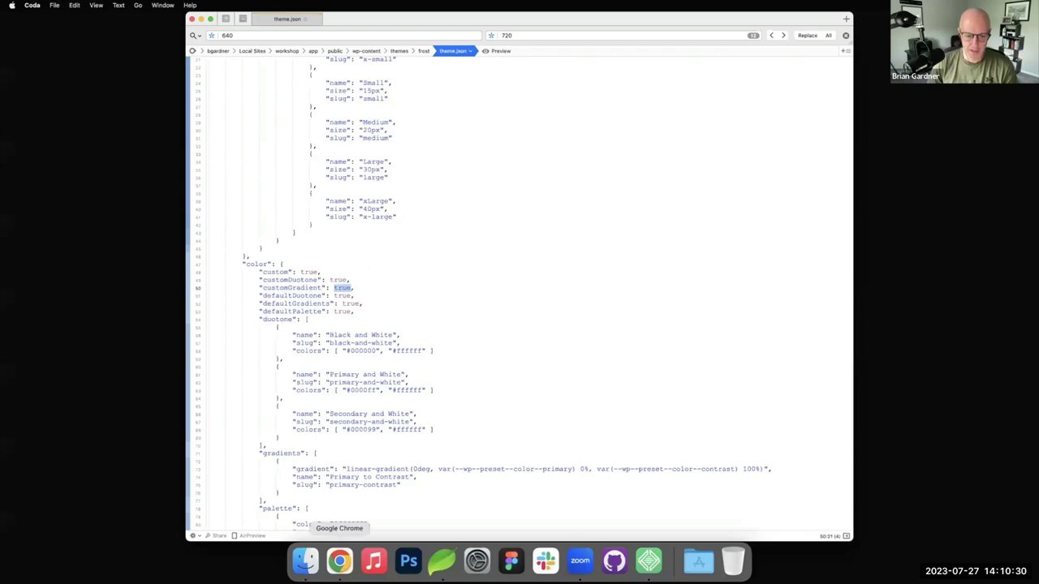
- Switch to Chrome and advance the workshop slides to "Settings – defaultDuotone"
{"action": "left_click", "coordinate": [340, 560]}
{"action": "left_click", "coordinate": [389, 25]}
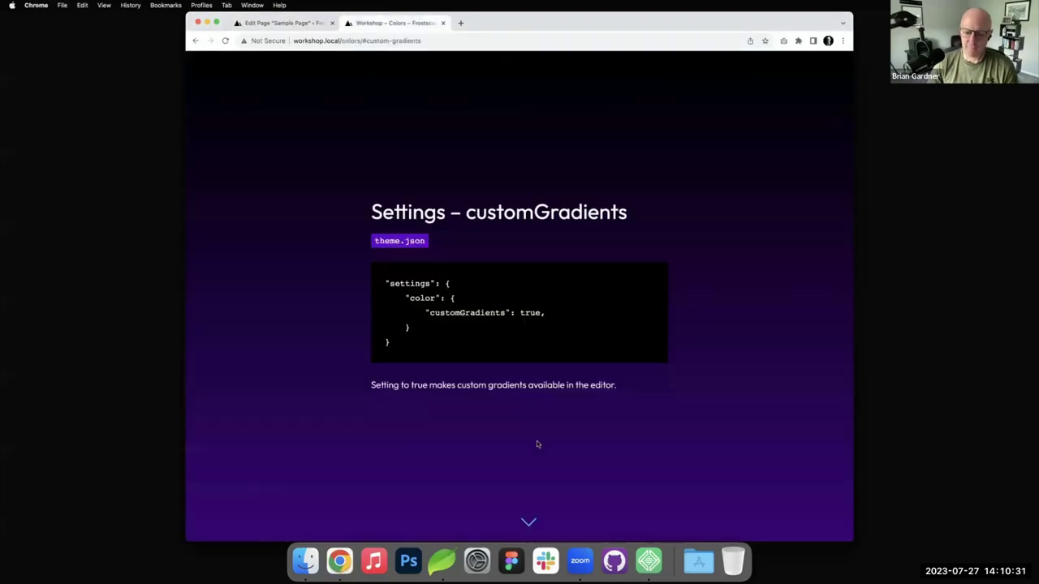
{"action": "left_click", "coordinate": [528, 525]}
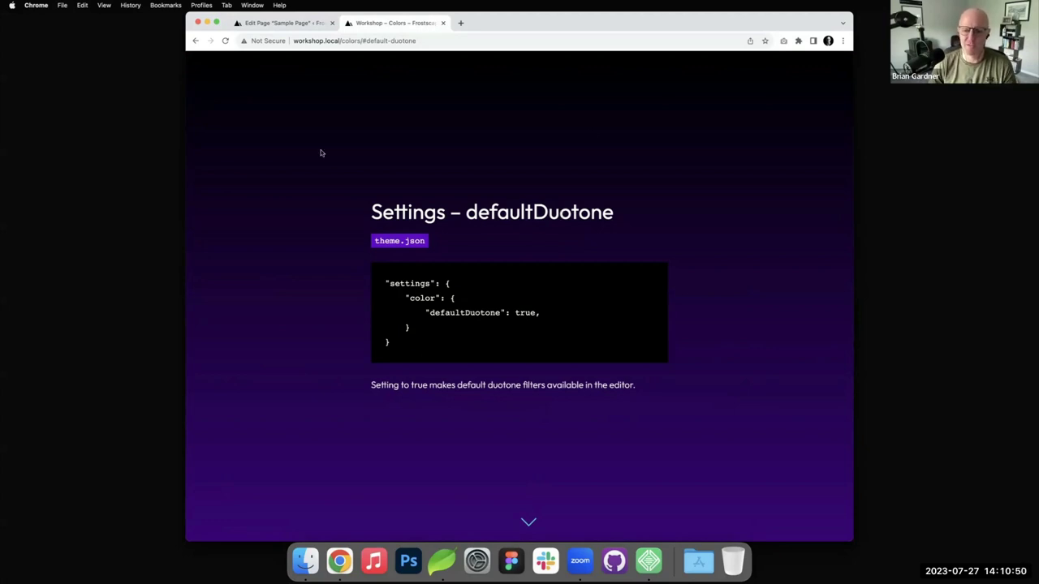
- In the Sample Page editor, try several default duotone presets on the image, ending with "Blue and orange"
{"action": "left_click", "coordinate": [295, 22]}
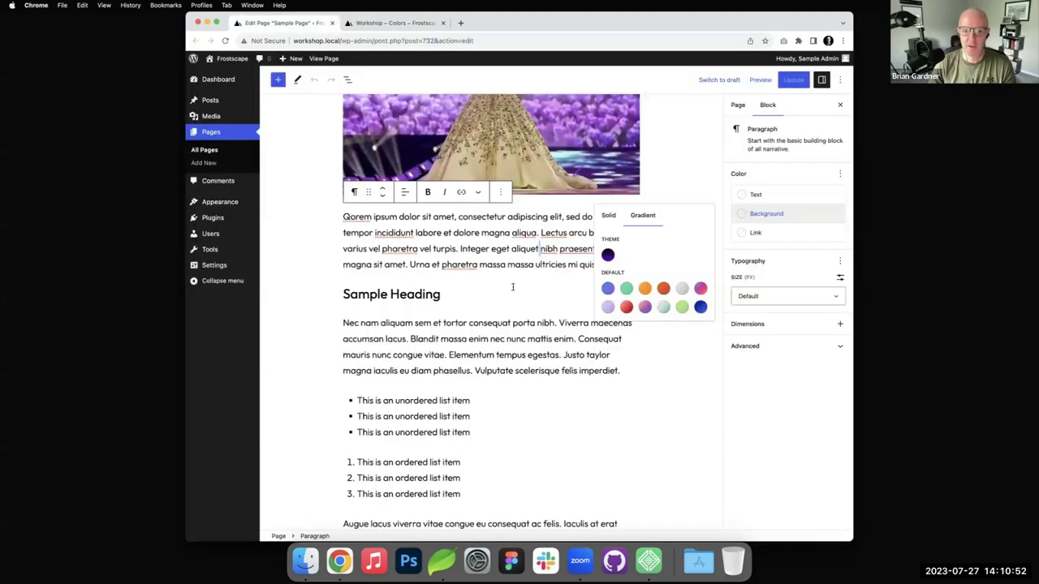
{"action": "left_click", "coordinate": [532, 220]}
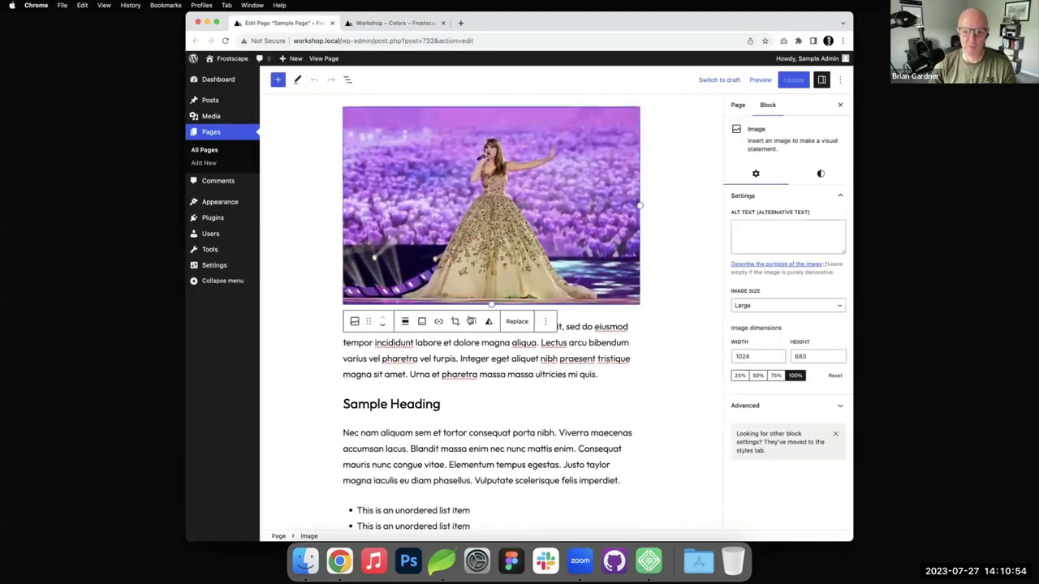
{"action": "left_click", "coordinate": [489, 322]}
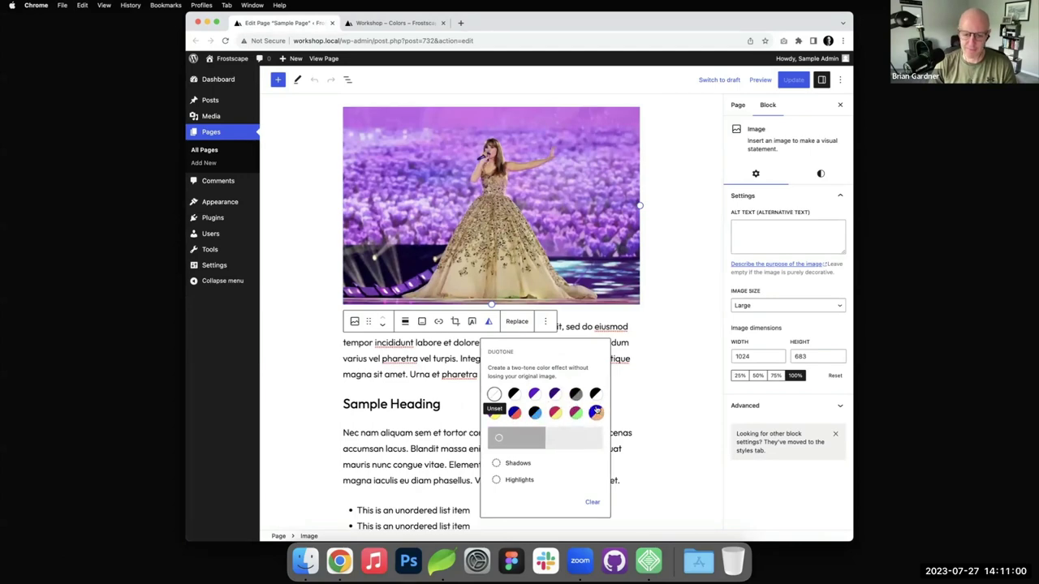
{"action": "left_click", "coordinate": [496, 414]}
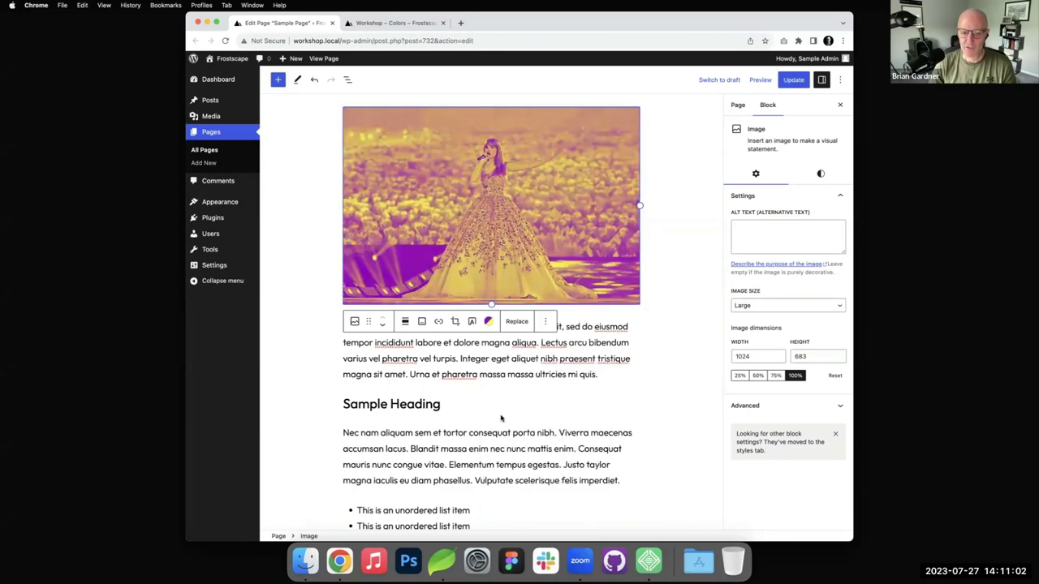
{"action": "left_click", "coordinate": [488, 322]}
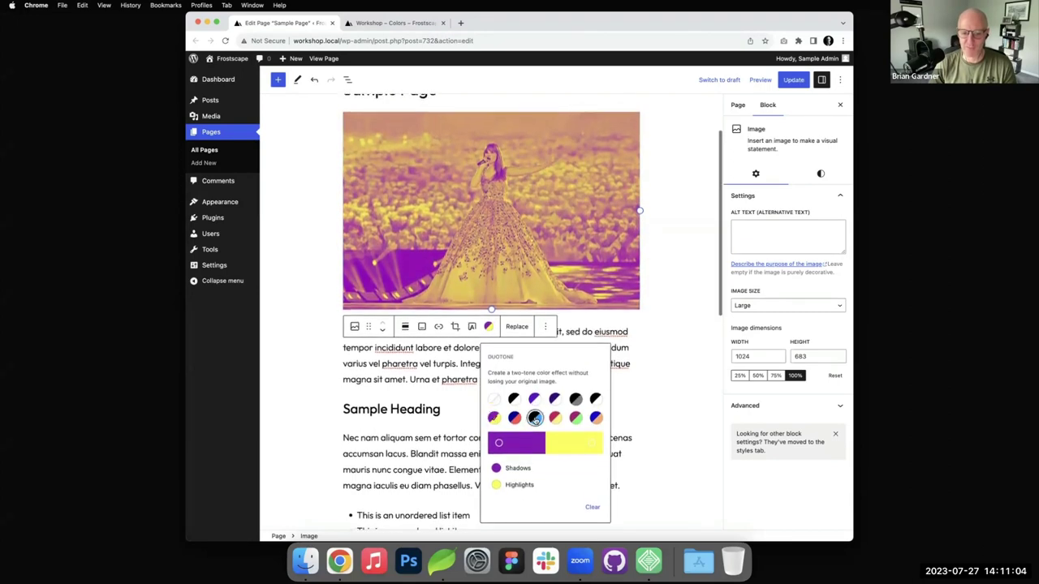
{"action": "left_click", "coordinate": [536, 419]}
{"action": "left_click", "coordinate": [555, 418]}
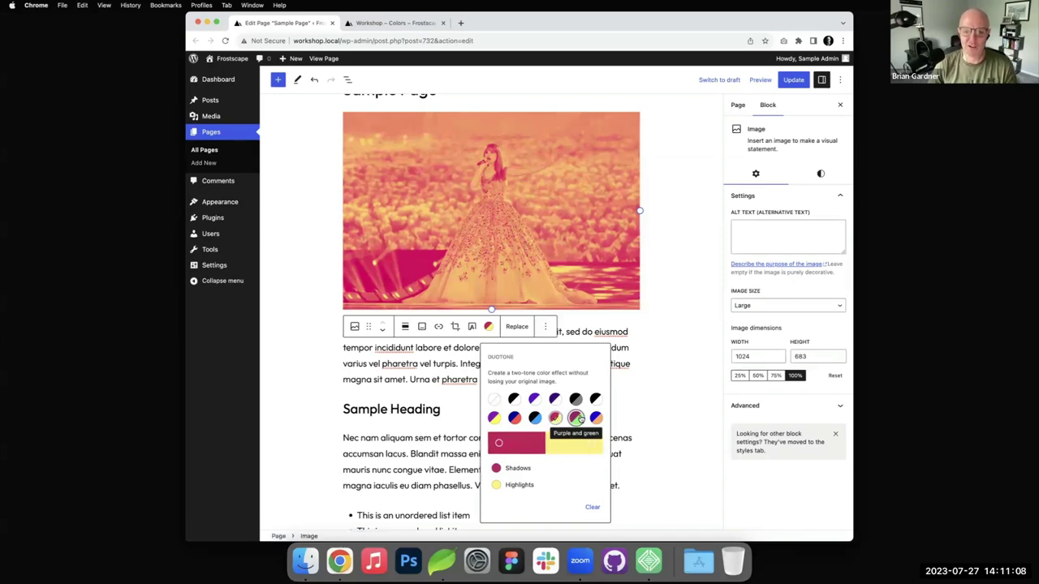
{"action": "left_click", "coordinate": [575, 418]}
{"action": "left_click", "coordinate": [595, 417]}
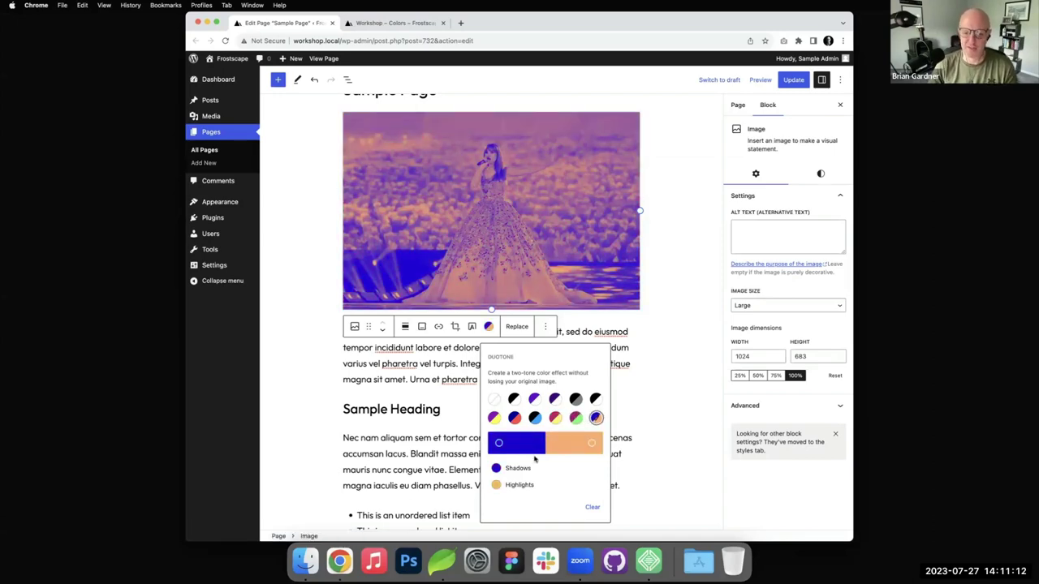
- Switch to Coda, set defaultDuotone to false in theme.json and save the file
{"action": "left_click", "coordinate": [441, 561]}
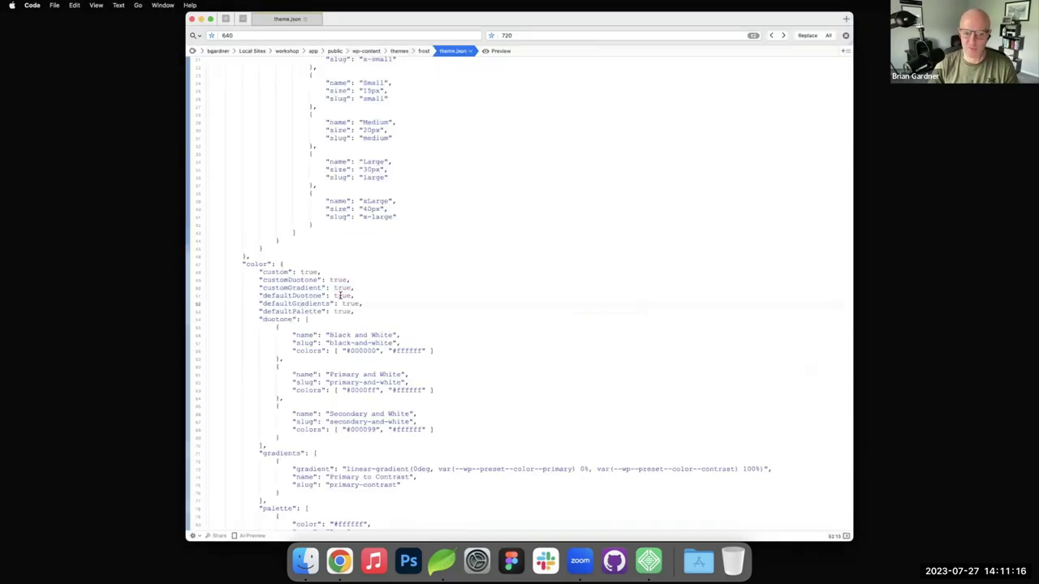
{"action": "double_click", "coordinate": [339, 295]}
{"action": "type", "text": "false"}
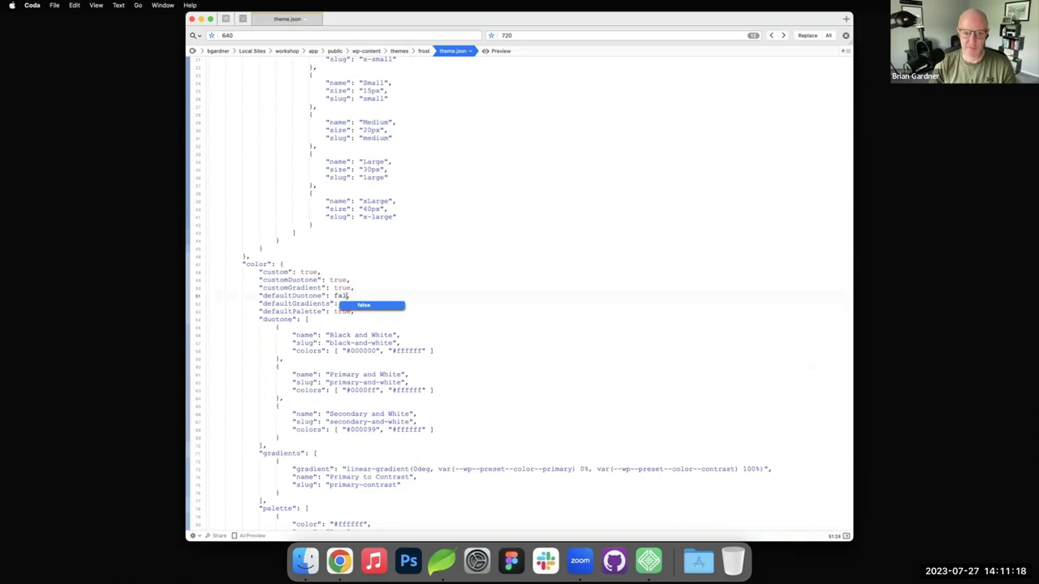
- Switch to Chrome, reload the Sample Page editor discarding unsaved changes, and inspect the image's duotone presets
{"action": "left_click", "coordinate": [339, 561]}
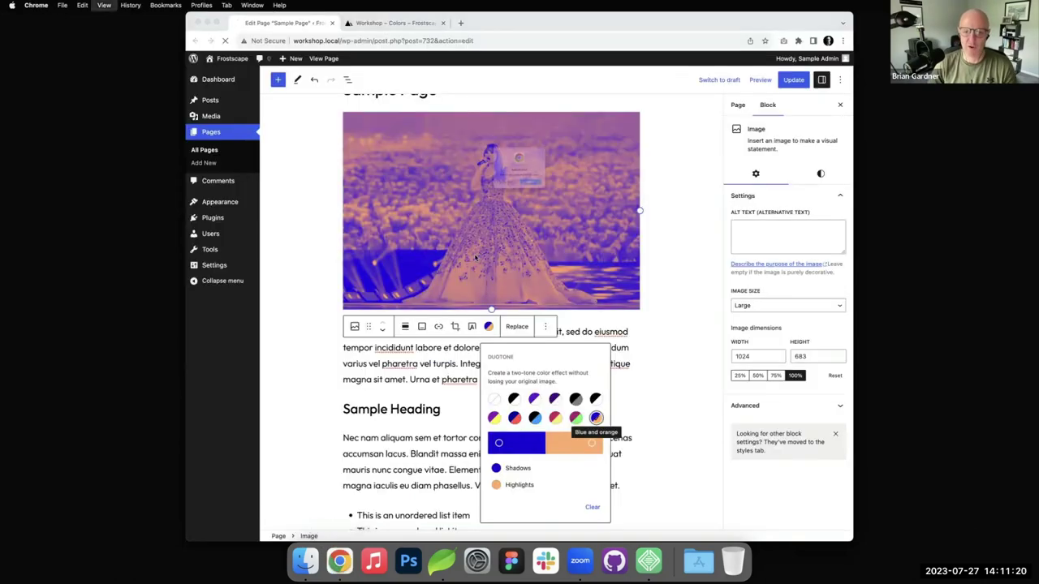
{"action": "key", "text": "super+r"}
{"action": "left_click", "coordinate": [536, 203]}
{"action": "left_click", "coordinate": [490, 179]}
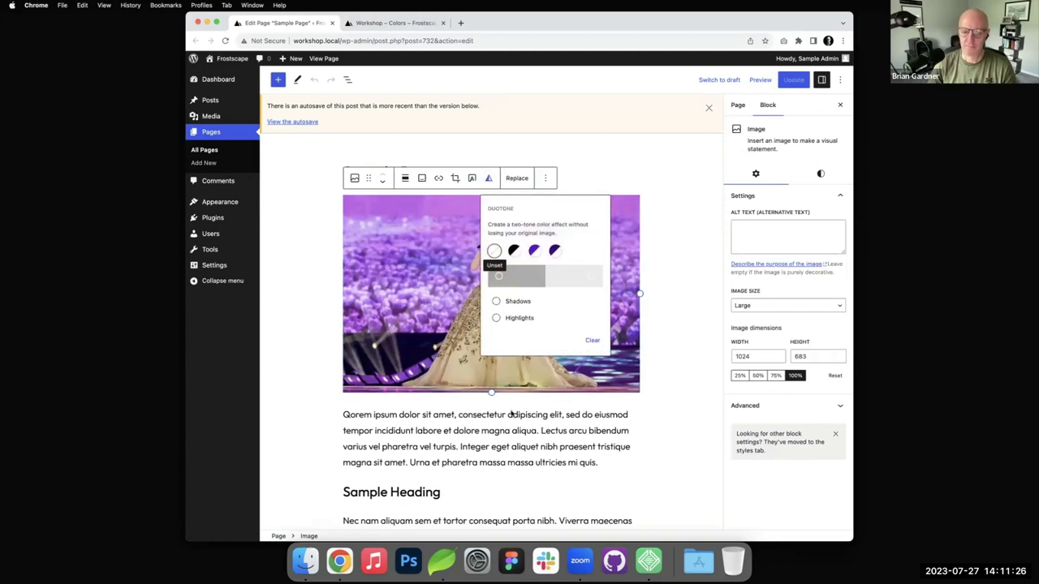
- Advance the workshop slides to "Settings – defaultGradients" and return to the Sample Page editor
{"action": "left_click", "coordinate": [401, 30]}
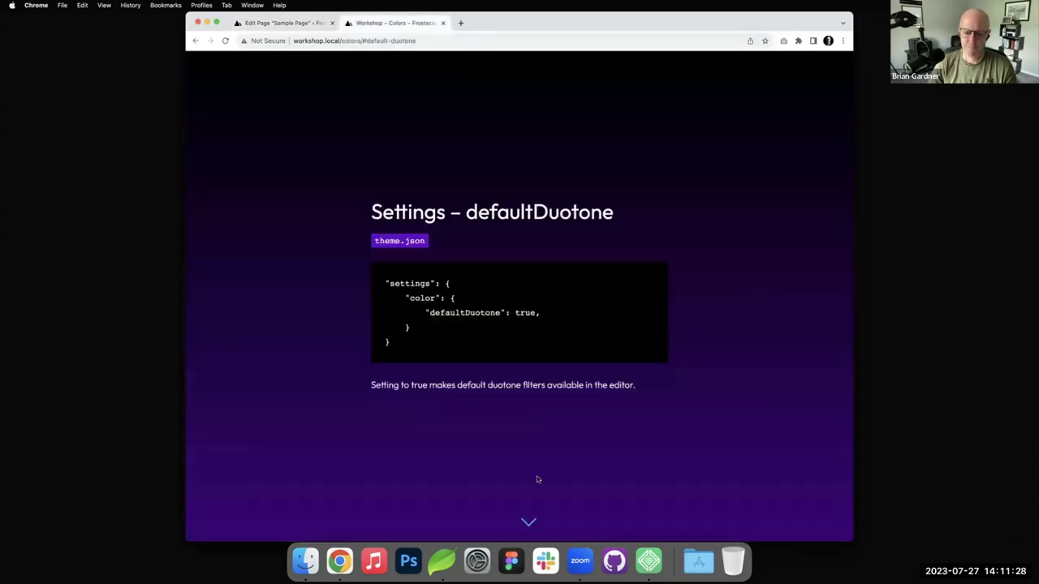
{"action": "left_click", "coordinate": [528, 523]}
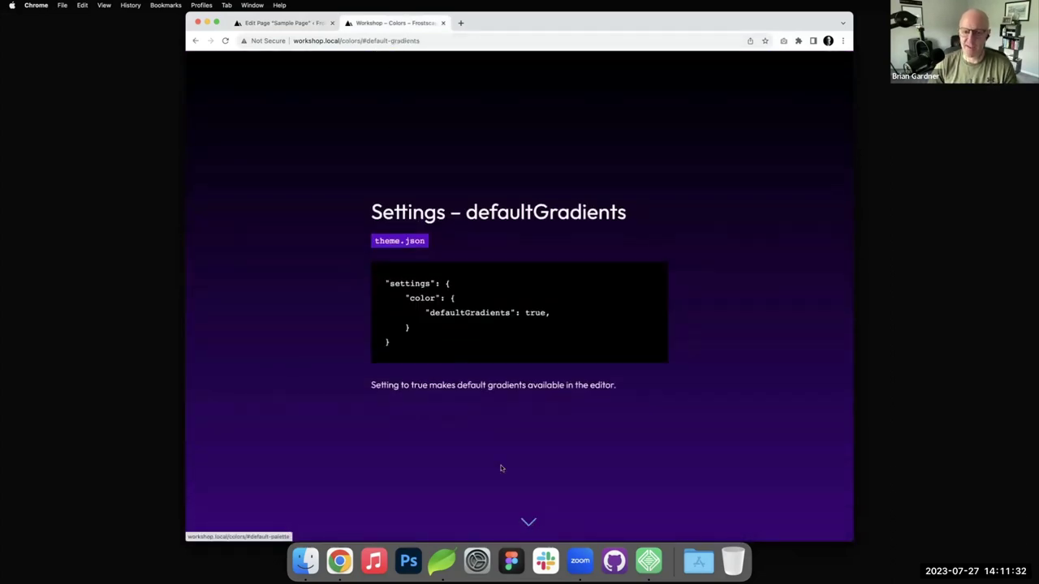
{"action": "left_click", "coordinate": [303, 31]}
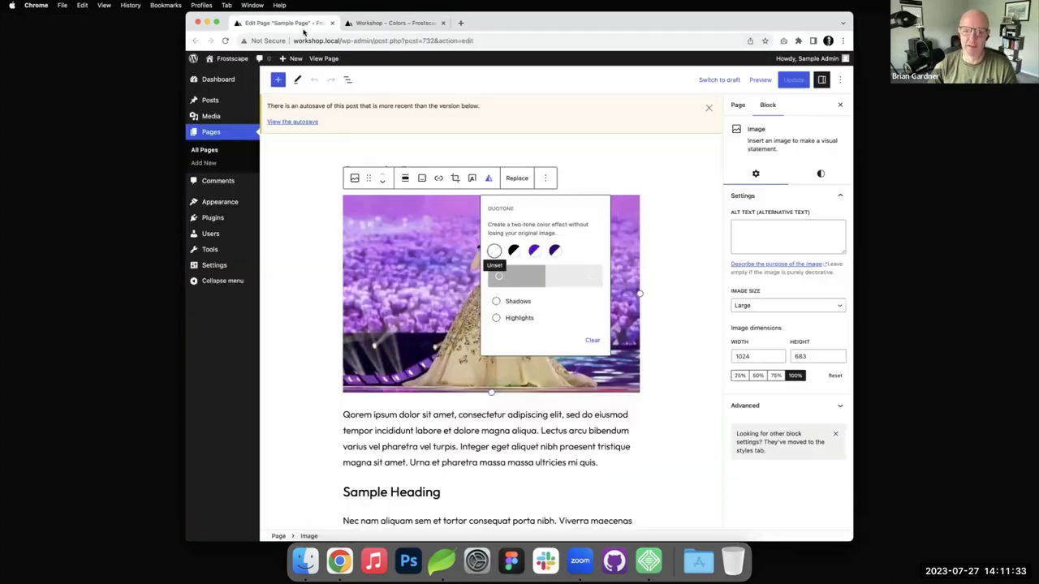
- Inspect the gradient background options for the first paragraph of the Sample Page
{"action": "left_click", "coordinate": [567, 419]}
{"action": "left_click", "coordinate": [763, 215]}
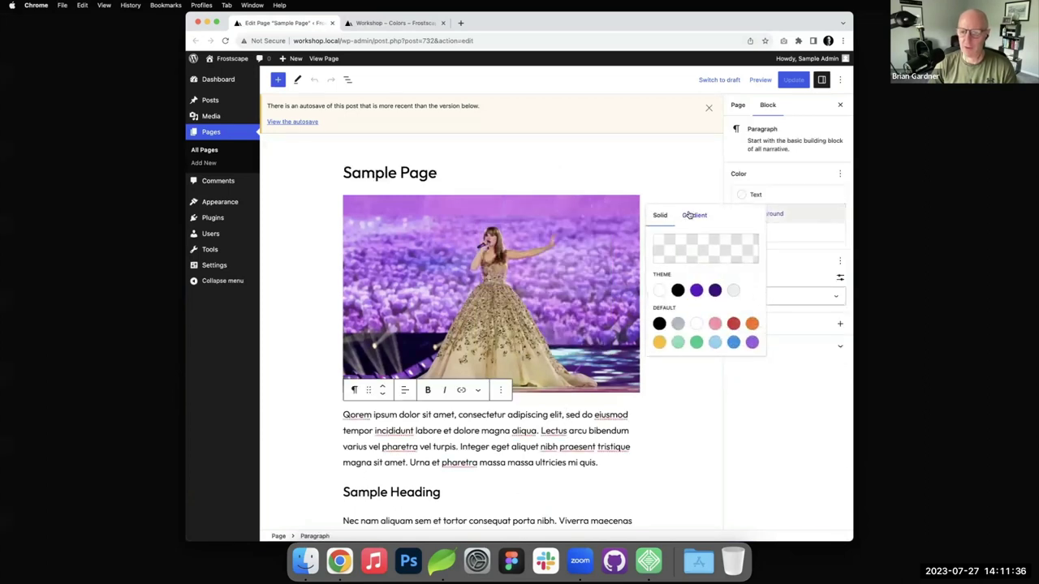
{"action": "left_click", "coordinate": [691, 214]}
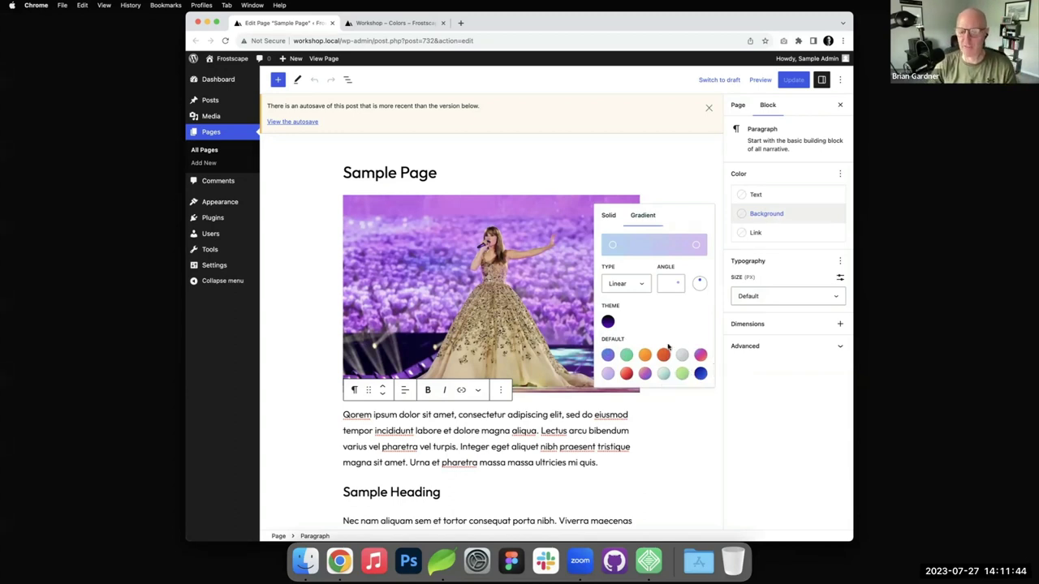
- Switch to Coda, set defaultGradients to false in theme.json and save the file
{"action": "left_click", "coordinate": [440, 564]}
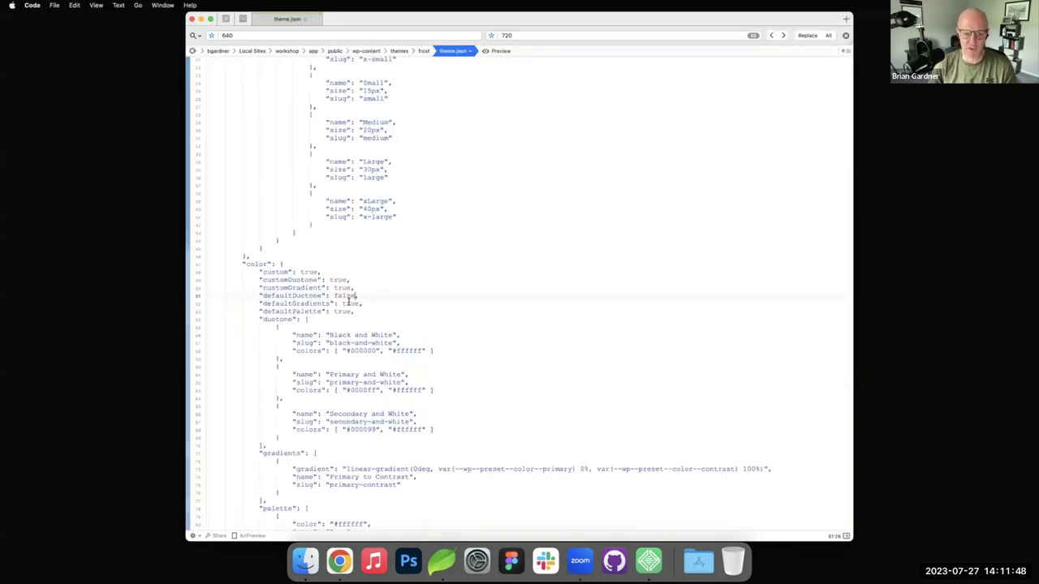
{"action": "double_click", "coordinate": [348, 302]}
{"action": "type", "text": "false"}
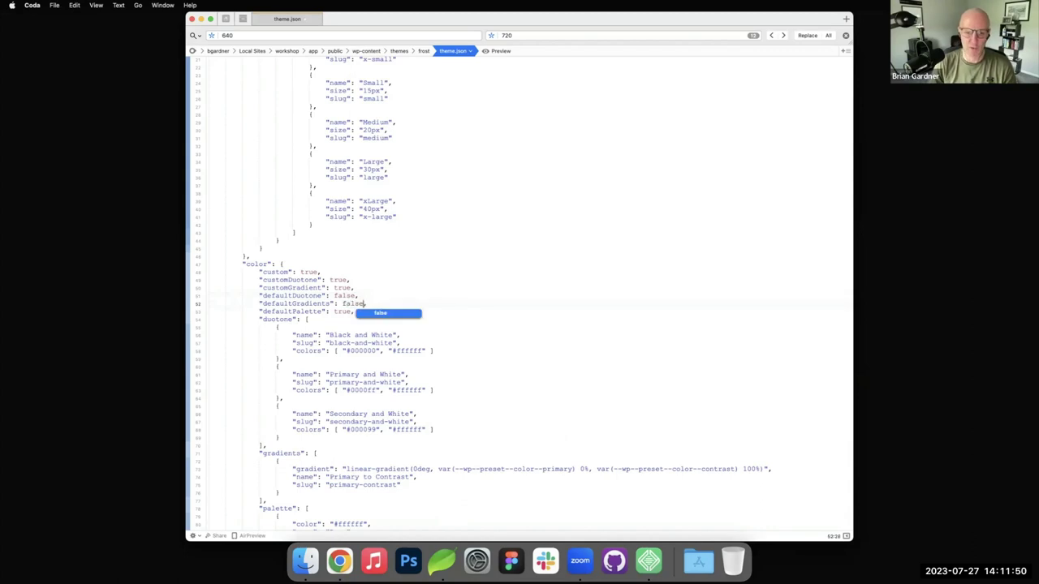
- Switch to Chrome, reload the Sample Page editor, and inspect the first paragraph's gradient background options
{"action": "left_click", "coordinate": [339, 561]}
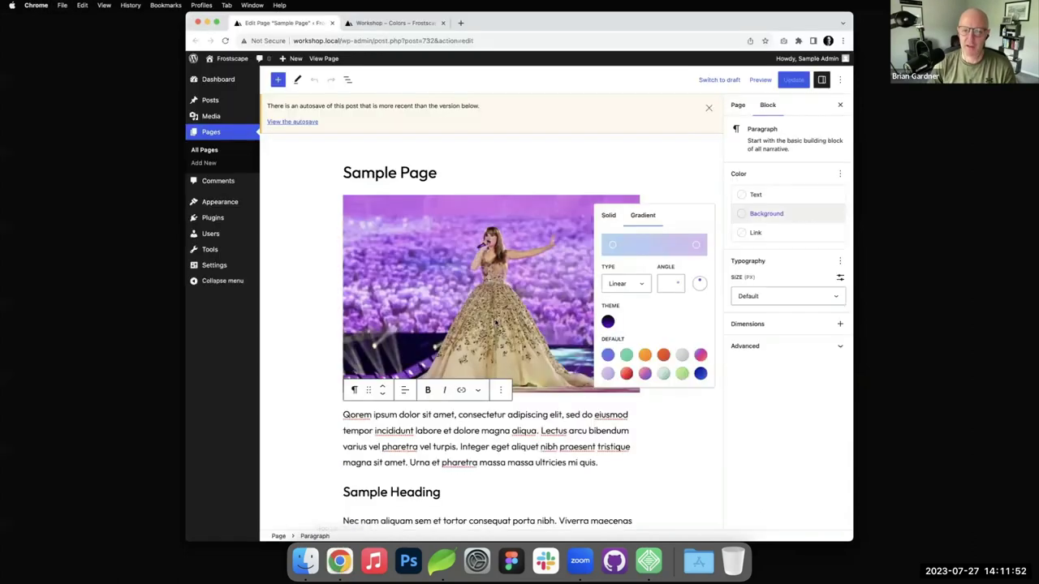
{"action": "left_click", "coordinate": [585, 156]}
{"action": "scroll", "coordinate": [567, 333], "scroll_direction": "down", "scroll_amount": 4}
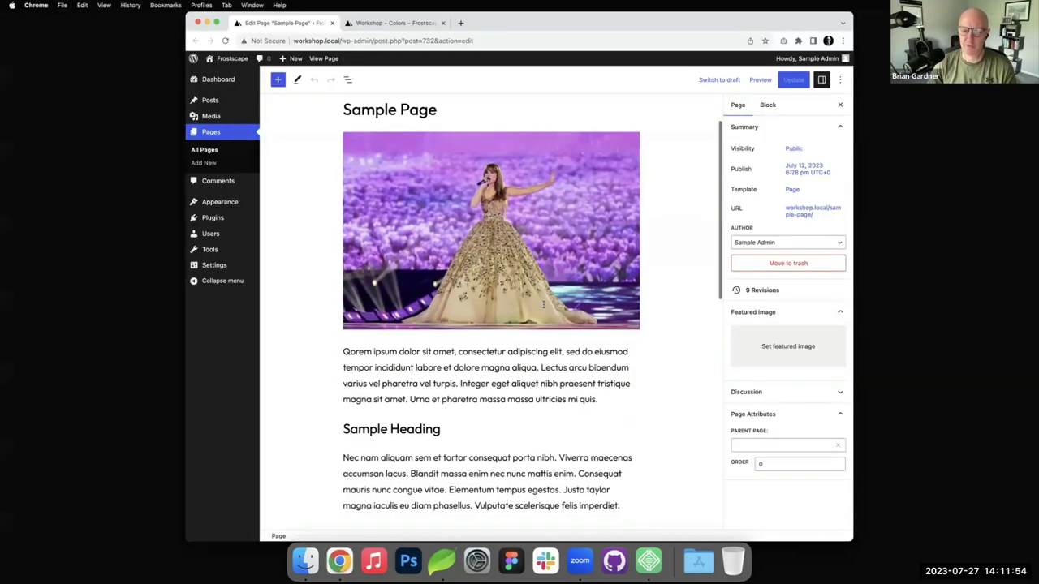
{"action": "left_click", "coordinate": [592, 304]}
{"action": "left_click", "coordinate": [773, 214]}
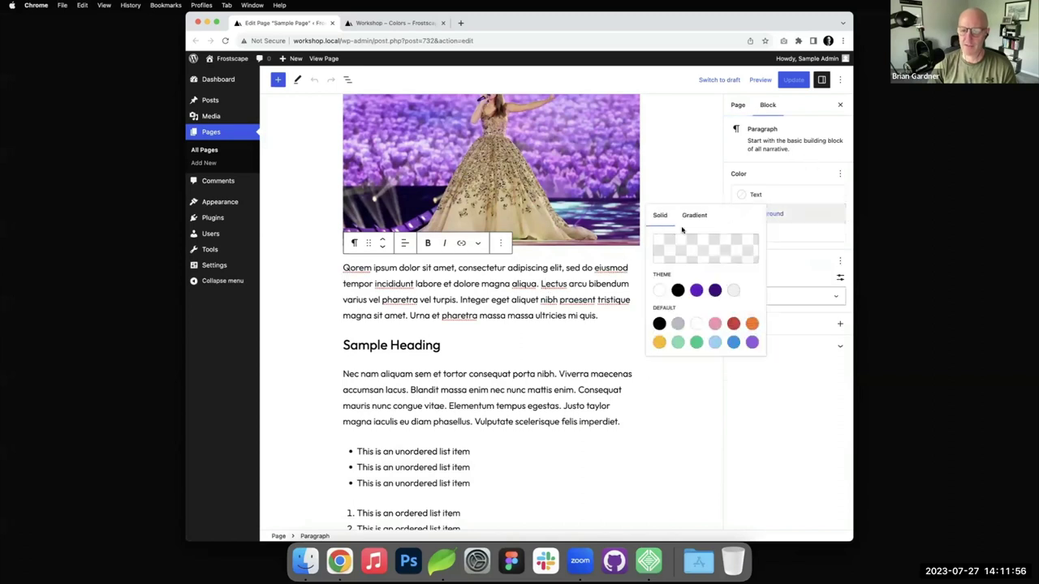
{"action": "left_click", "coordinate": [695, 217]}
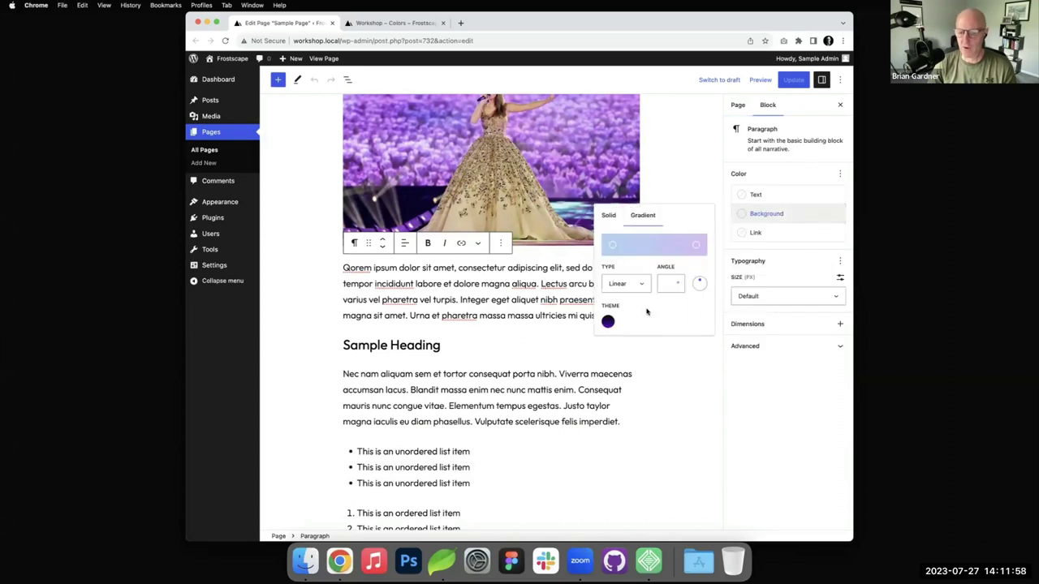
- Switch to Coda and undo the defaultGradients change in theme.json
{"action": "left_click", "coordinate": [442, 562]}
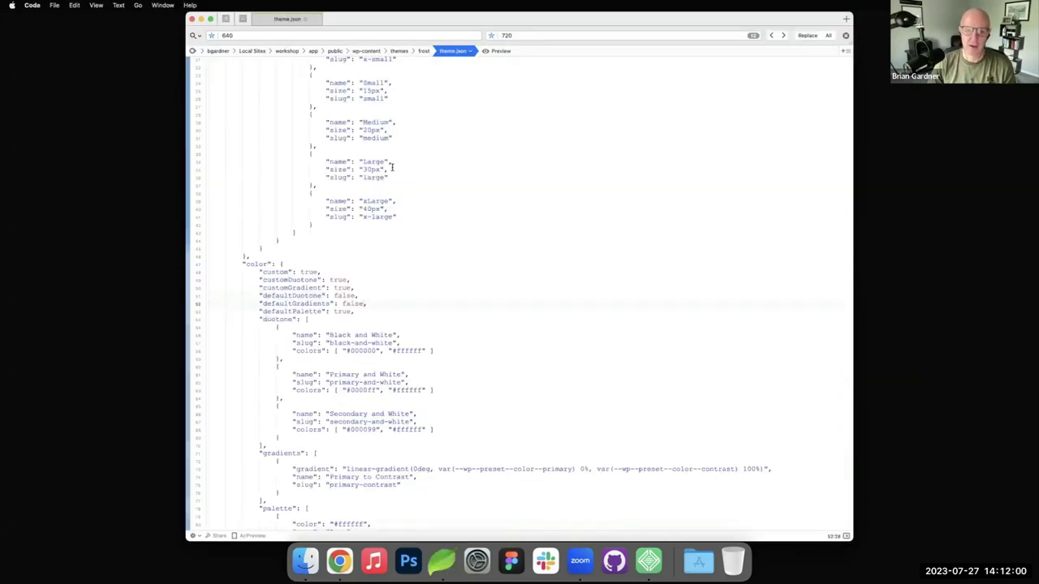
{"action": "key", "text": "super+z"}
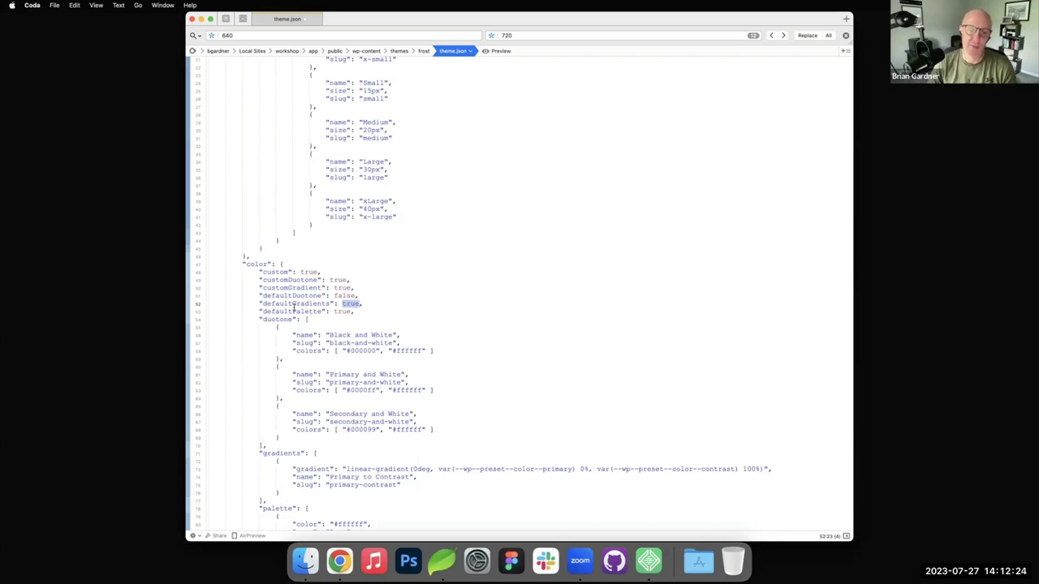
- Switch to Chrome and advance the workshop slides to "Settings – defaultPalette"
{"action": "left_click", "coordinate": [339, 560]}
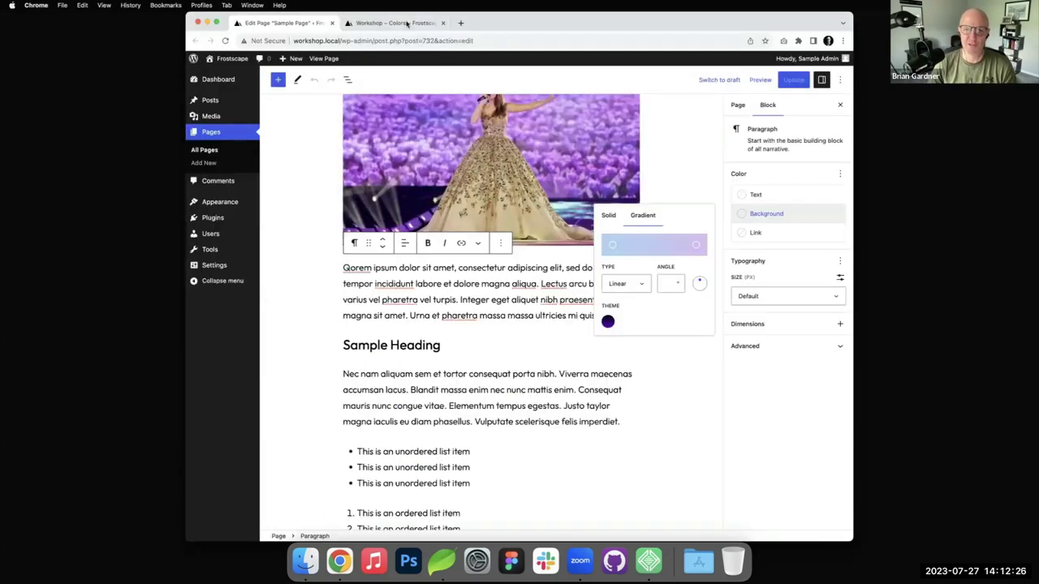
{"action": "left_click", "coordinate": [406, 23]}
{"action": "left_click", "coordinate": [529, 522]}
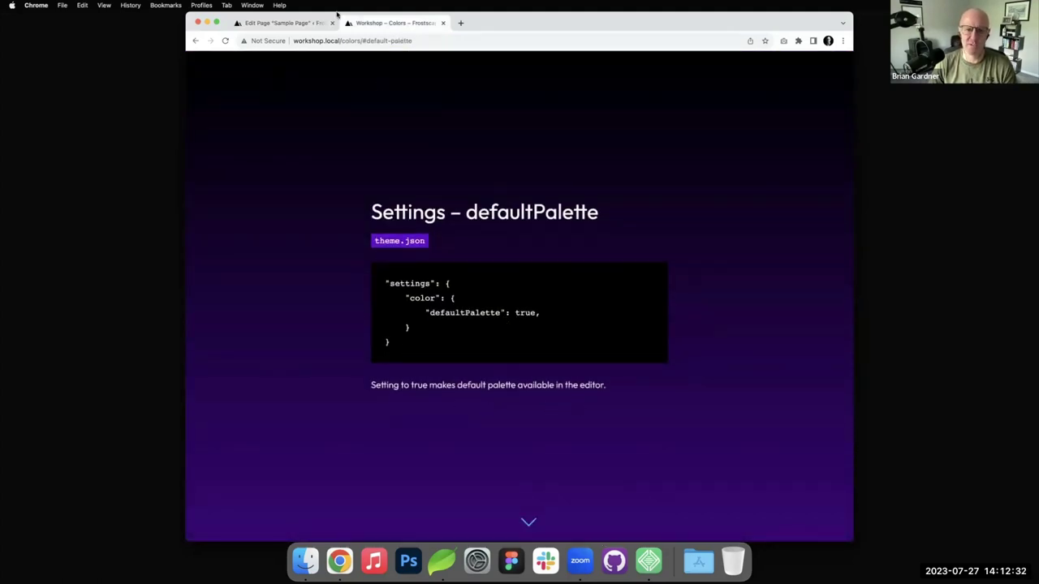
- Return to the Sample Page editor and inspect the text color palettes offered for the first paragraph
{"action": "left_click", "coordinate": [288, 23]}
{"action": "left_click", "coordinate": [761, 211]}
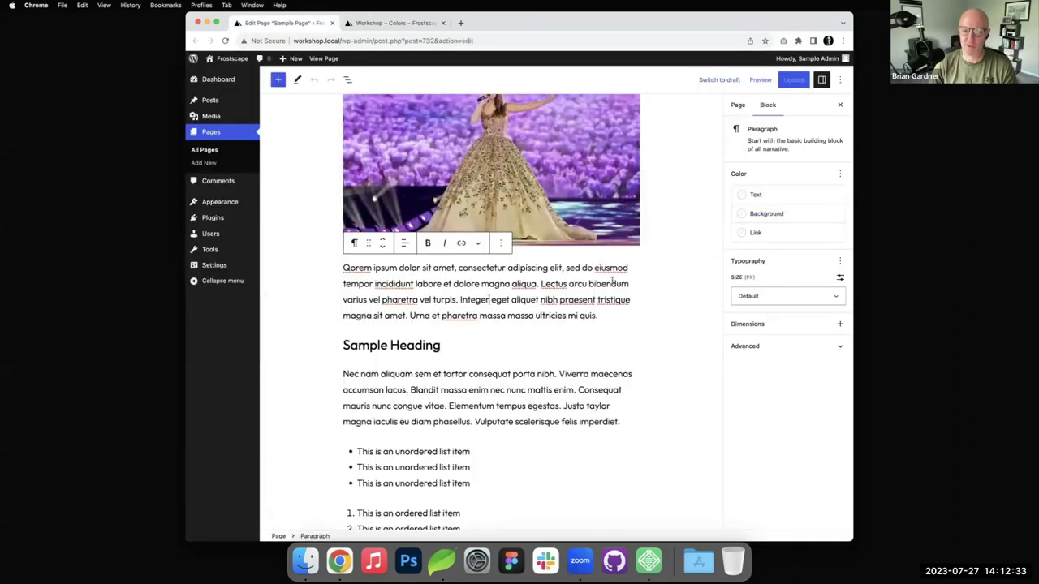
{"action": "left_click", "coordinate": [763, 196]}
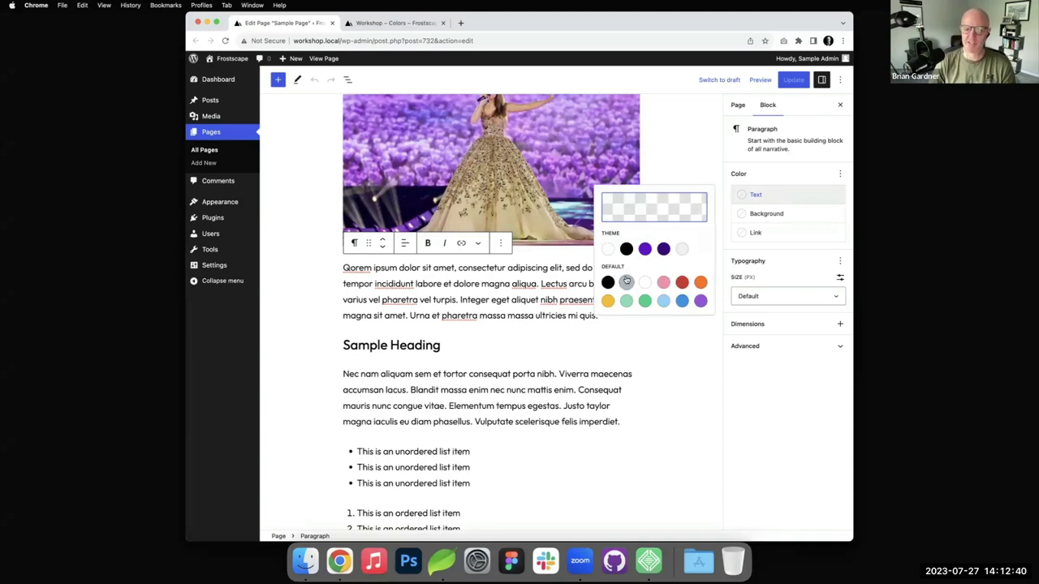
- Switch to Coda, set defaultPalette to false in theme.json and save the file
{"action": "left_click", "coordinate": [442, 560]}
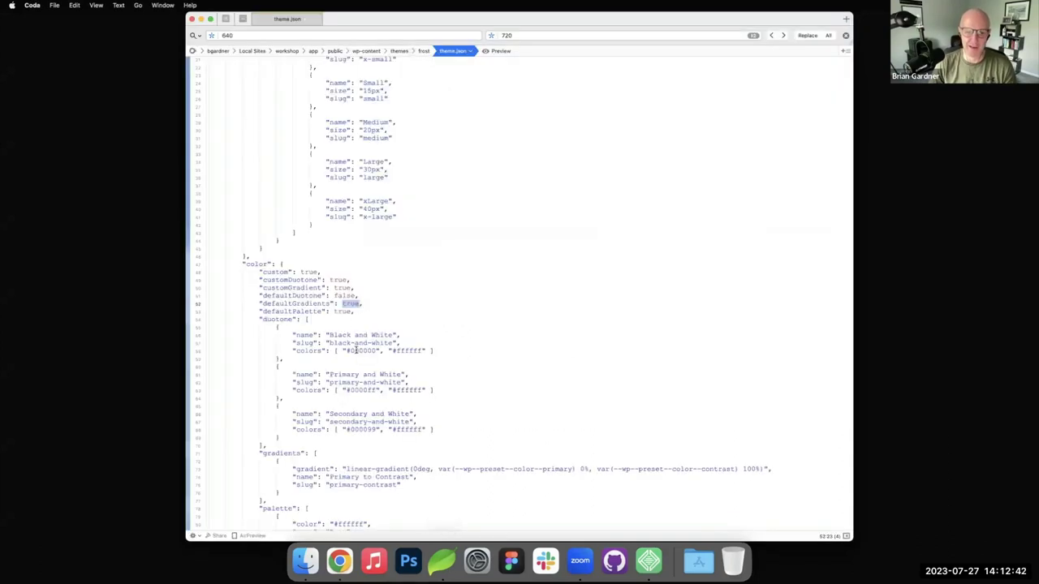
{"action": "double_click", "coordinate": [343, 312]}
{"action": "type", "text": "fals"}
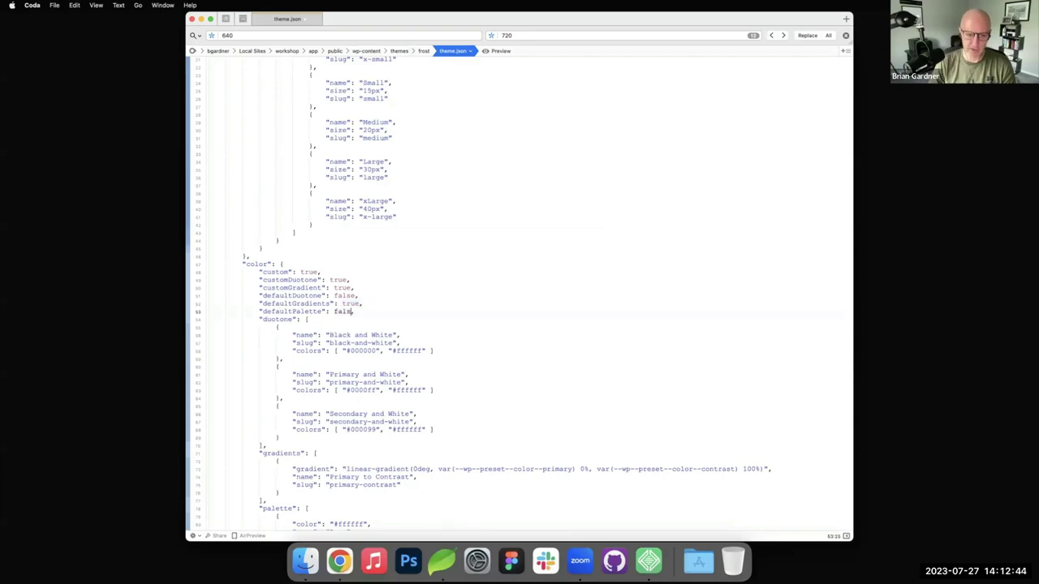
- Switch to Chrome, reload the Sample Page editor, and inspect the first paragraph's text color palette
{"action": "left_click", "coordinate": [339, 560]}
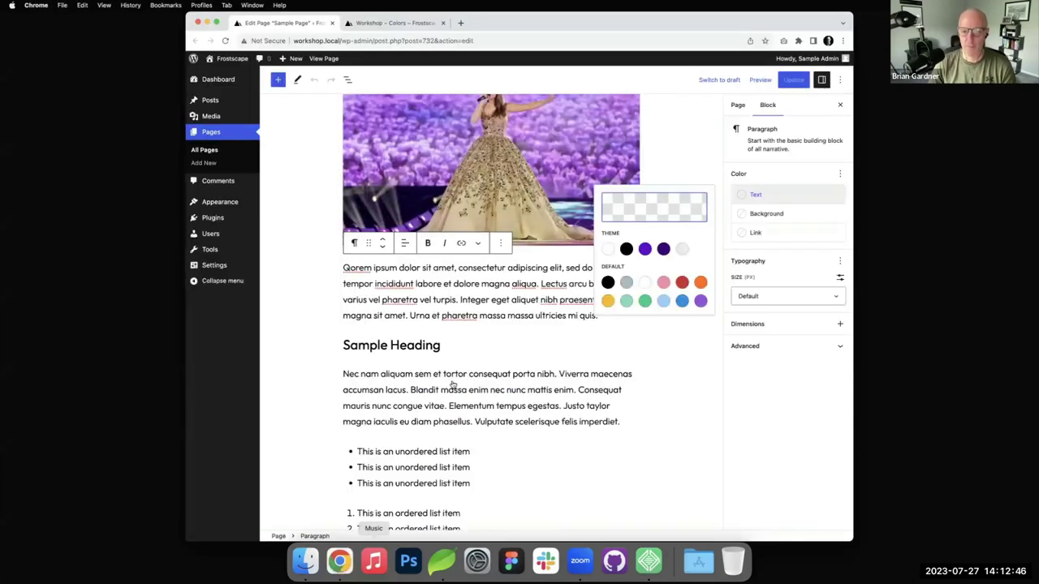
{"action": "key", "text": "super+r"}
{"action": "scroll", "coordinate": [489, 351], "scroll_direction": "down", "scroll_amount": 2}
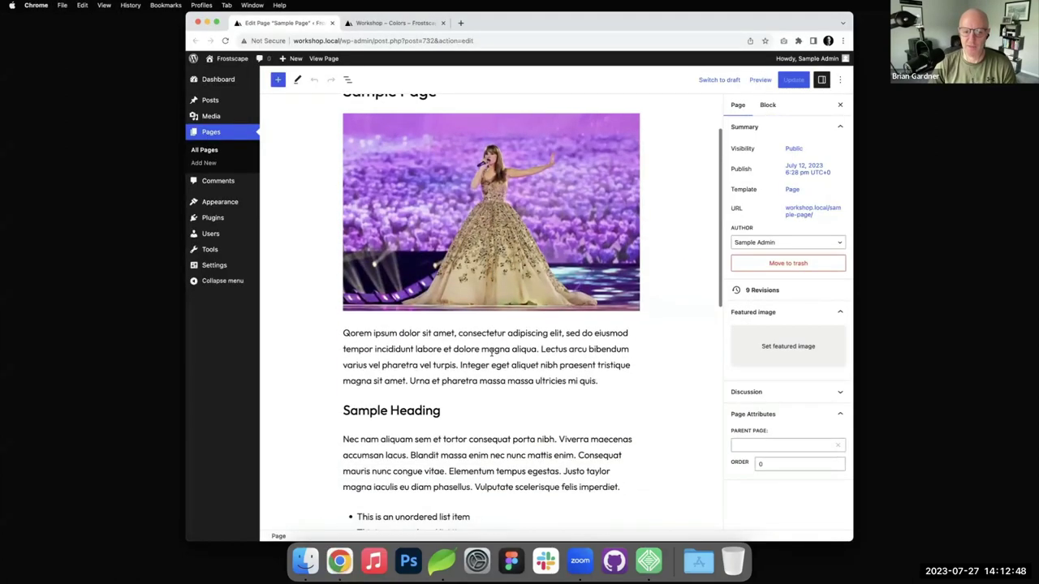
{"action": "left_click", "coordinate": [489, 351]}
{"action": "left_click", "coordinate": [753, 195]}
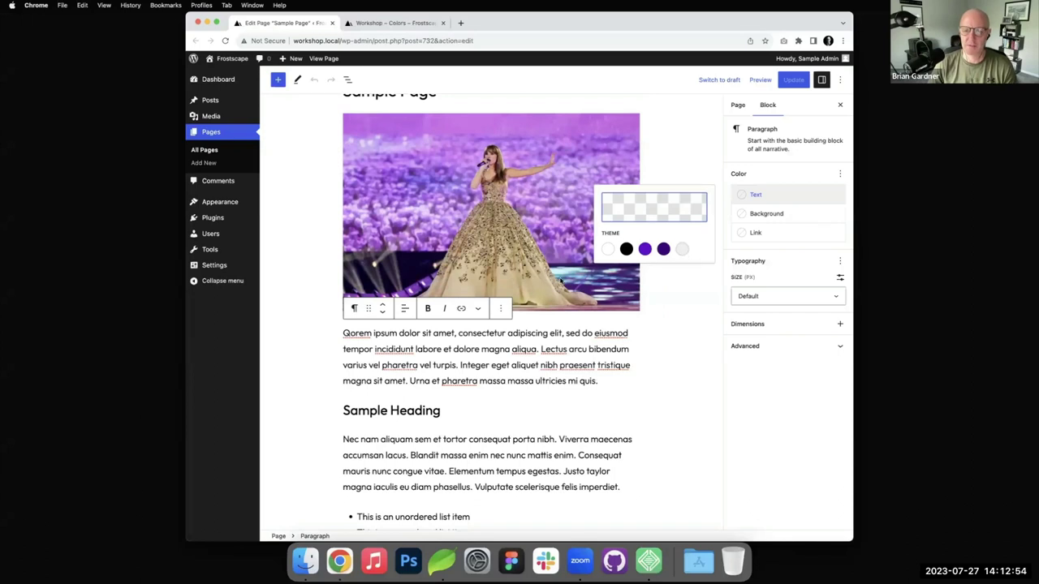
- Advance the workshop slides to "Color Palette" and return to the first paragraph in the Sample Page editor
{"action": "left_click", "coordinate": [412, 26]}
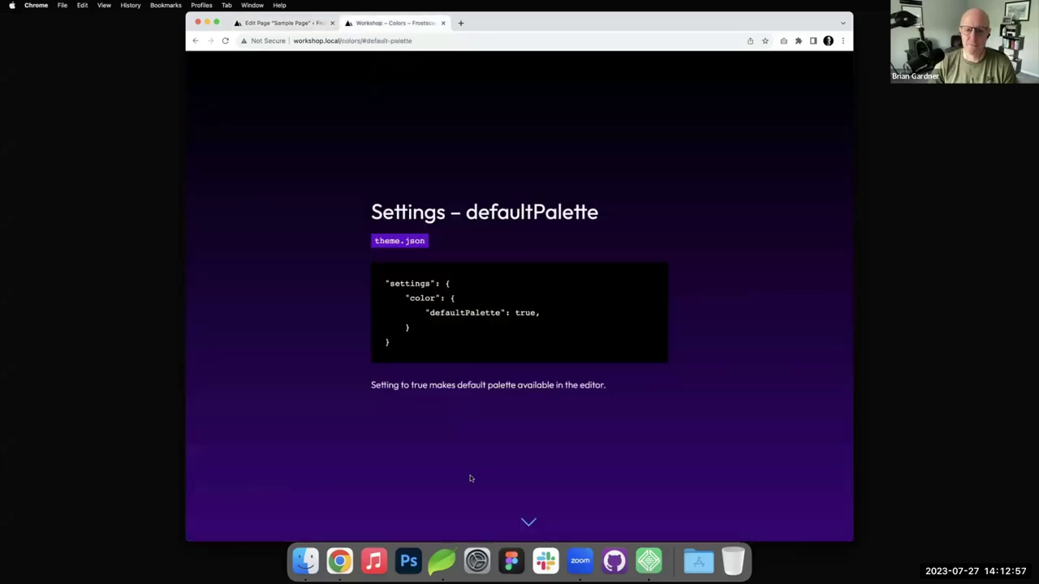
{"action": "left_click", "coordinate": [528, 522]}
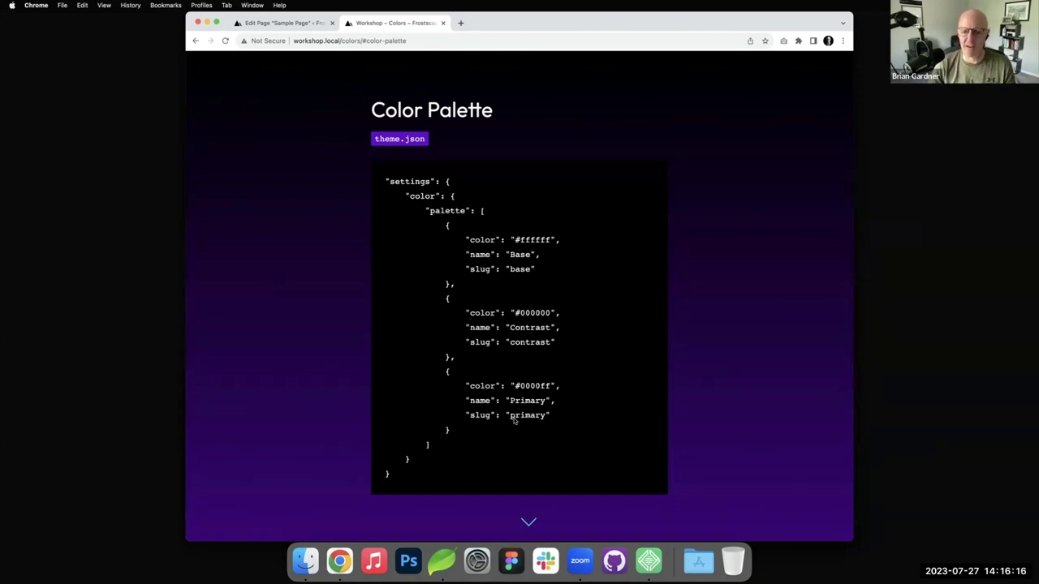
{"action": "left_click", "coordinate": [282, 23]}
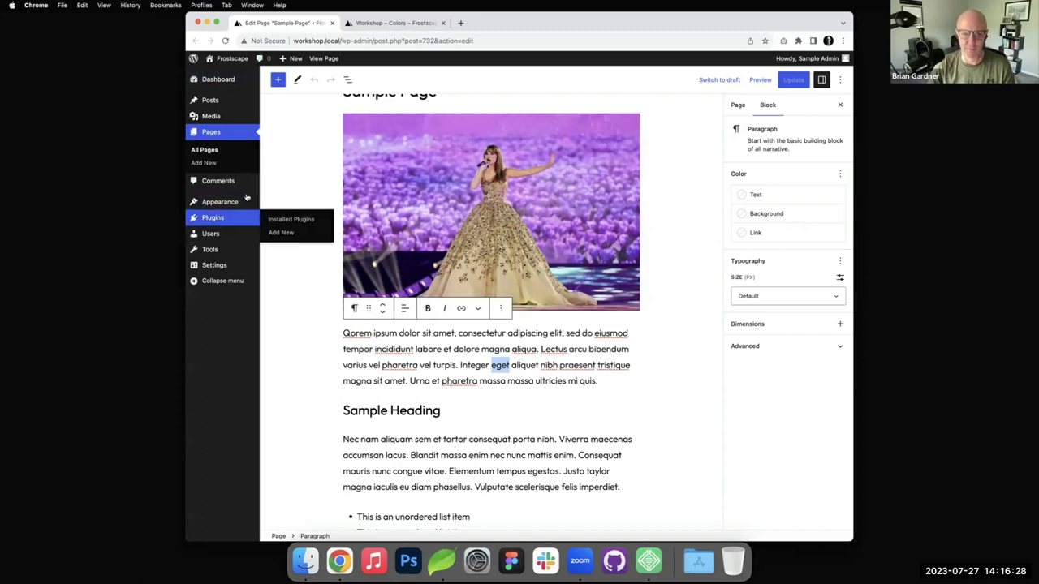
{"action": "left_click", "coordinate": [519, 365]}
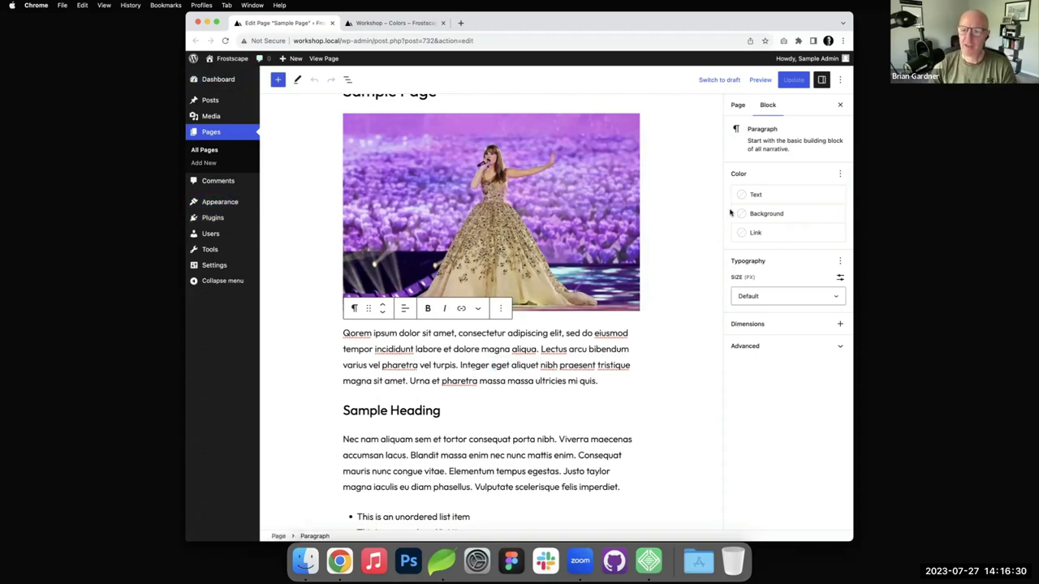
- Review the palette code on the "Color Palette" slide and compare it with the Sample Page paragraph's text colors
{"action": "left_click", "coordinate": [410, 25]}
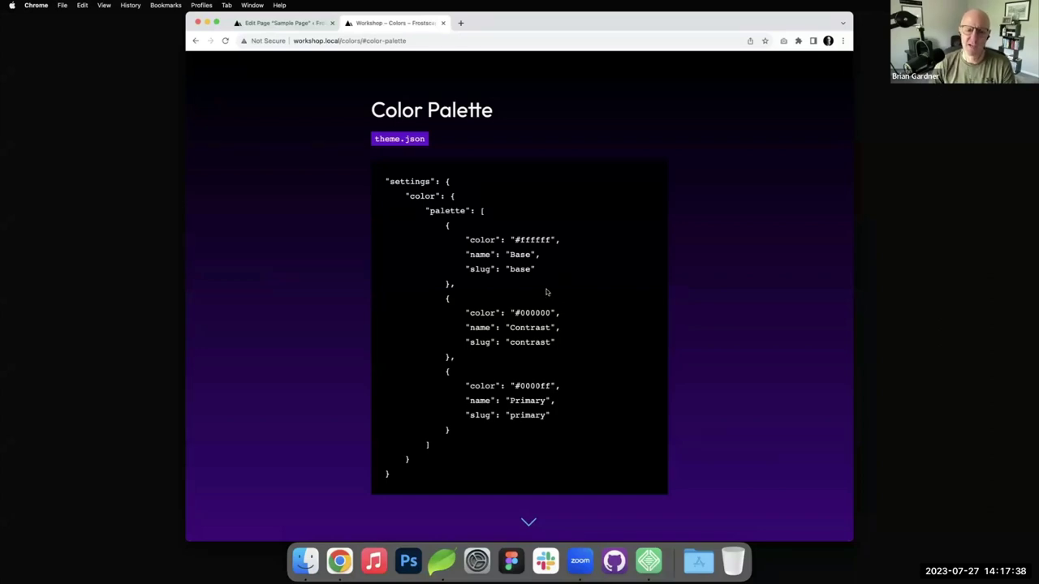
{"action": "scroll", "coordinate": [563, 287], "scroll_direction": "down", "scroll_amount": 2}
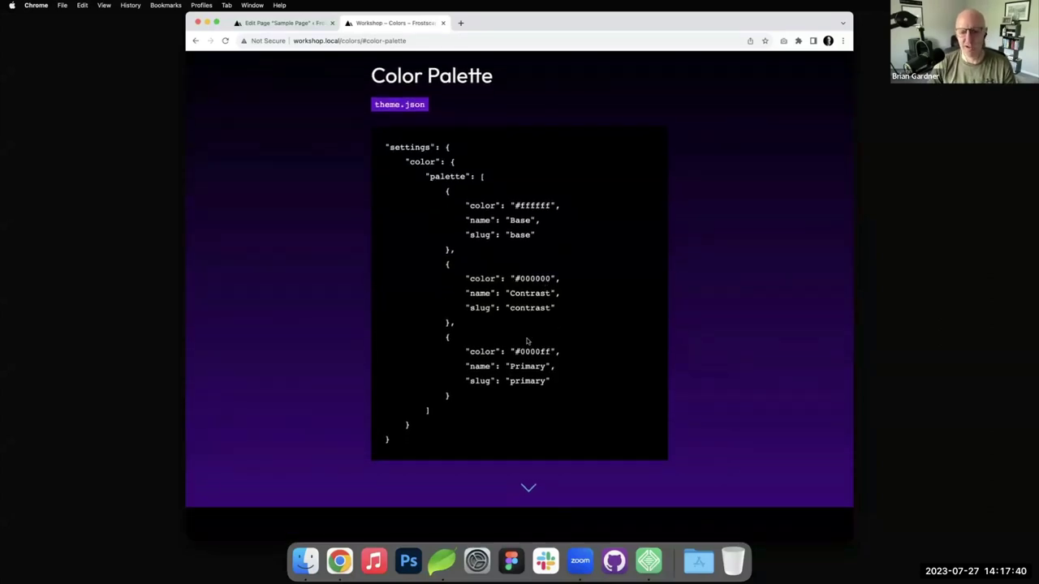
{"action": "scroll", "coordinate": [516, 362], "scroll_direction": "up", "scroll_amount": 2}
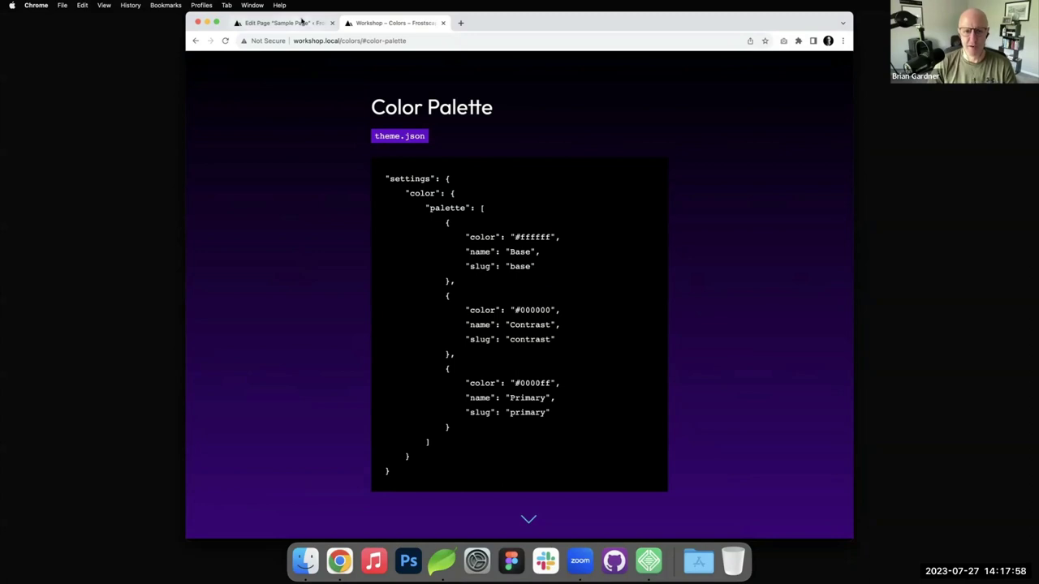
{"action": "left_click", "coordinate": [300, 23]}
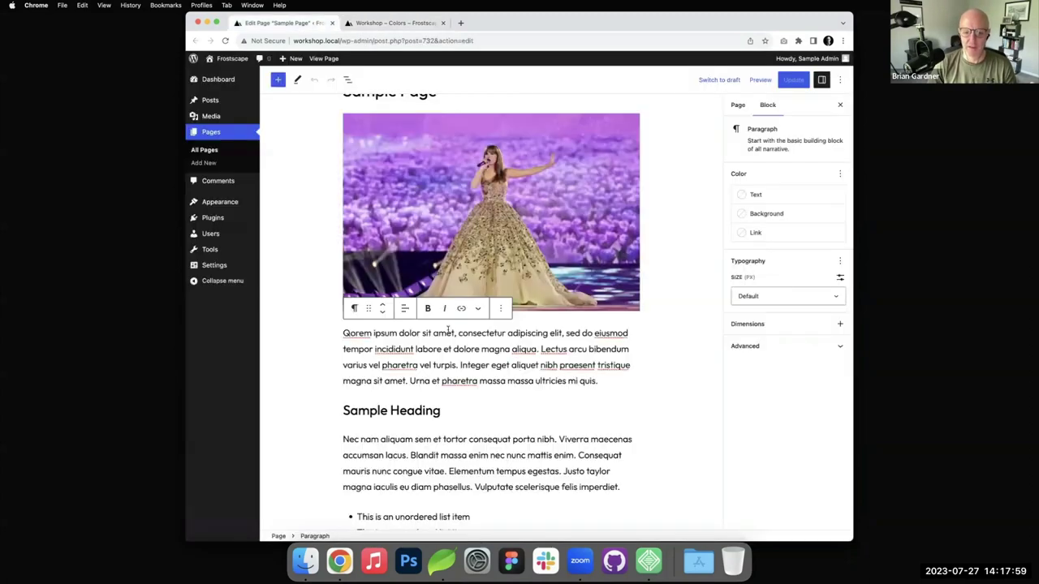
{"action": "left_click", "coordinate": [745, 196]}
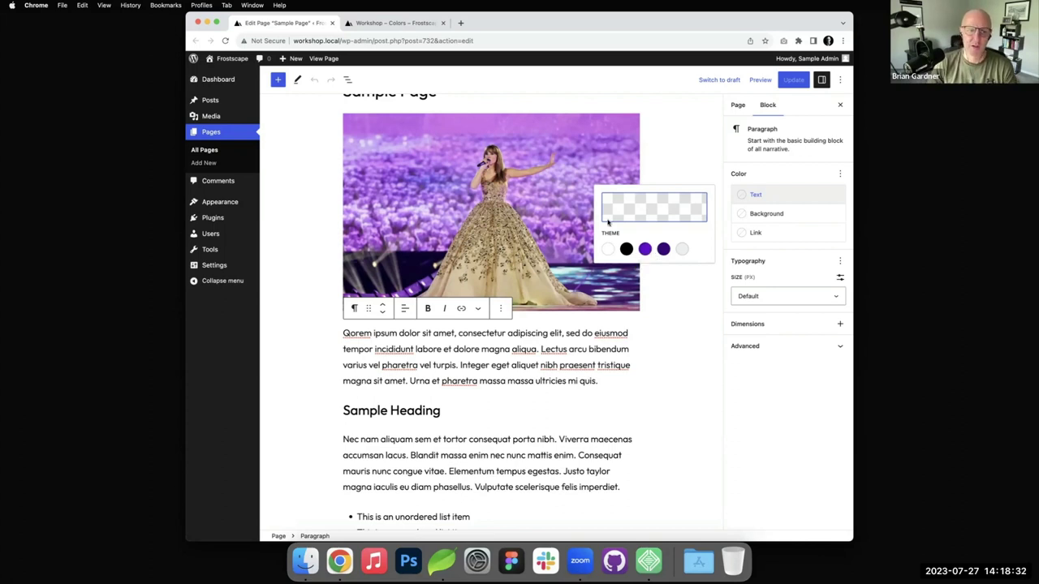
- Open the Site Editor and look over how the theme colors are used down the homepage preview
{"action": "mouse_move", "coordinate": [236, 208]}
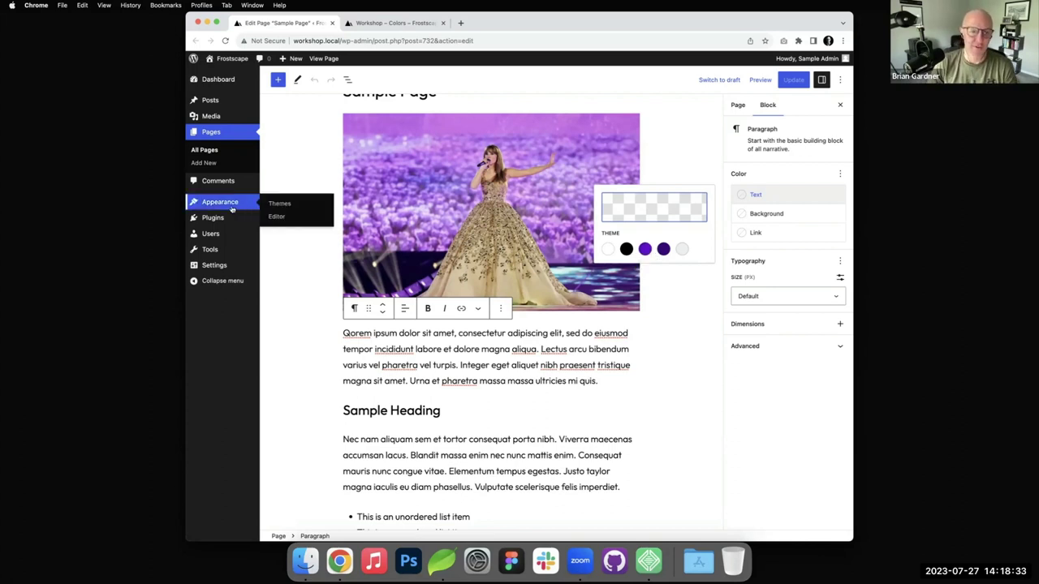
{"action": "left_click", "coordinate": [277, 217]}
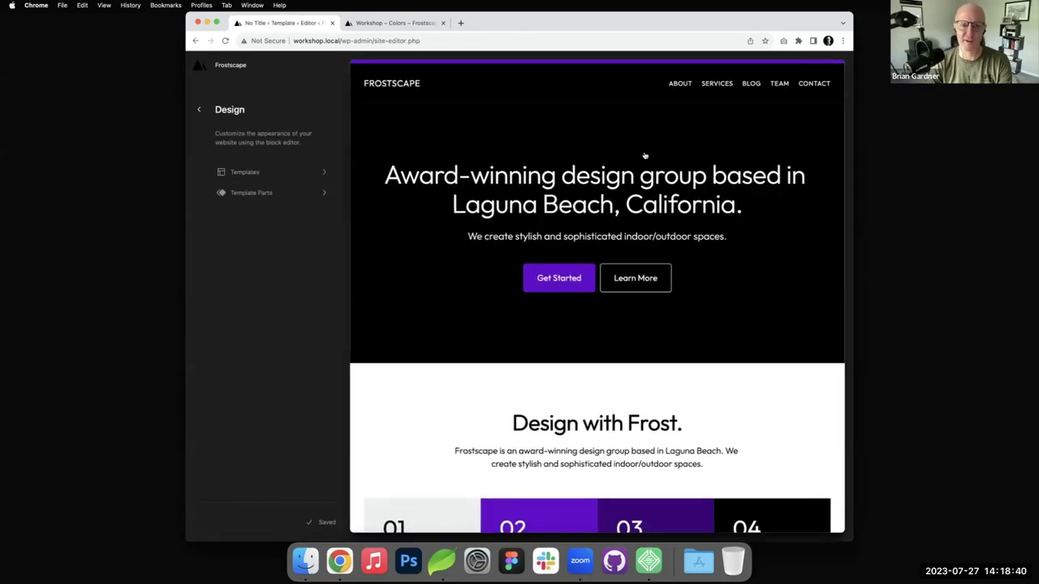
{"action": "scroll", "coordinate": [644, 155], "scroll_direction": "down", "scroll_amount": 5}
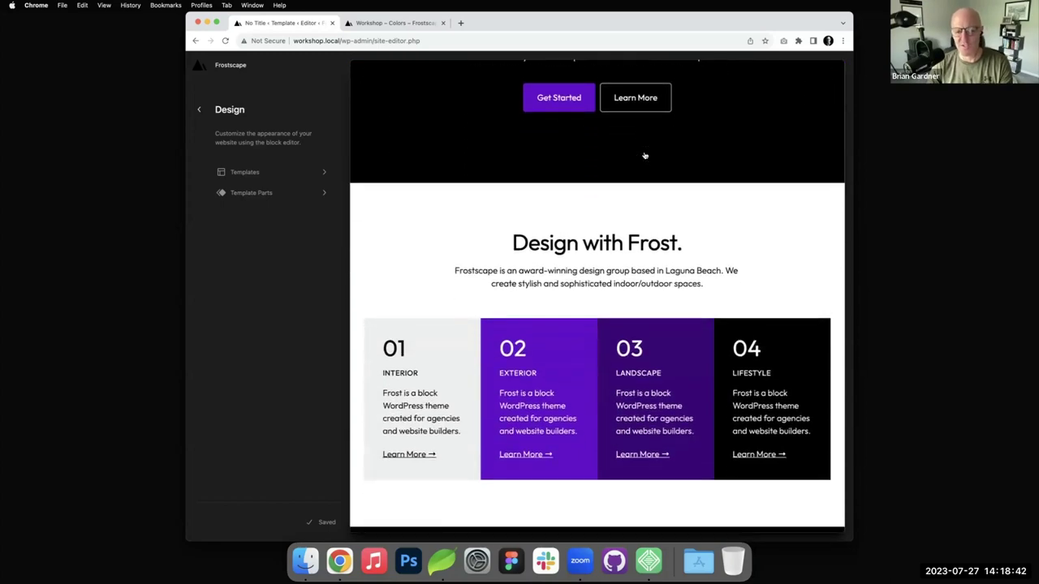
{"action": "scroll", "coordinate": [644, 155], "scroll_direction": "down", "scroll_amount": 8}
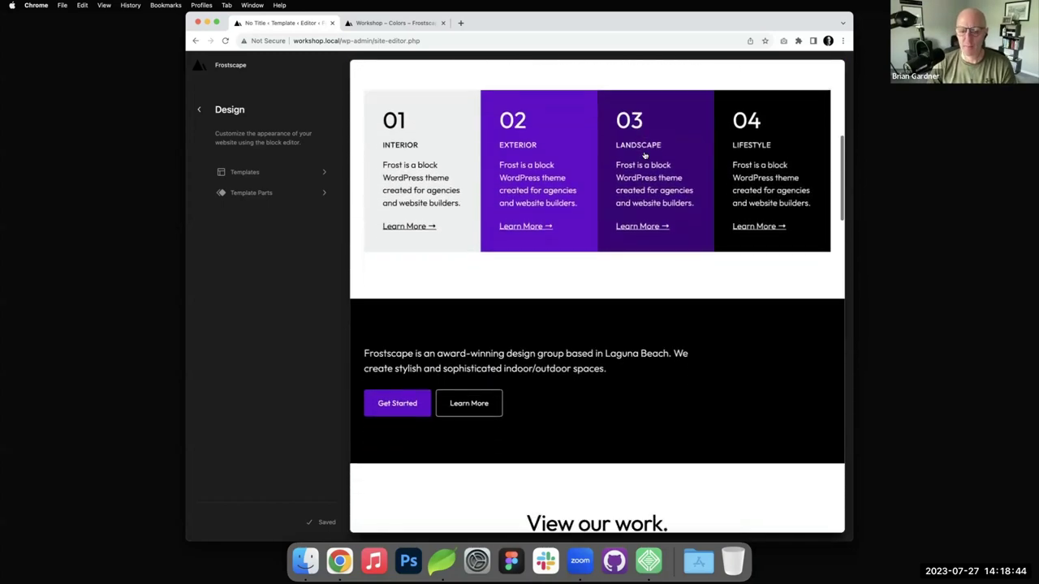
{"action": "scroll", "coordinate": [644, 155], "scroll_direction": "down", "scroll_amount": 2}
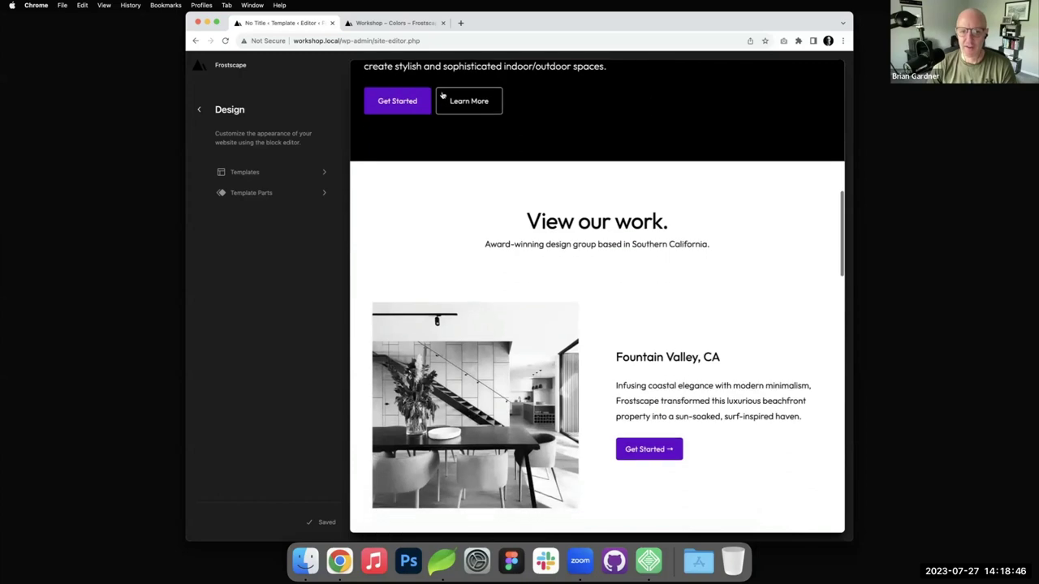
{"action": "scroll", "coordinate": [670, 233], "scroll_direction": "up", "scroll_amount": 15}
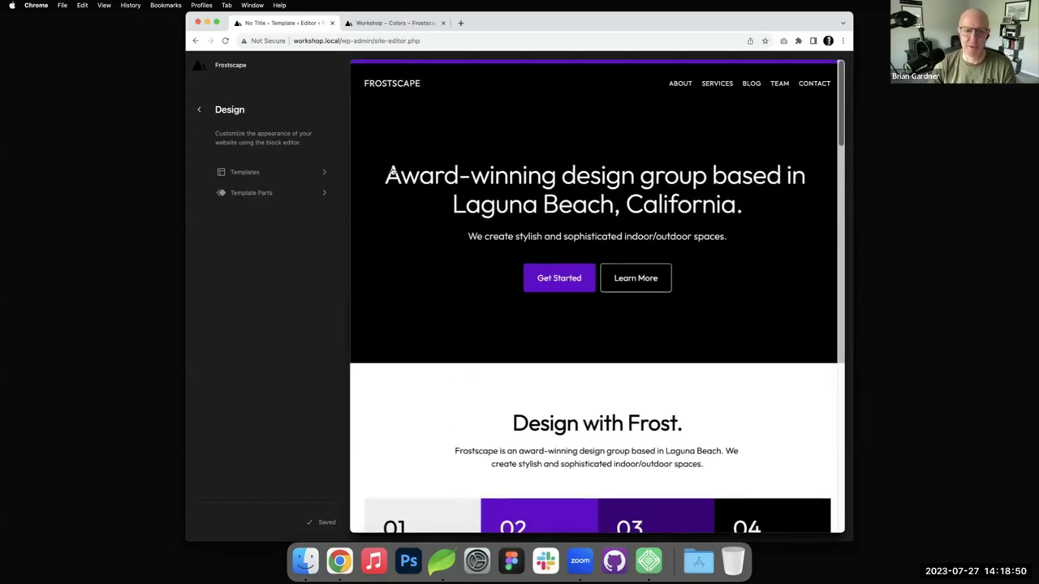
- Start editing the homepage template and show the theme's global style variations
{"action": "left_click", "coordinate": [498, 287]}
{"action": "left_click", "coordinate": [822, 64]}
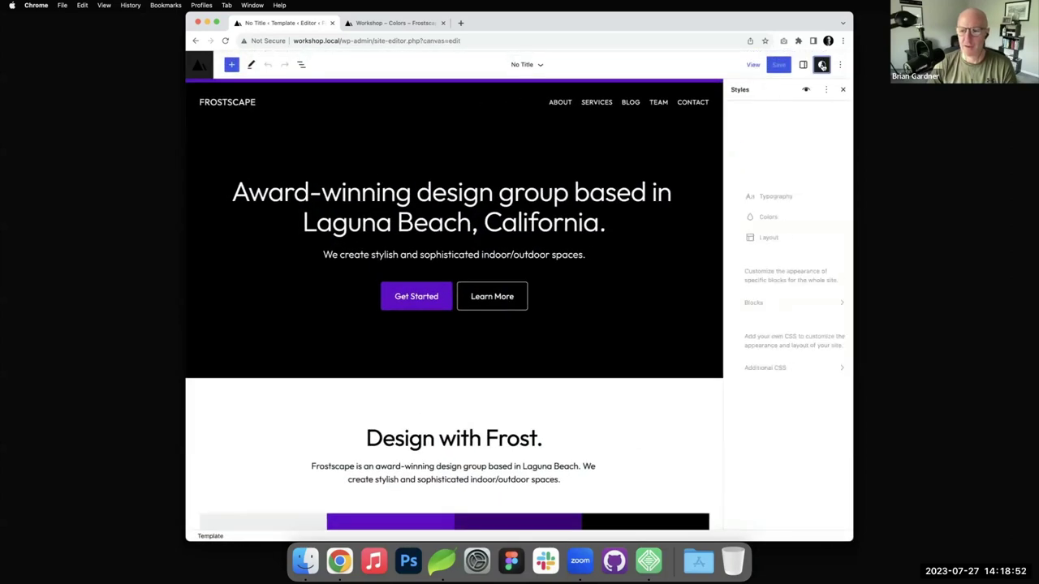
{"action": "left_click", "coordinate": [796, 200]}
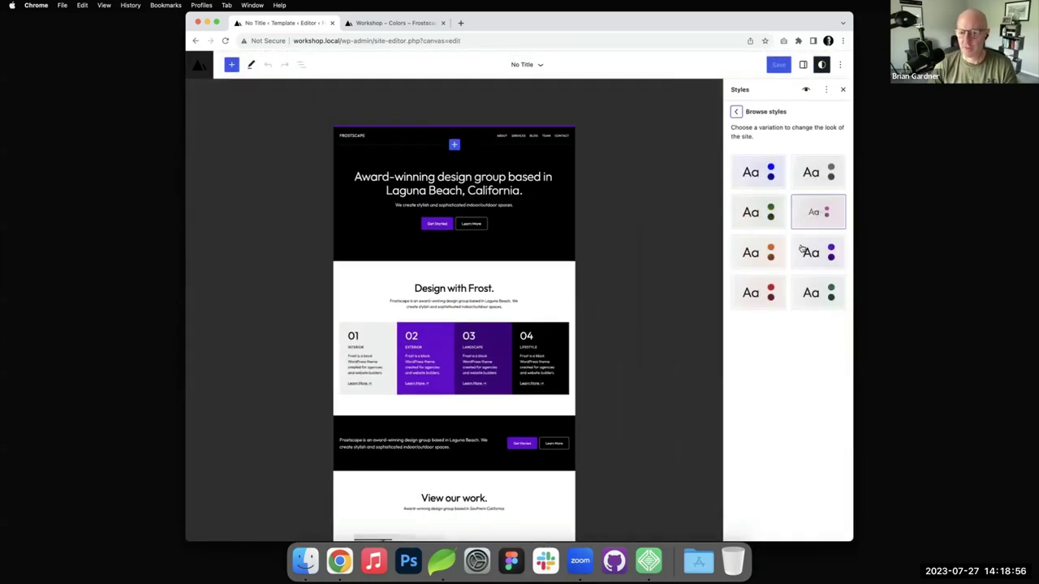
- Try the Teal style variation, review it down the homepage, and switch back to the Purple variation
{"action": "left_click", "coordinate": [818, 292]}
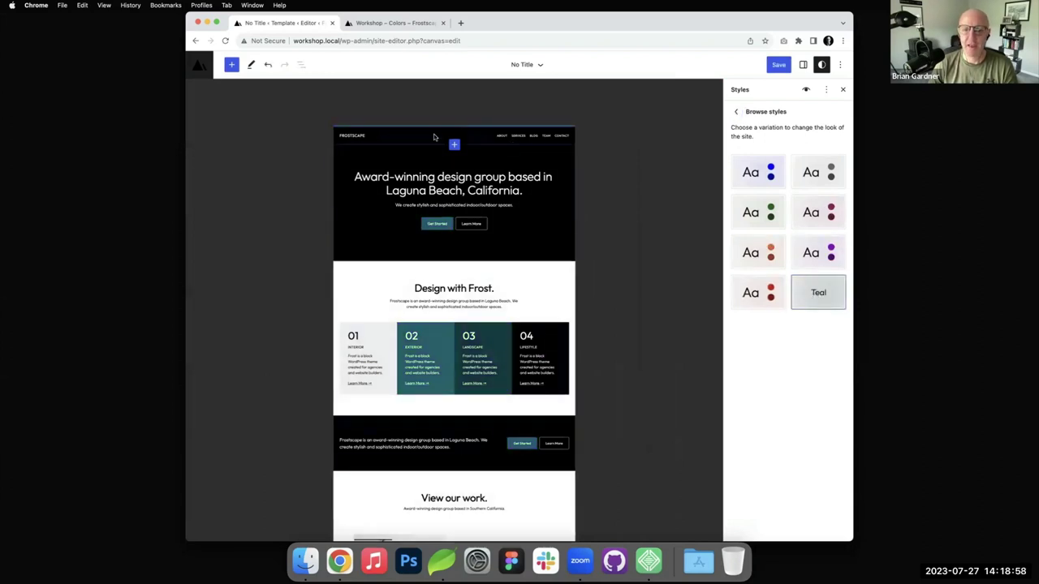
{"action": "scroll", "coordinate": [467, 342], "scroll_direction": "down", "scroll_amount": 8}
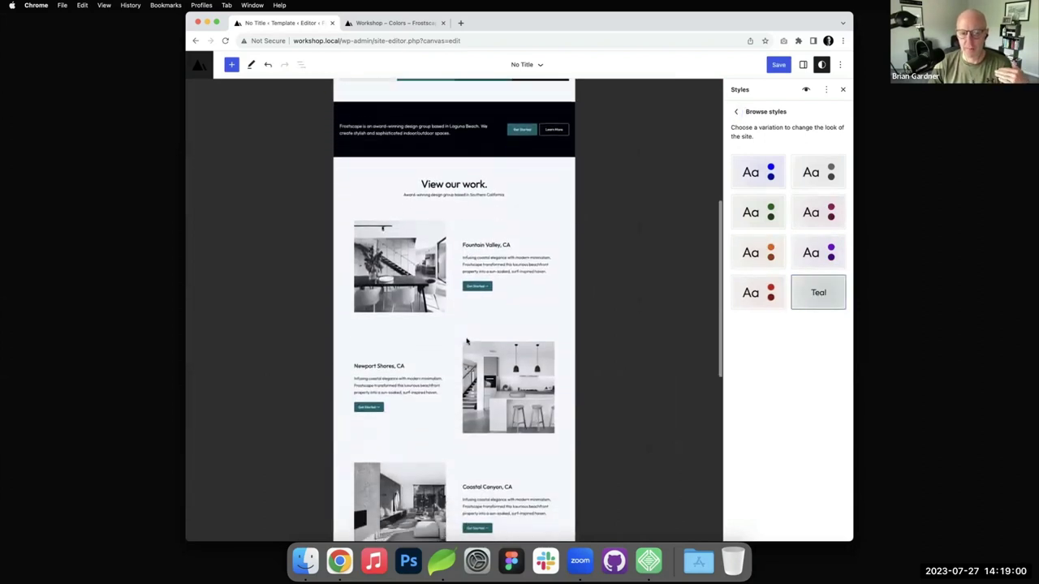
{"action": "scroll", "coordinate": [466, 342], "scroll_direction": "down", "scroll_amount": 6}
{"action": "scroll", "coordinate": [467, 342], "scroll_direction": "down", "scroll_amount": 2}
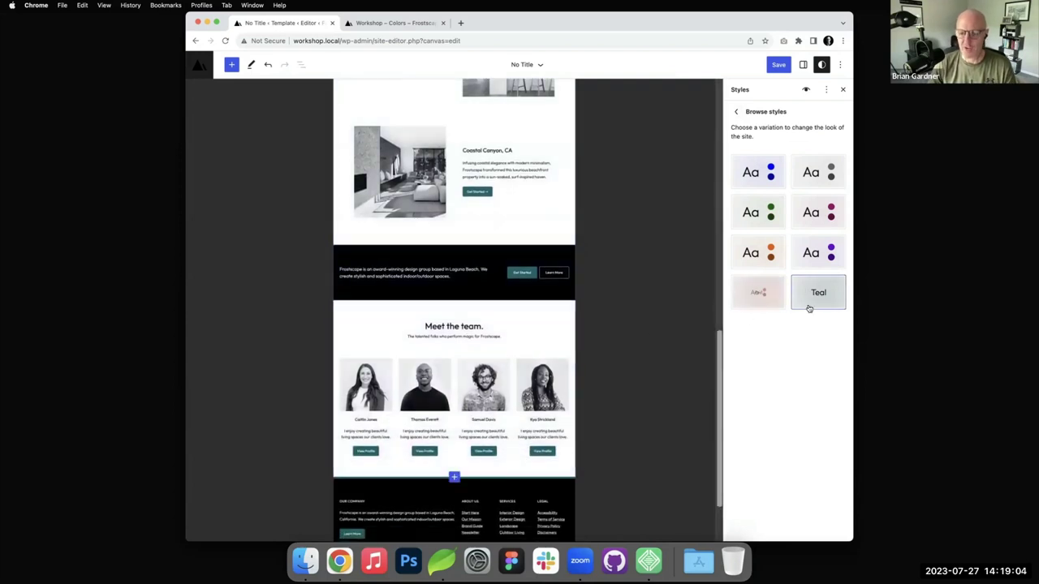
{"action": "left_click", "coordinate": [816, 250]}
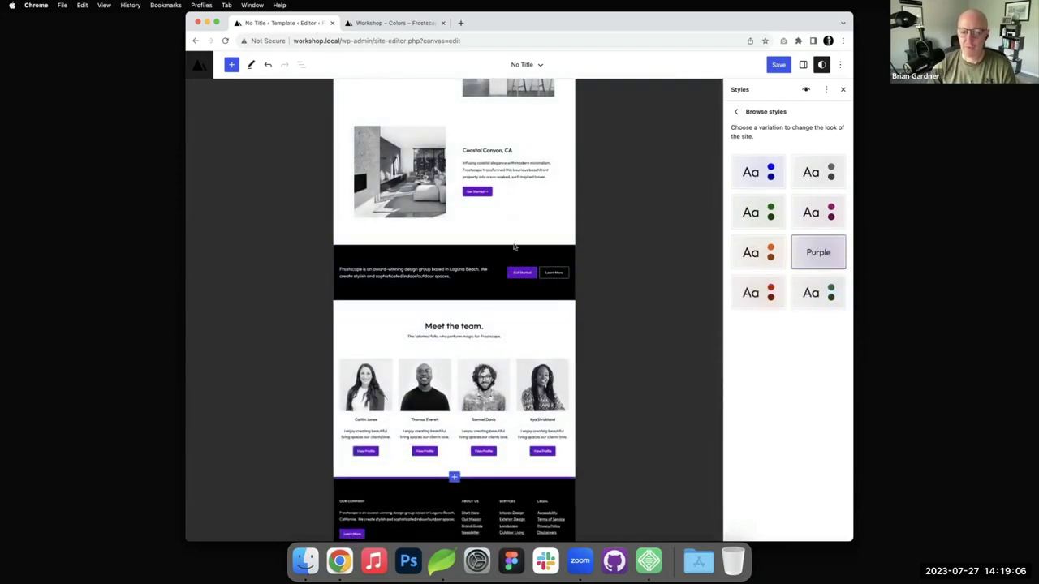
{"action": "scroll", "coordinate": [697, 122], "scroll_direction": "up", "scroll_amount": 5}
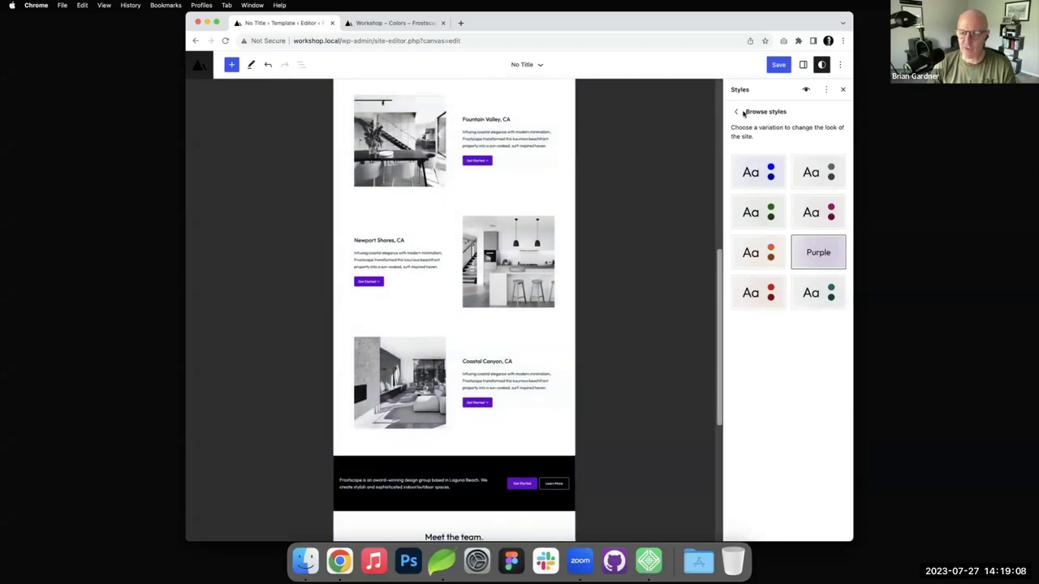
- Set the third theme color in the global solid color palette to #0000ff and save the site styles
{"action": "left_click", "coordinate": [735, 112]}
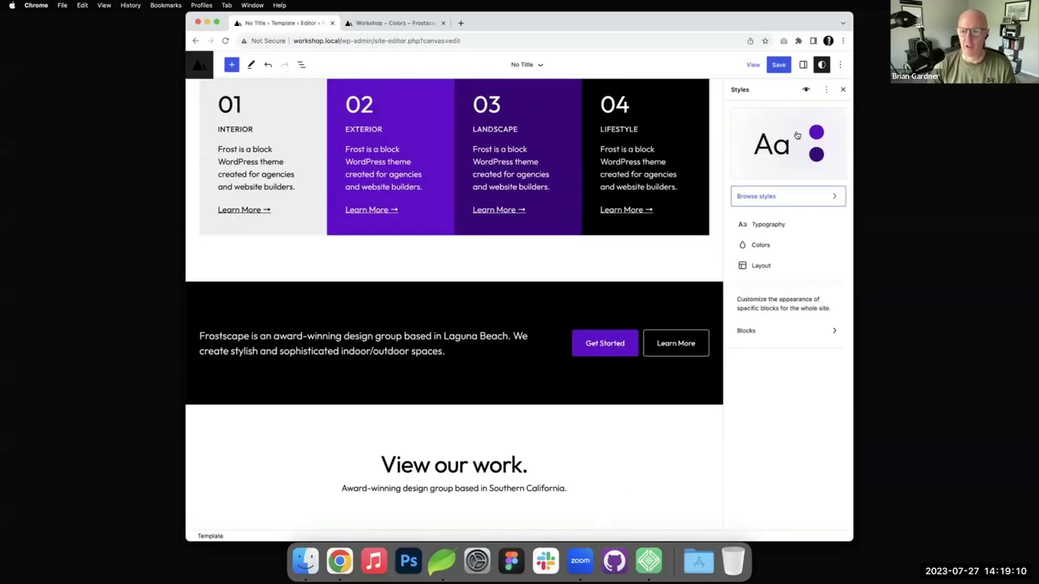
{"action": "left_click", "coordinate": [771, 244]}
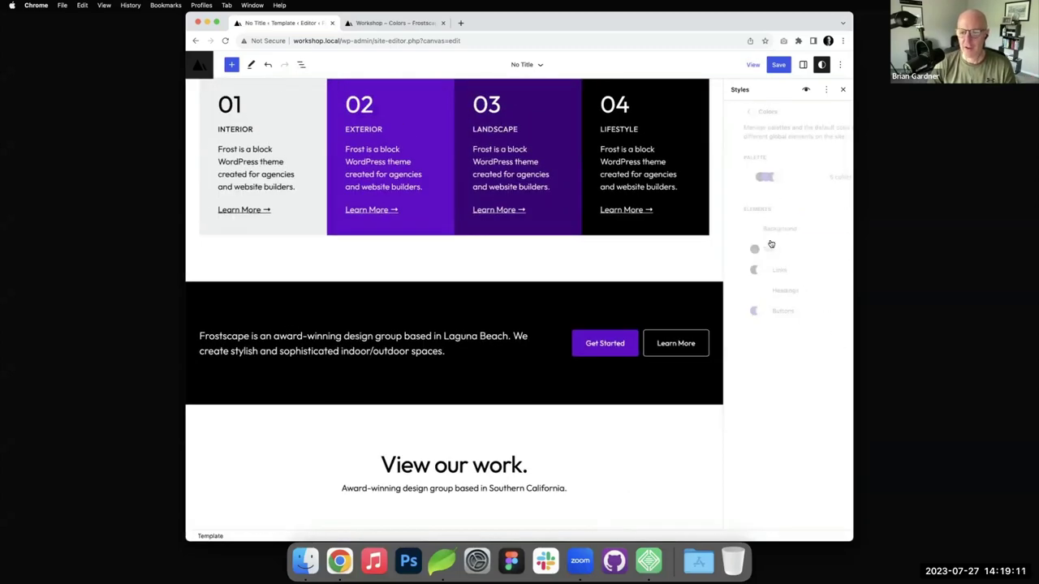
{"action": "left_click", "coordinate": [792, 177]}
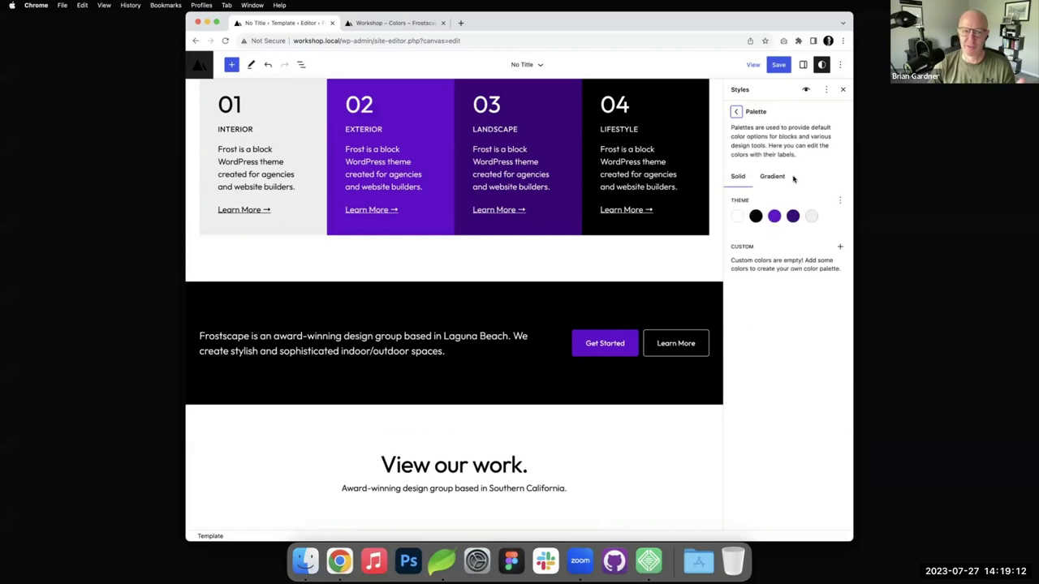
{"action": "left_click", "coordinate": [774, 216]}
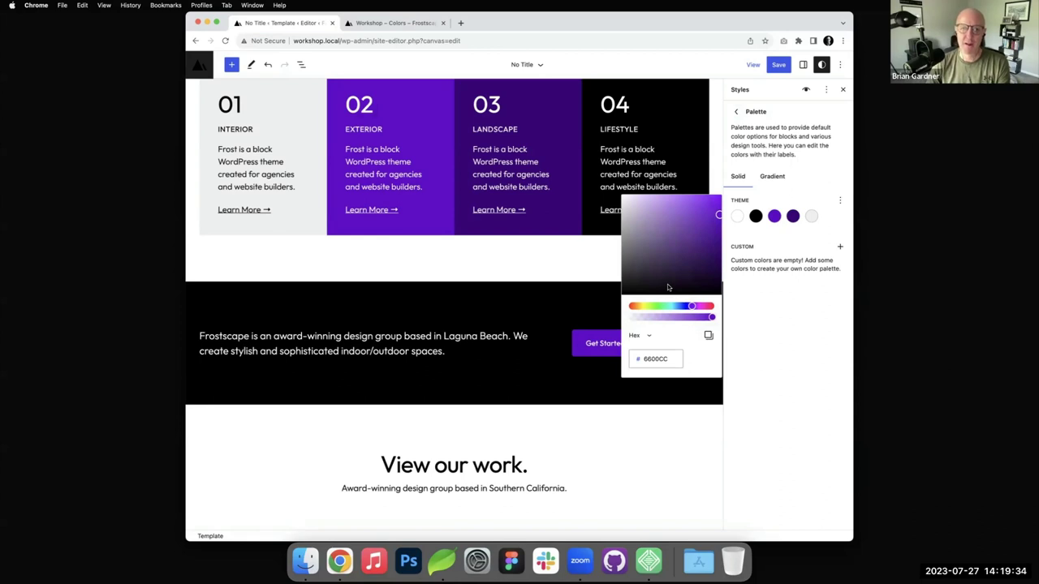
{"action": "double_click", "coordinate": [658, 358]}
{"action": "type", "text": "0000ff"}
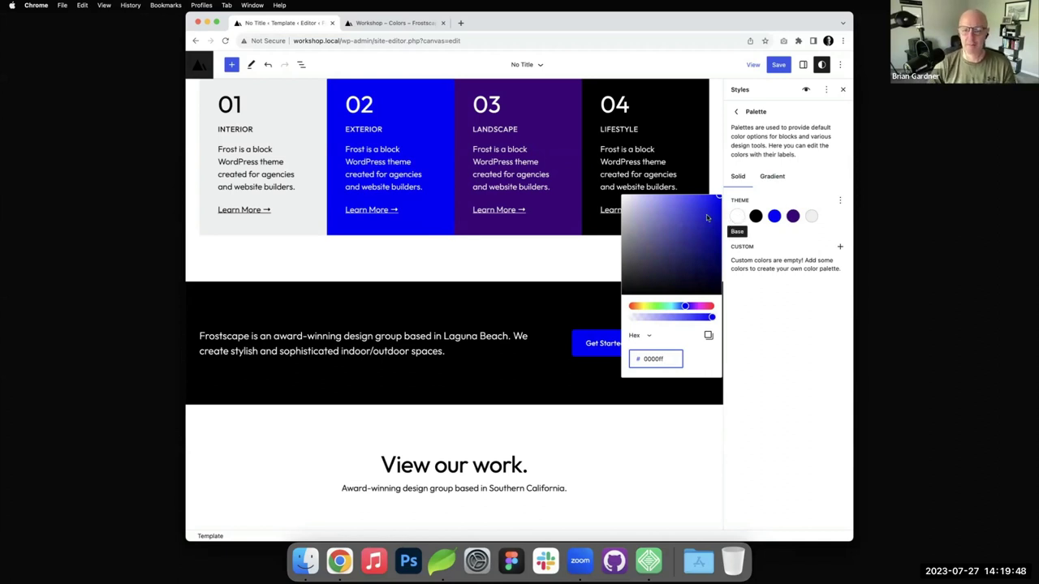
{"action": "left_click", "coordinate": [778, 64]}
{"action": "left_click", "coordinate": [779, 64]}
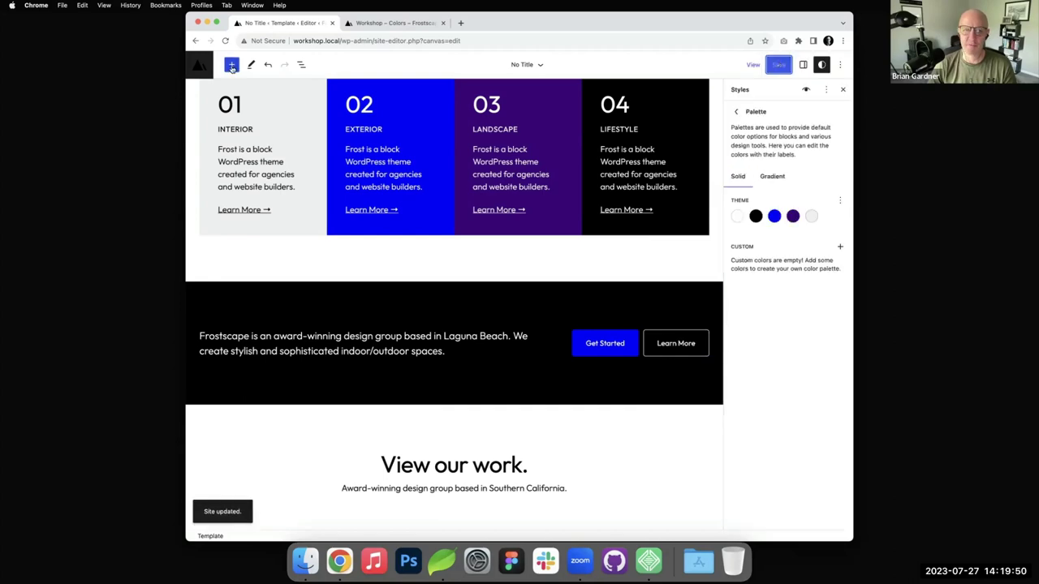
- Leave the Site Editor, open Sample Page for editing, and check the theme colors offered for the first paragraph's text
{"action": "left_click", "coordinate": [199, 65]}
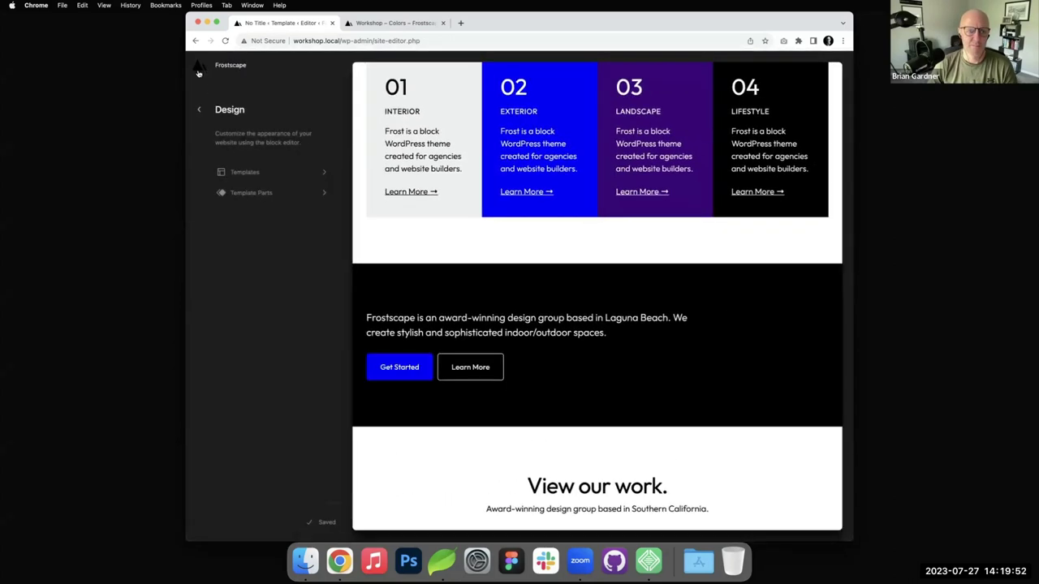
{"action": "left_click", "coordinate": [200, 174]}
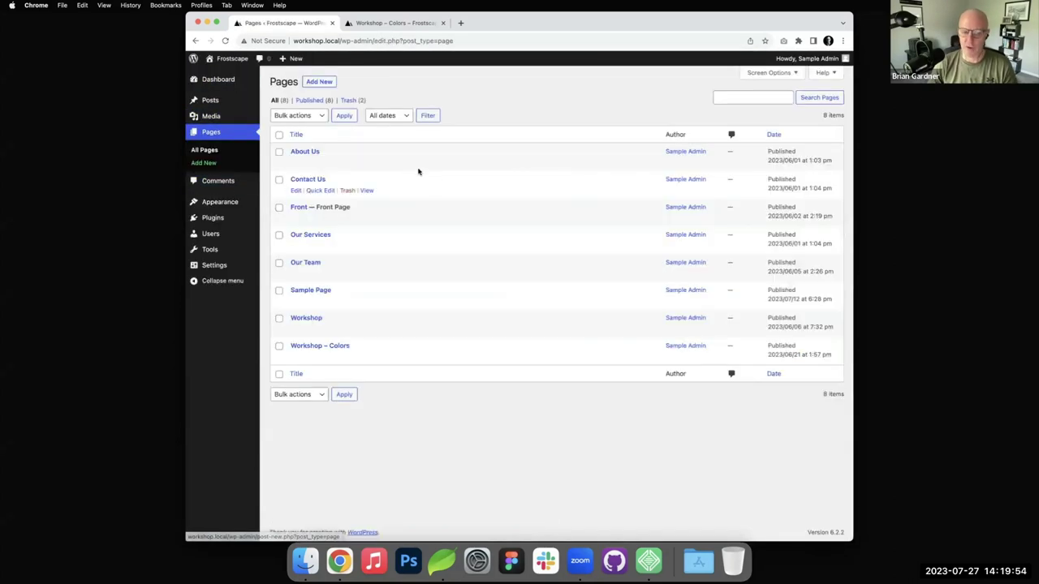
{"action": "left_click", "coordinate": [321, 295]}
{"action": "scroll", "coordinate": [498, 299], "scroll_direction": "down", "scroll_amount": 3}
{"action": "left_click", "coordinate": [498, 298]}
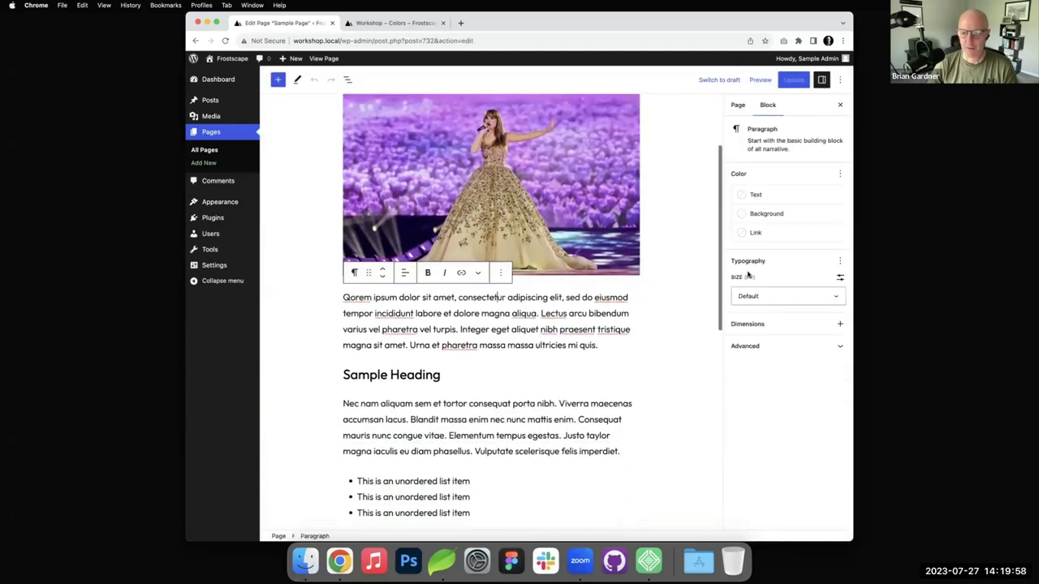
{"action": "left_click", "coordinate": [755, 195]}
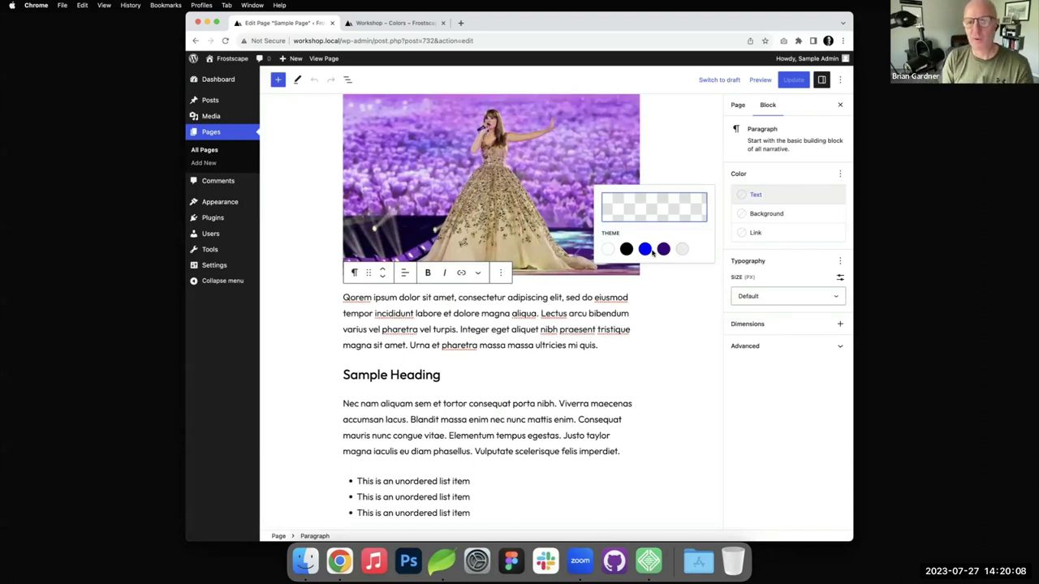
- Return to the global color palette in the Site Editor and reset the theme colors to their defaults
{"action": "mouse_move", "coordinate": [221, 202]}
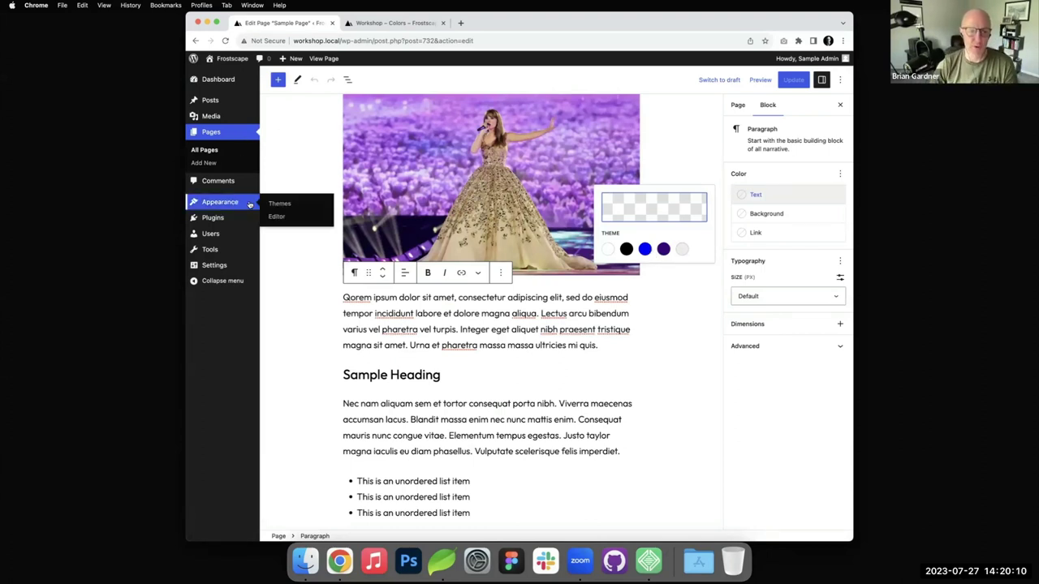
{"action": "left_click", "coordinate": [276, 215]}
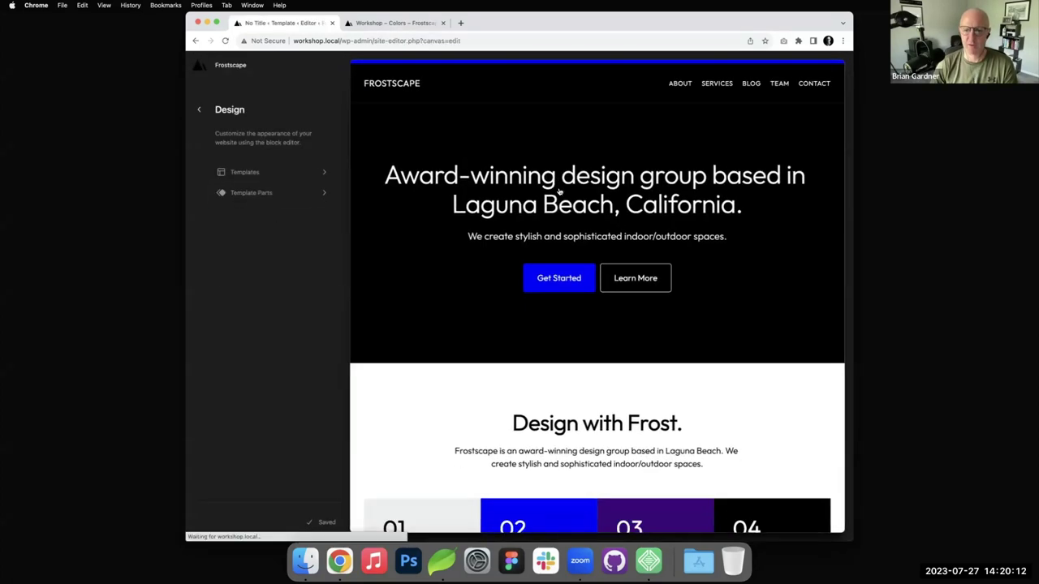
{"action": "left_click", "coordinate": [769, 109]}
{"action": "left_click", "coordinate": [821, 63]}
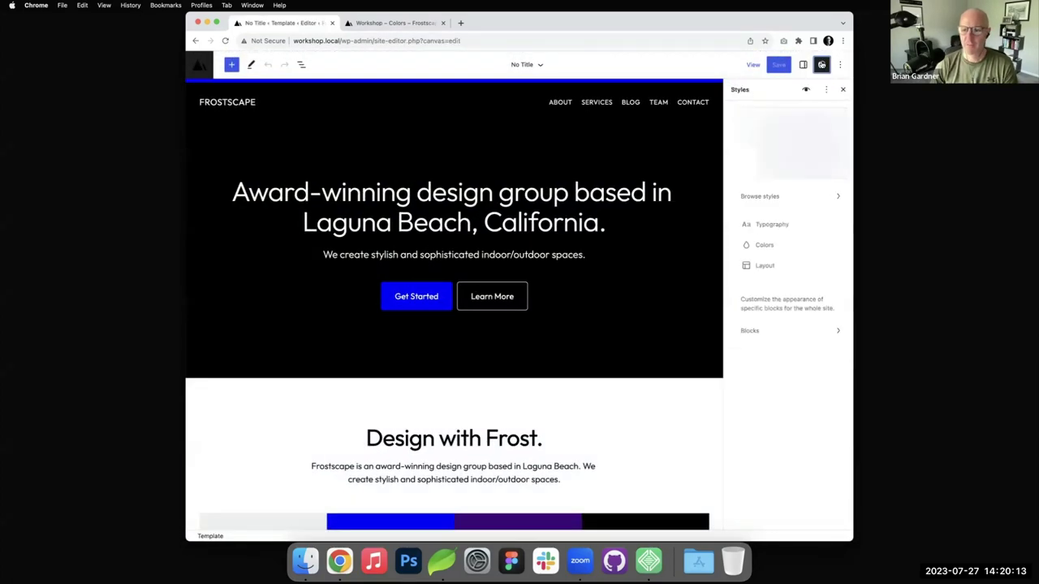
{"action": "left_click", "coordinate": [779, 243]}
{"action": "left_click", "coordinate": [784, 174]}
{"action": "left_click", "coordinate": [840, 200]}
{"action": "left_click", "coordinate": [821, 241]}
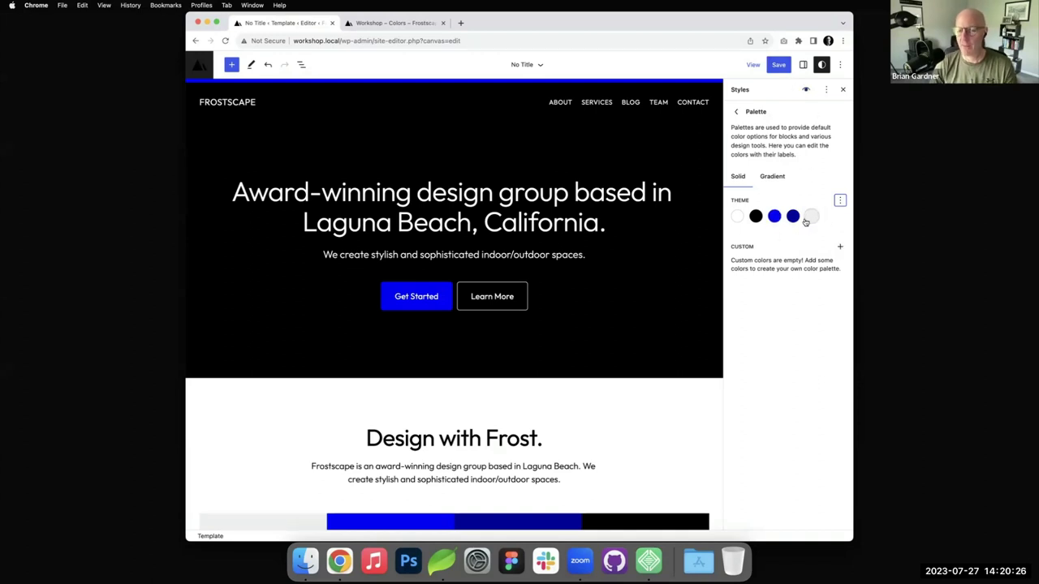
- Add a custom palette color with hex value 992C2C and name it Red
{"action": "left_click", "coordinate": [840, 247]}
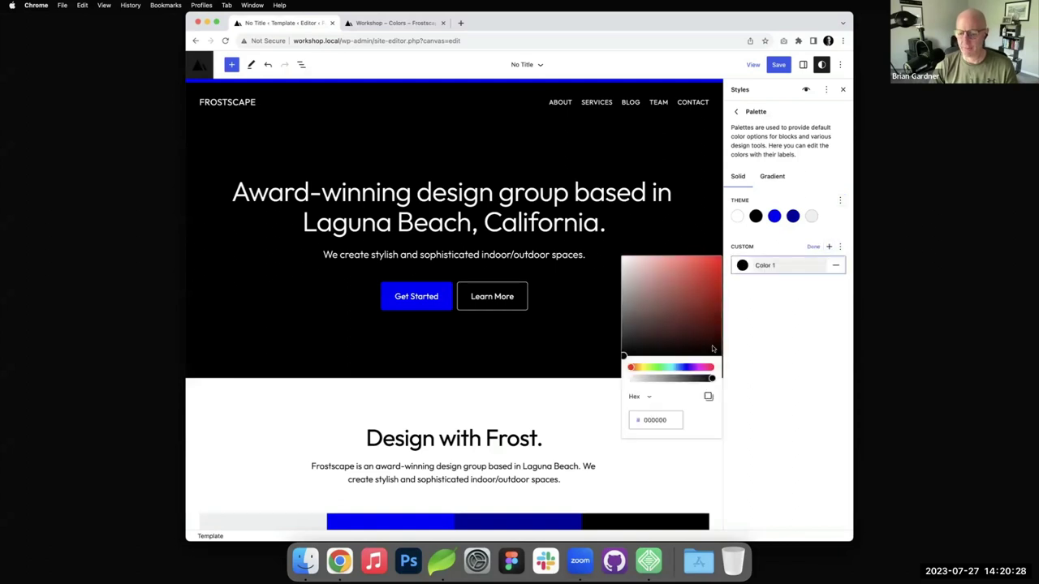
{"action": "left_click", "coordinate": [691, 296]}
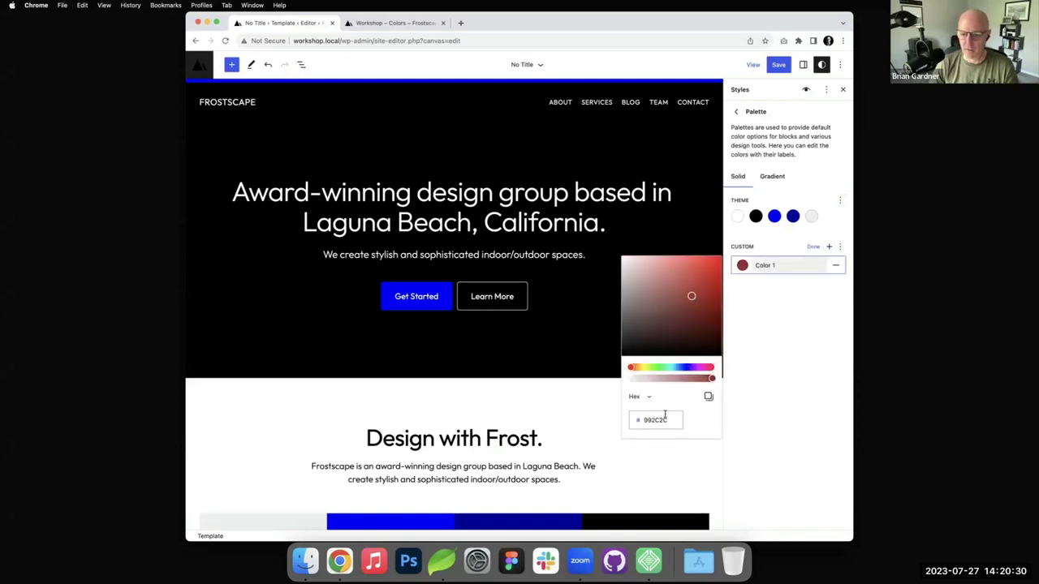
{"action": "left_click_drag", "start_coordinate": [777, 265], "coordinate": [748, 266]}
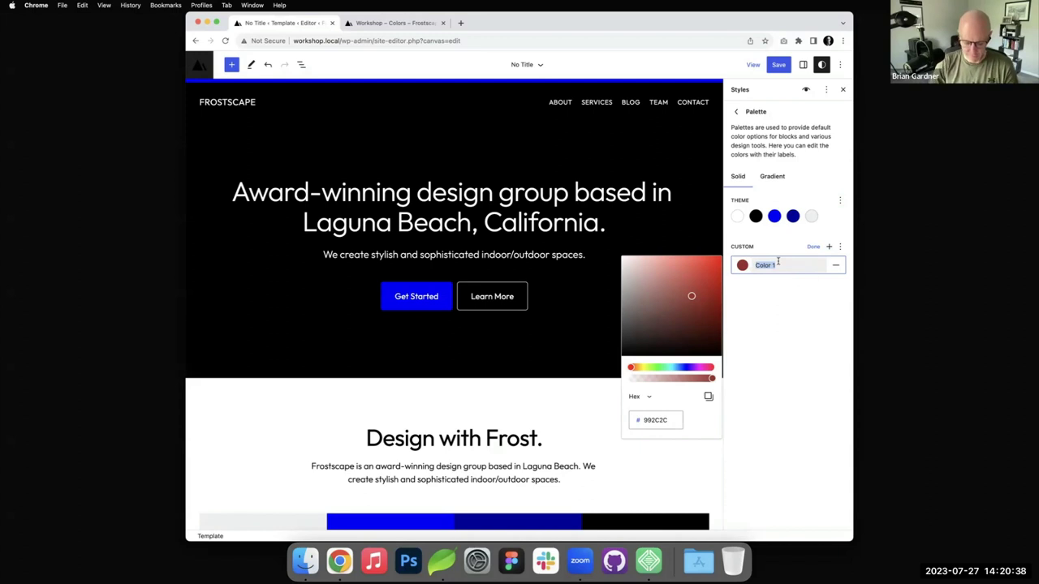
{"action": "type", "text": "Red"}
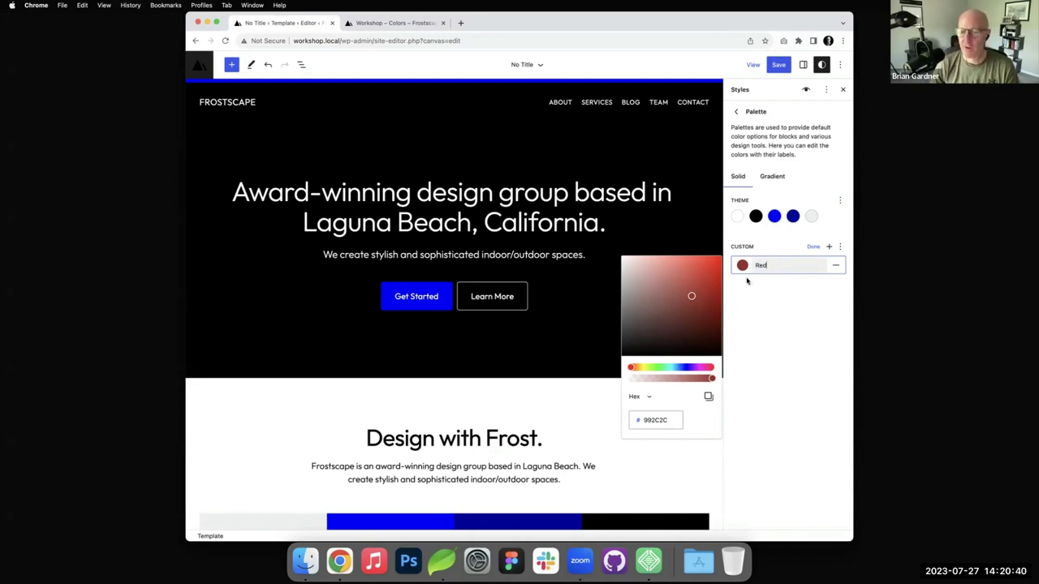
- Add a second custom palette color in a medium teal shade, name it Teal, and save the custom styles
{"action": "left_click", "coordinate": [829, 246]}
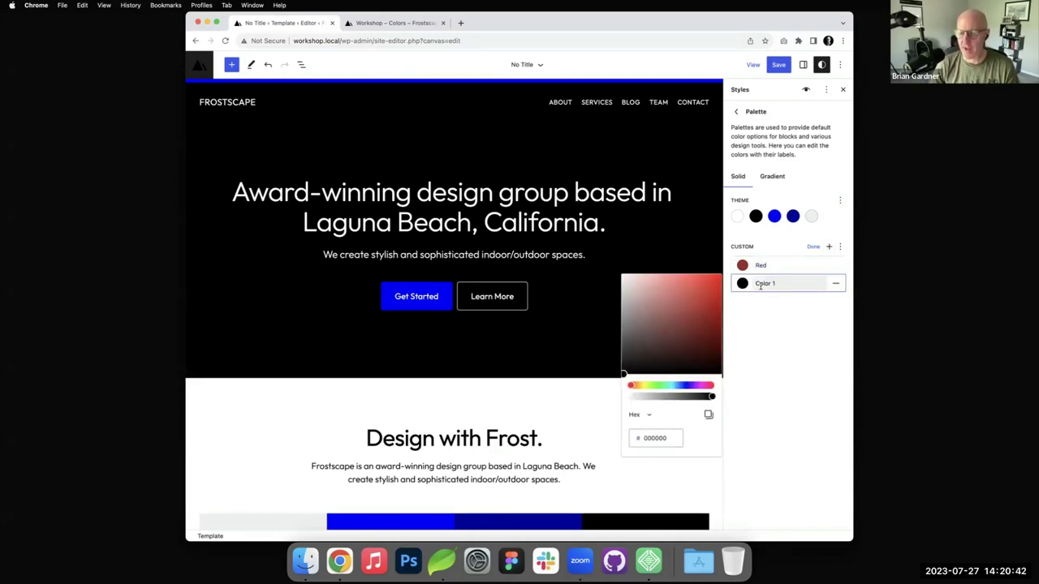
{"action": "left_click", "coordinate": [672, 385]}
{"action": "left_click", "coordinate": [674, 341]}
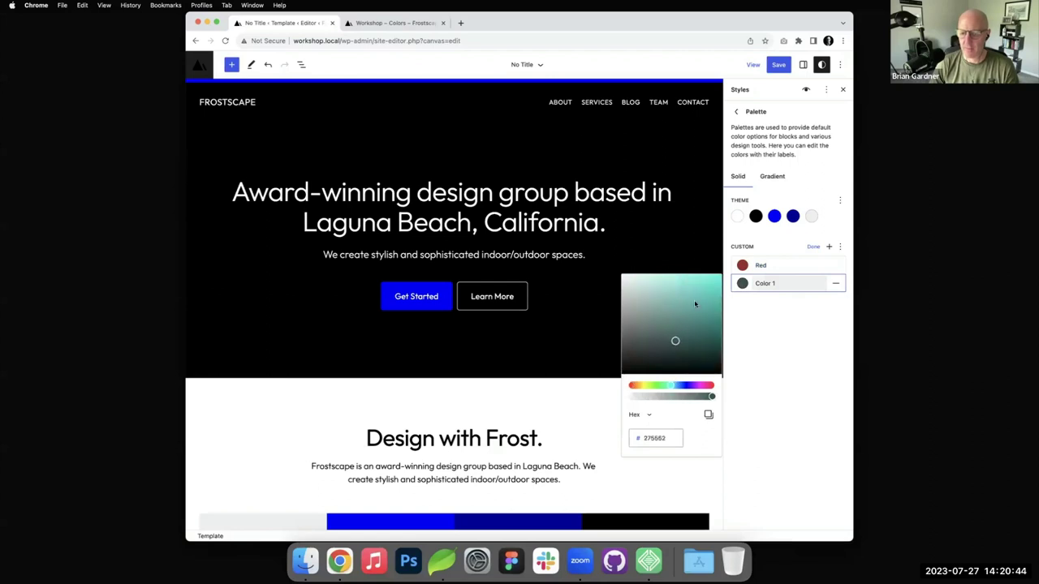
{"action": "left_click", "coordinate": [694, 301]}
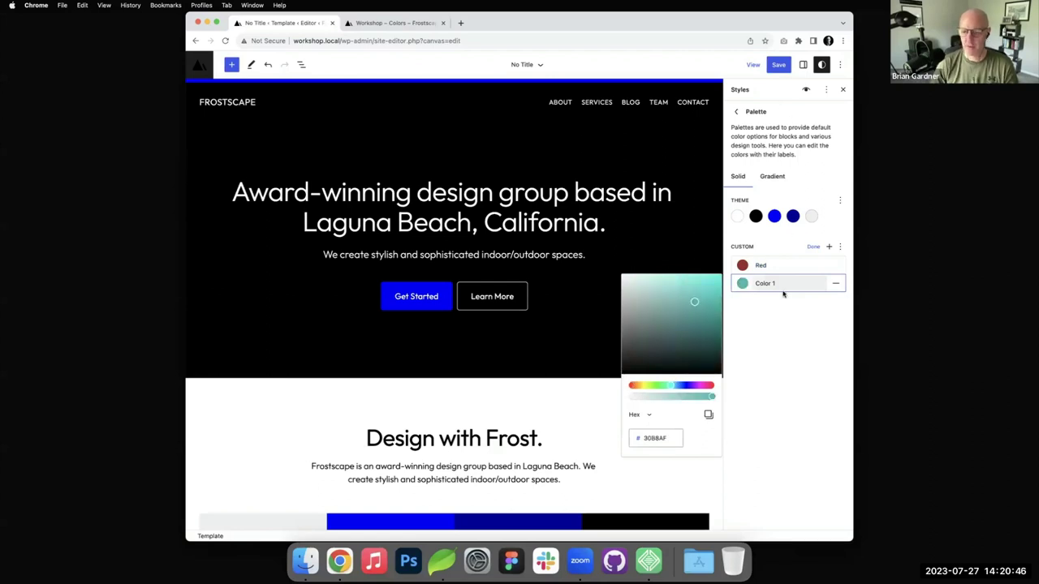
{"action": "left_click_drag", "start_coordinate": [782, 292], "coordinate": [754, 283]}
{"action": "type", "text": "Teal"}
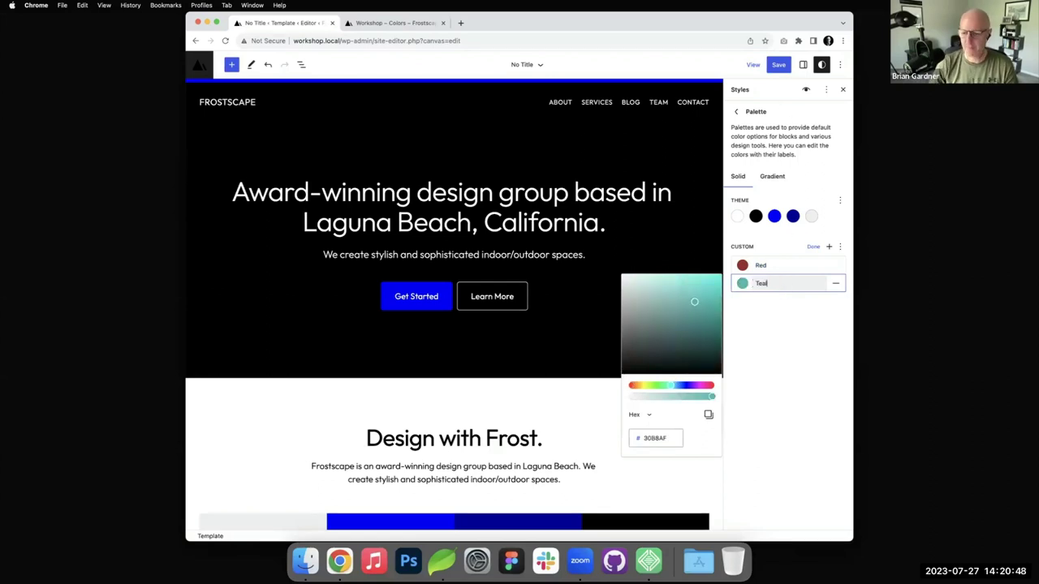
{"action": "left_click", "coordinate": [773, 70]}
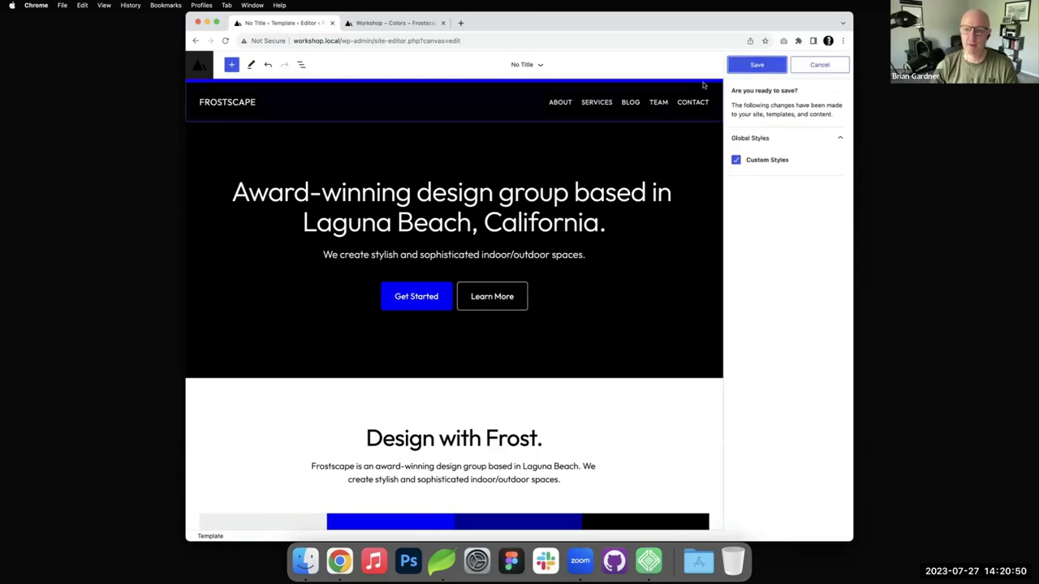
{"action": "left_click", "coordinate": [743, 68]}
- Reopen Sample Page, inspect the theme and custom colors offered for the first paragraph's text, and dismiss the autosave notice
{"action": "left_click", "coordinate": [198, 71]}
{"action": "left_click", "coordinate": [198, 71]}
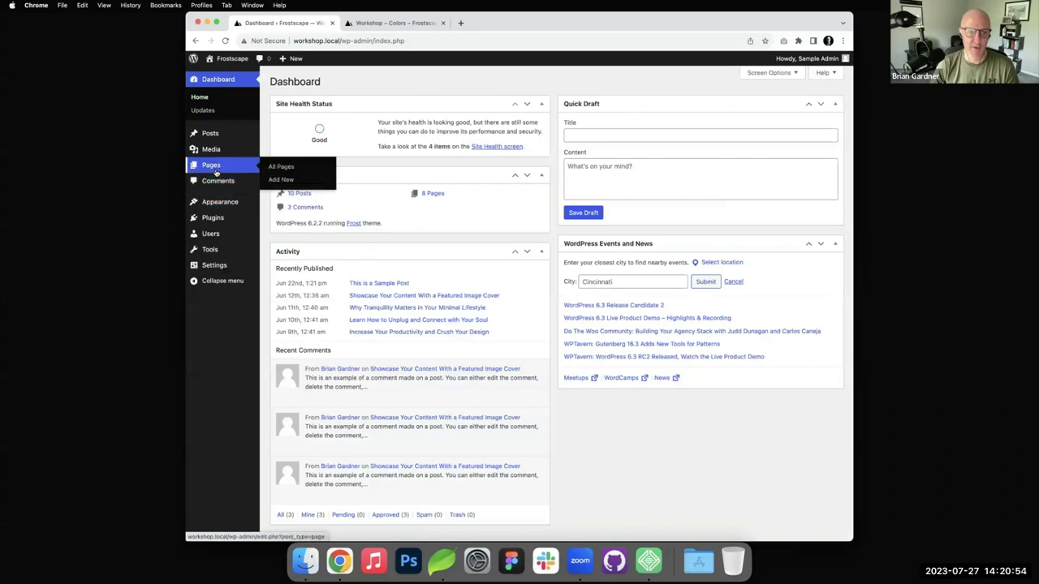
{"action": "left_click", "coordinate": [213, 167]}
{"action": "left_click", "coordinate": [328, 290]}
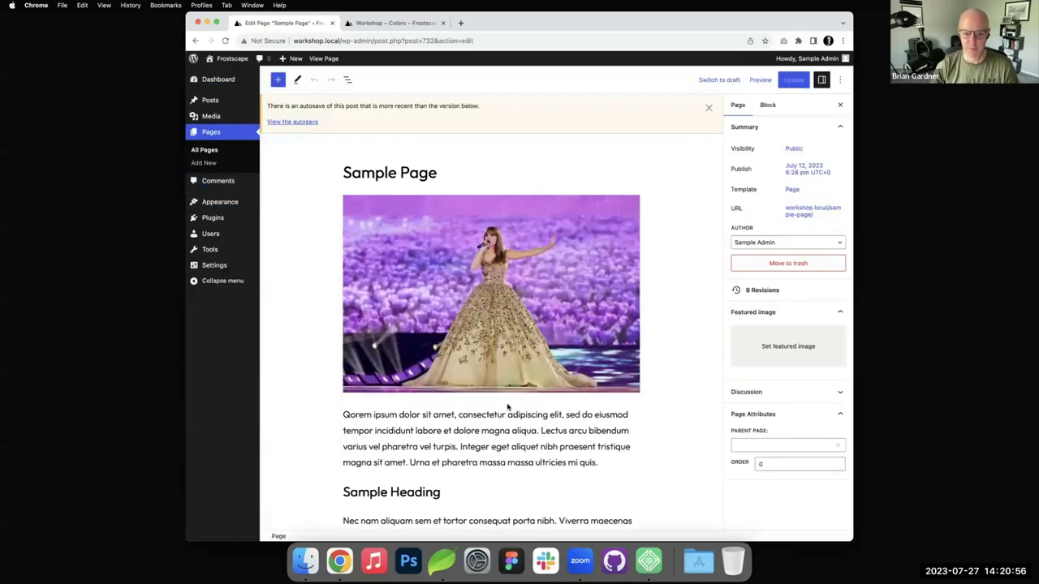
{"action": "left_click", "coordinate": [500, 428]}
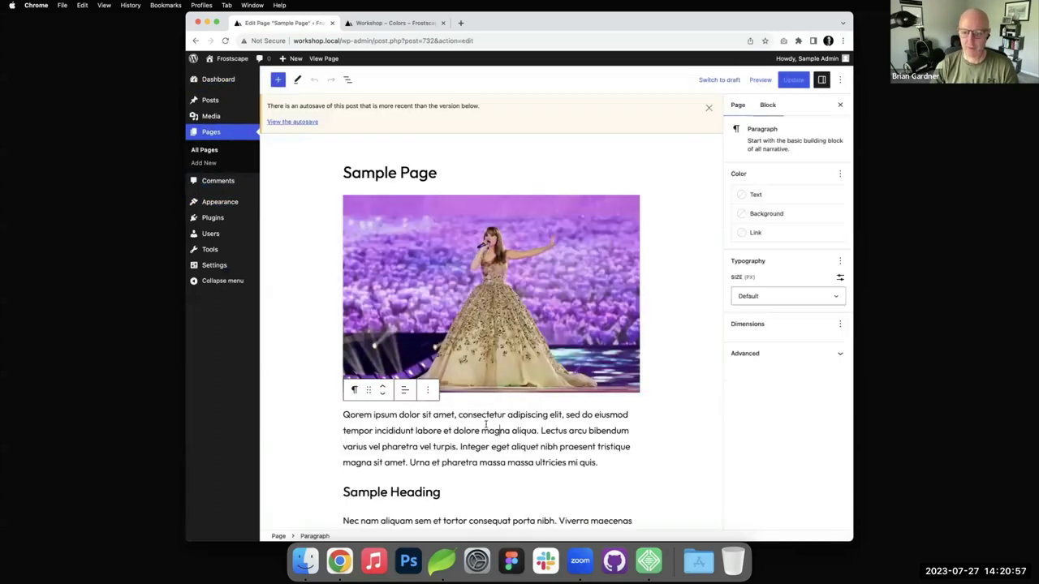
{"action": "left_click", "coordinate": [778, 200]}
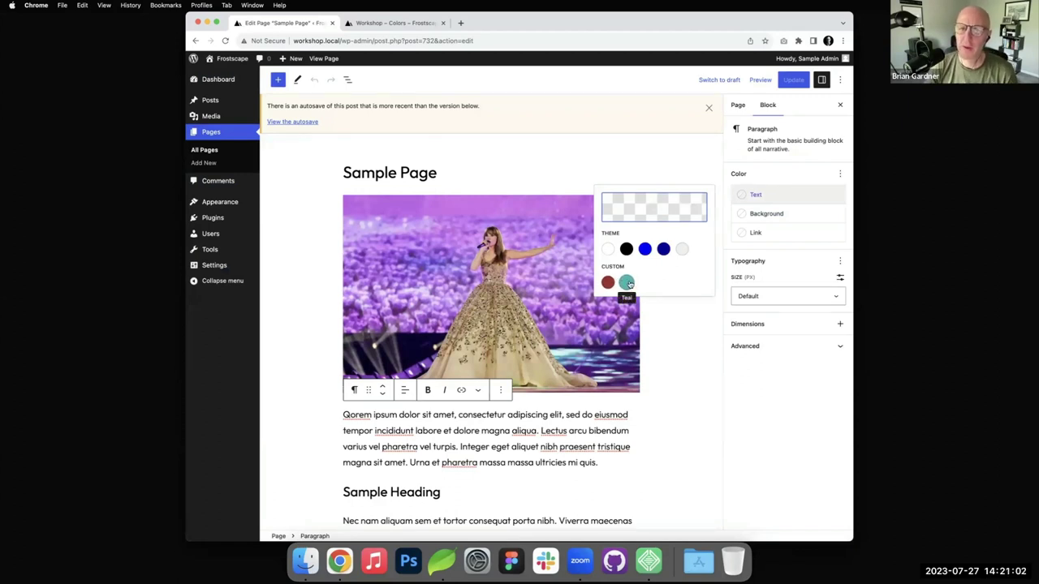
{"action": "left_click", "coordinate": [708, 107]}
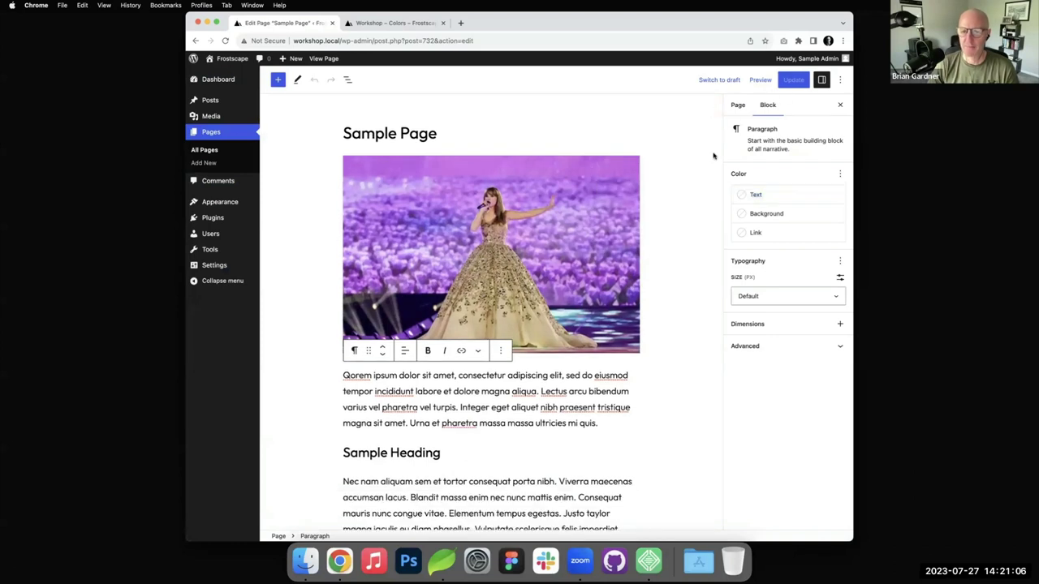
- Return to the Workshop – Colors presentation and advance it to the Gradients theme.json slide
{"action": "left_click", "coordinate": [406, 24]}
{"action": "left_click", "coordinate": [529, 517]}
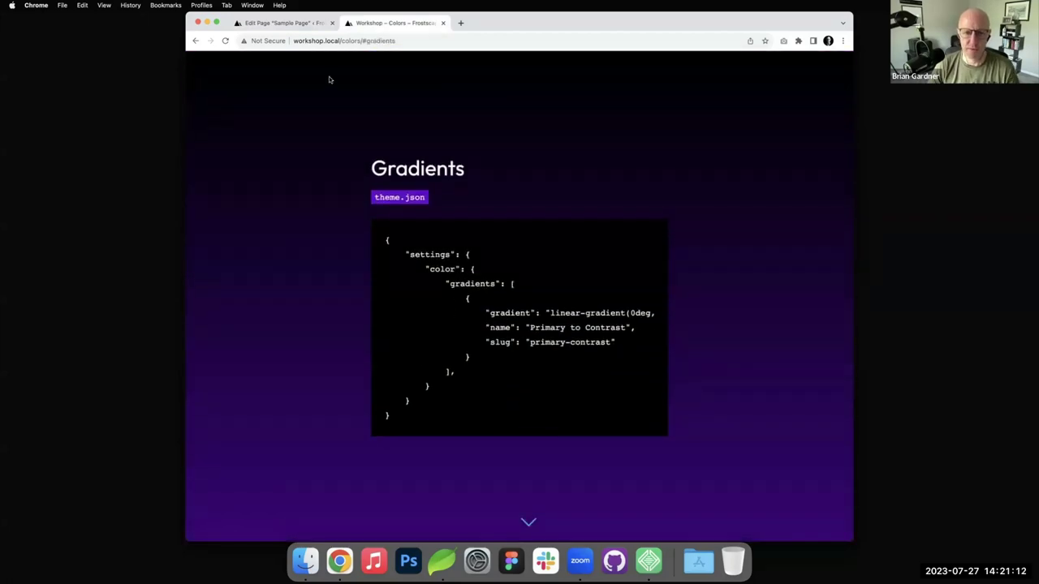
- Reopen the Site Editor's global color palette and remove all custom colors
{"action": "left_click", "coordinate": [283, 22]}
{"action": "left_click", "coordinate": [277, 216]}
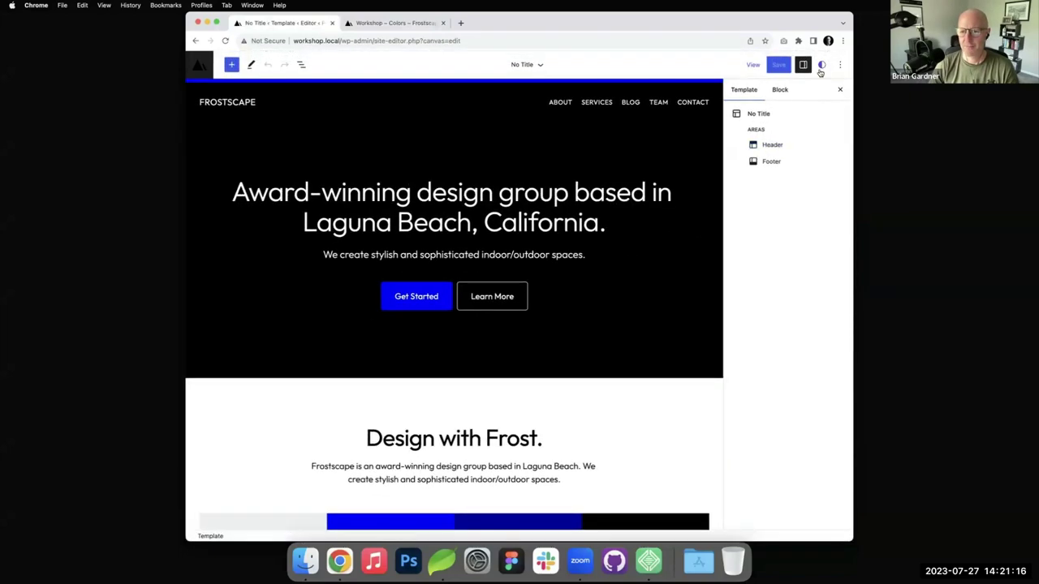
{"action": "left_click", "coordinate": [821, 64]}
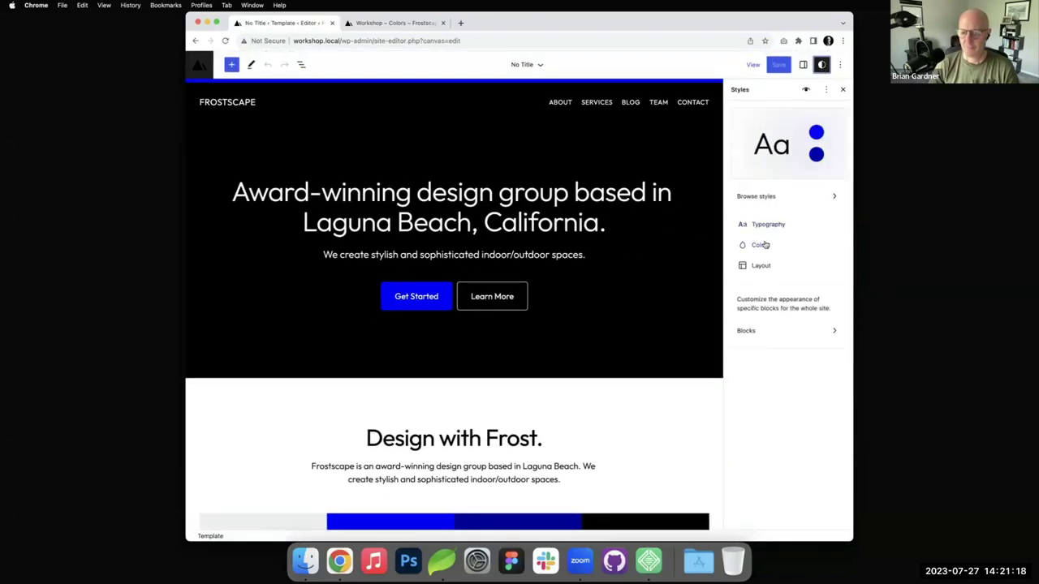
{"action": "left_click", "coordinate": [794, 200]}
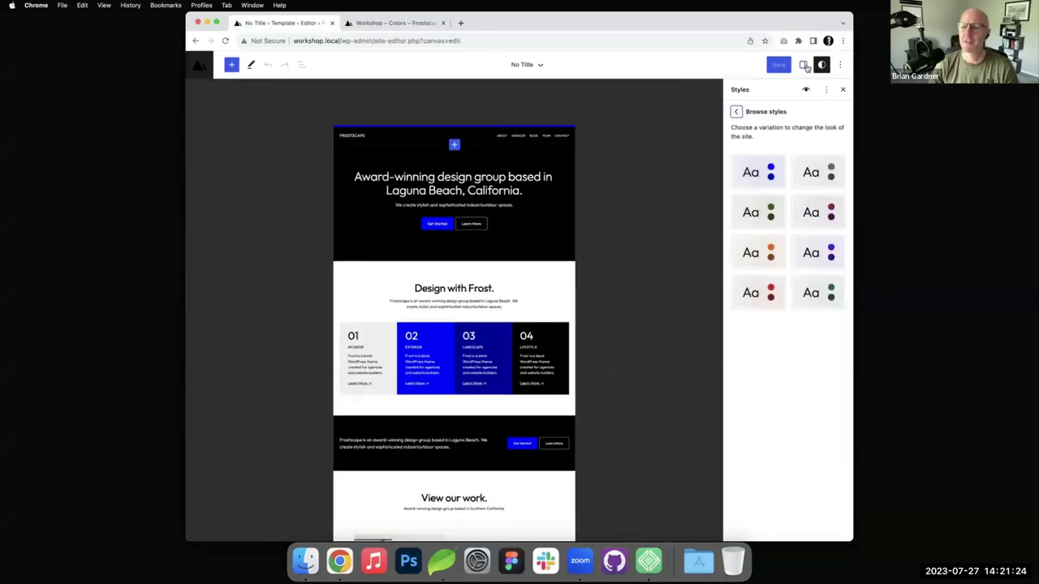
{"action": "left_click", "coordinate": [736, 111]}
{"action": "left_click", "coordinate": [773, 248]}
{"action": "left_click", "coordinate": [829, 177]}
{"action": "left_click", "coordinate": [839, 246]}
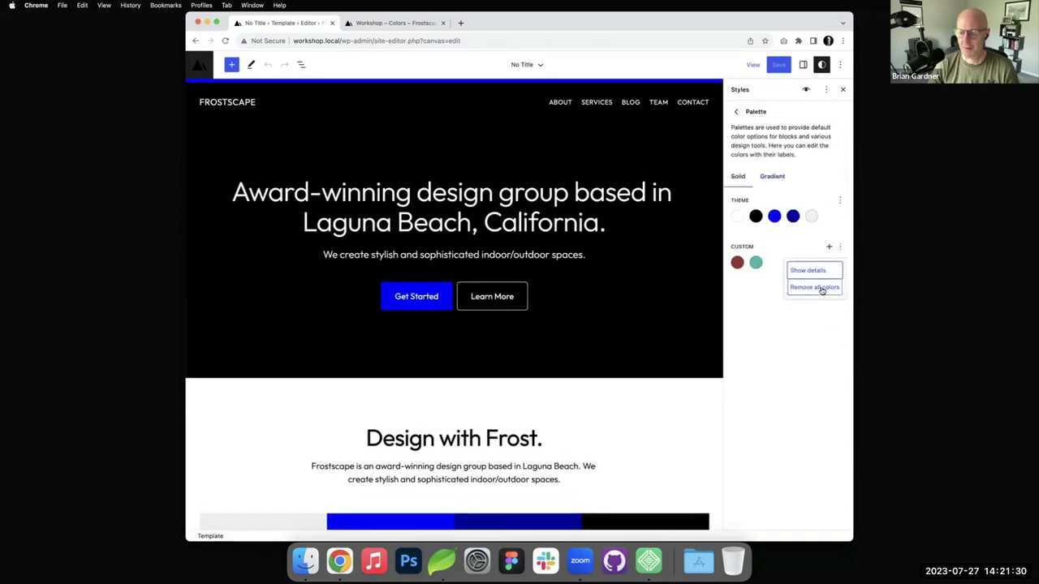
{"action": "left_click", "coordinate": [824, 284]}
{"action": "left_click", "coordinate": [839, 200]}
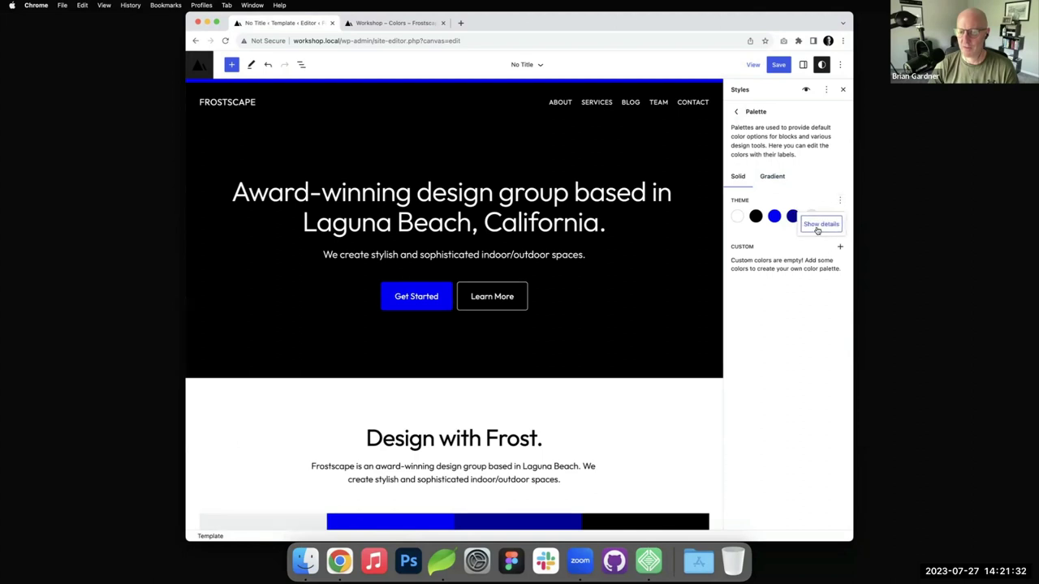
{"action": "left_click", "coordinate": [818, 227]}
- Apply the Teal style variation to the site and save the change
{"action": "left_click", "coordinate": [736, 111]}
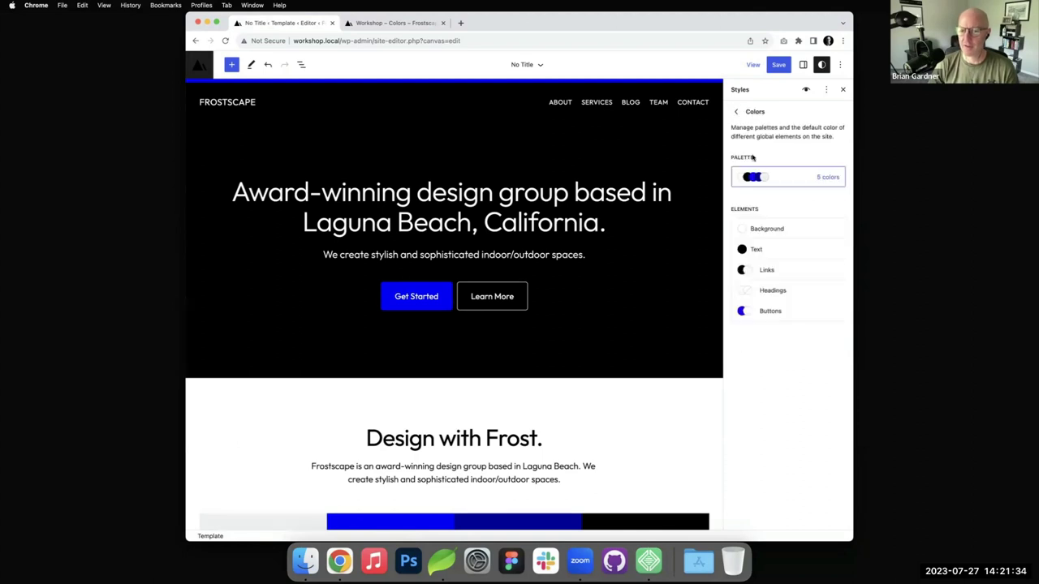
{"action": "left_click", "coordinate": [736, 111]}
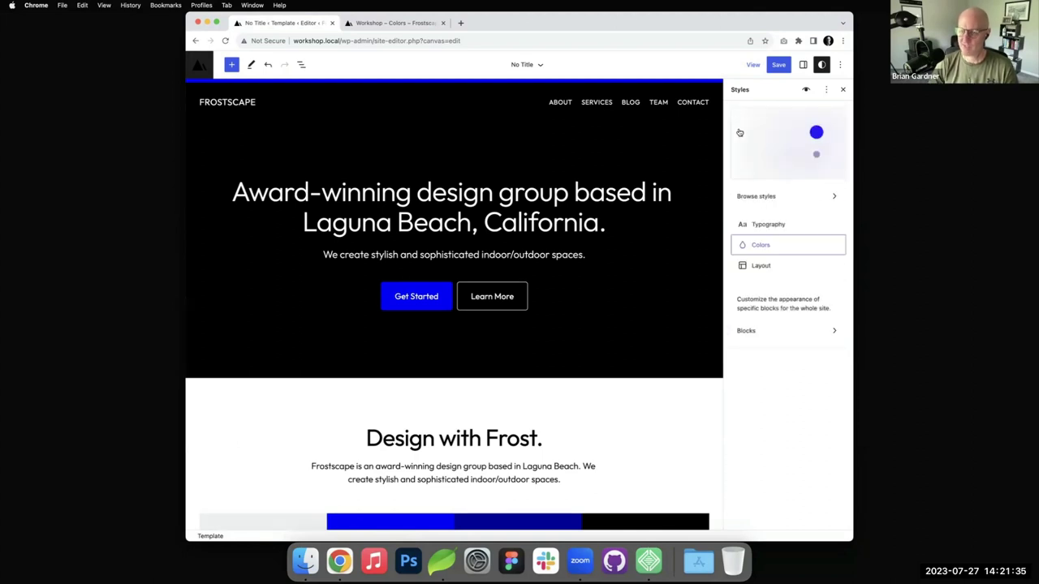
{"action": "left_click", "coordinate": [775, 197]}
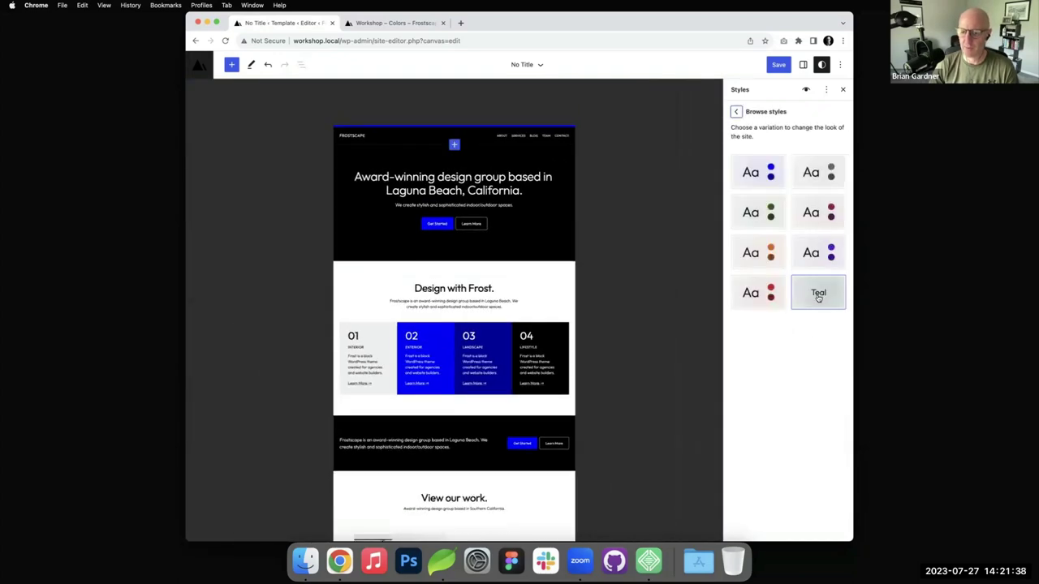
{"action": "left_click", "coordinate": [808, 281]}
{"action": "left_click", "coordinate": [778, 64]}
{"action": "left_click", "coordinate": [767, 65]}
- Examine the theme.json gradient example on the presentation's Gradients slide, including the full gradient value, name and slug
{"action": "left_click", "coordinate": [392, 23]}
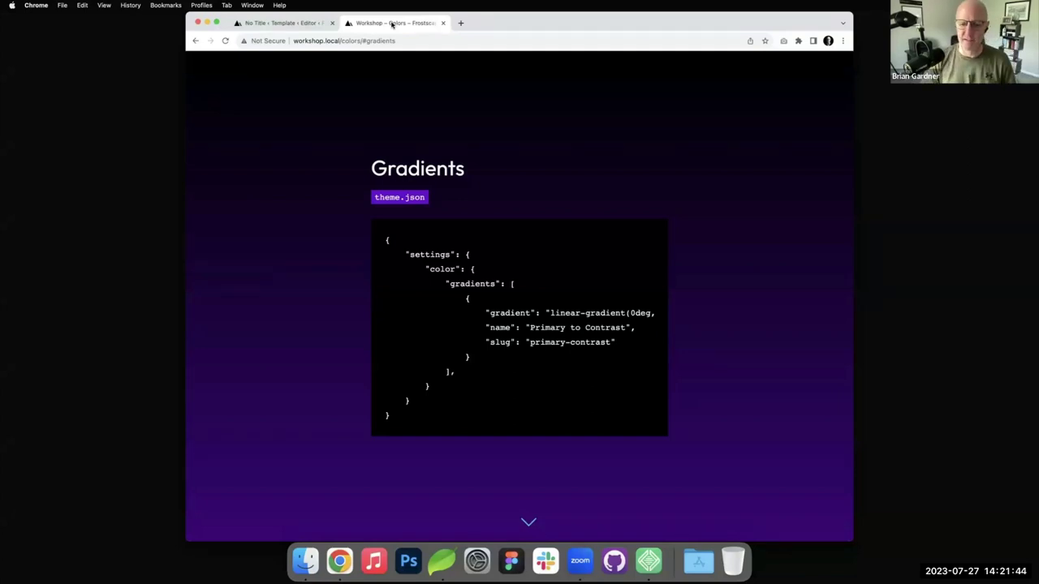
{"action": "scroll", "coordinate": [439, 258], "scroll_direction": "down", "scroll_amount": 1}
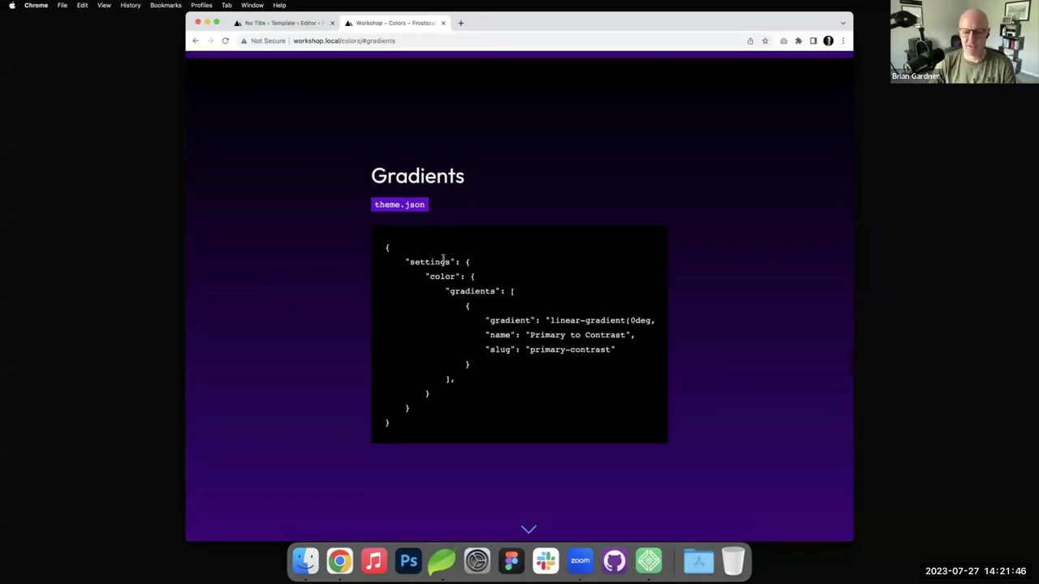
{"action": "scroll", "coordinate": [441, 258], "scroll_direction": "down", "scroll_amount": 1}
{"action": "scroll", "coordinate": [480, 287], "scroll_direction": "right", "scroll_amount": 3}
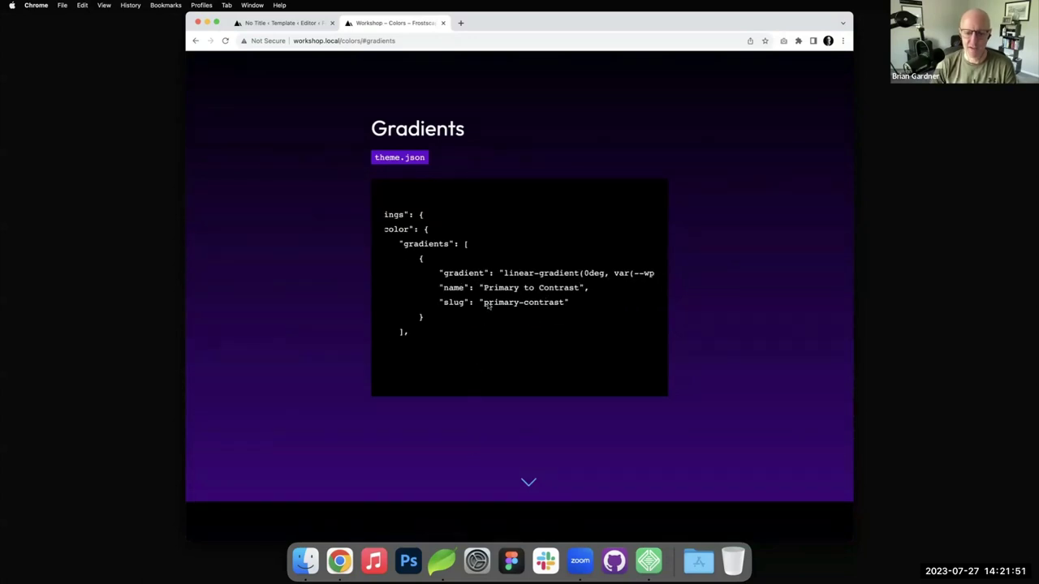
{"action": "scroll", "coordinate": [513, 298], "scroll_direction": "right", "scroll_amount": 2}
{"action": "scroll", "coordinate": [513, 298], "scroll_direction": "right", "scroll_amount": 2}
{"action": "scroll", "coordinate": [513, 298], "scroll_direction": "left", "scroll_amount": 4}
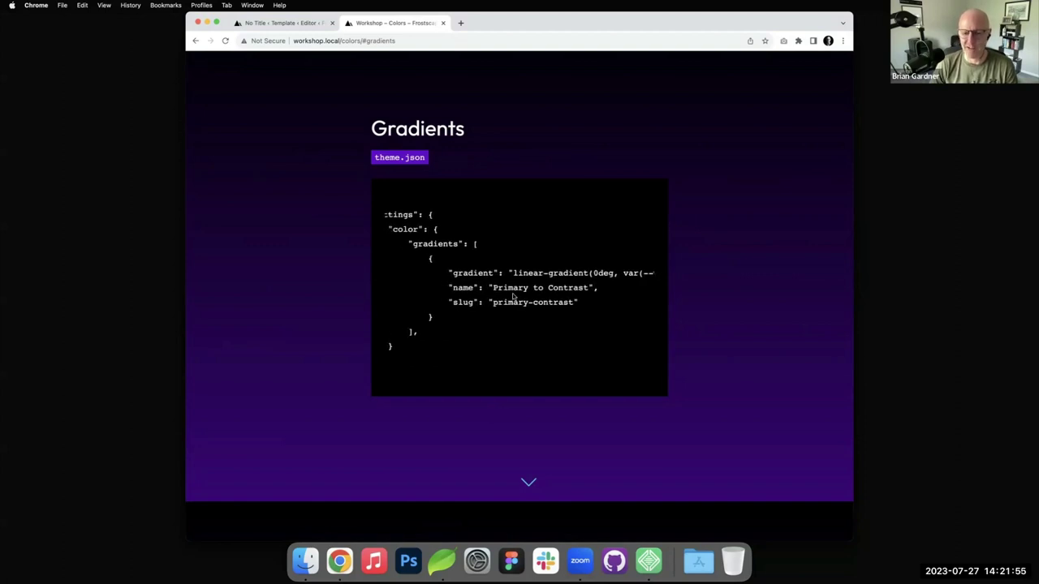
{"action": "scroll", "coordinate": [513, 298], "scroll_direction": "right", "scroll_amount": 1}
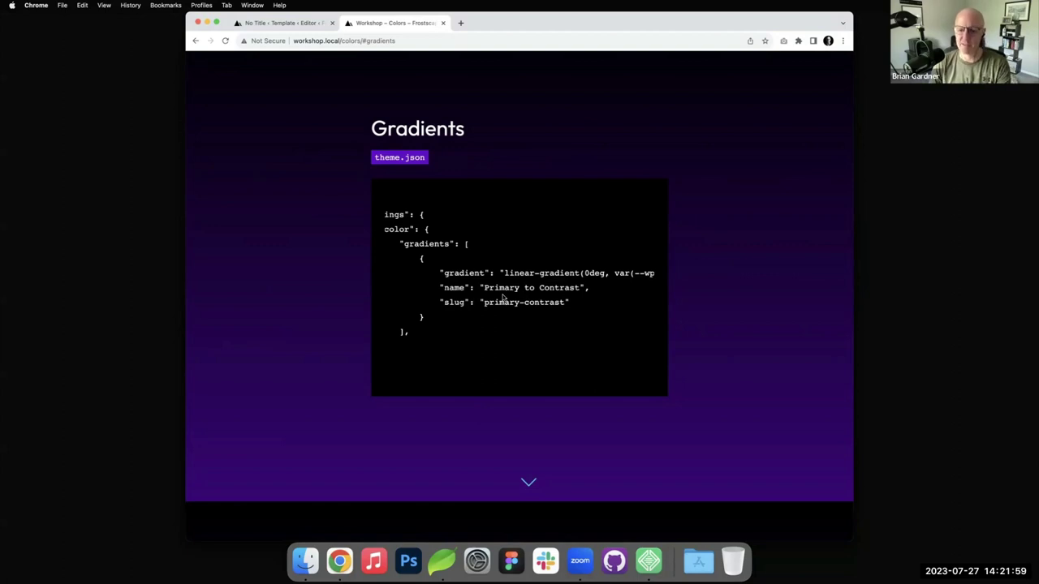
{"action": "scroll", "coordinate": [517, 291], "scroll_direction": "right", "scroll_amount": 1}
{"action": "scroll", "coordinate": [607, 302], "scroll_direction": "up", "scroll_amount": 1}
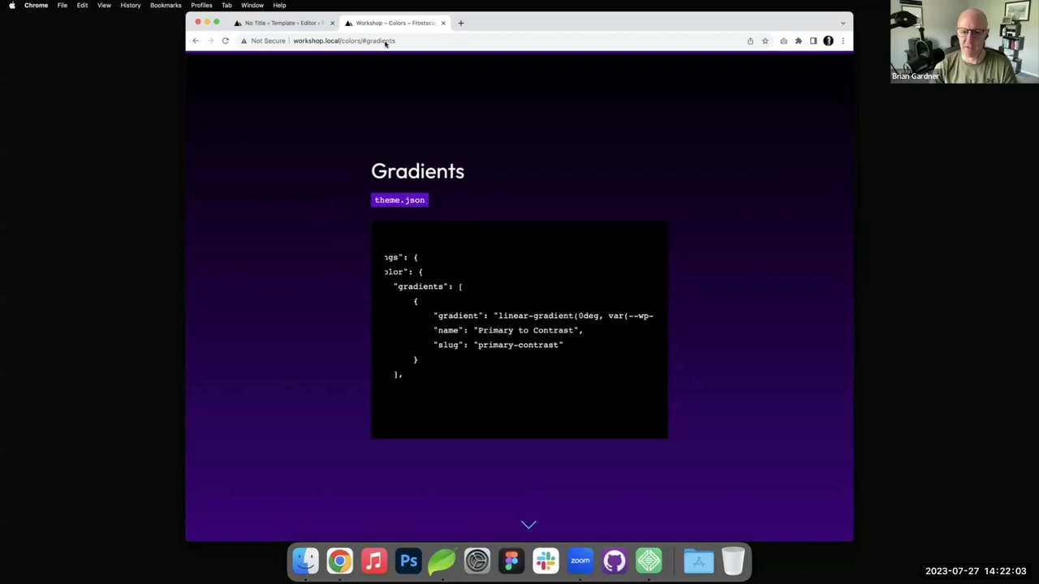
- Leave the Site Editor and open Sample Page for editing from the site's list of pages
{"action": "left_click", "coordinate": [299, 28]}
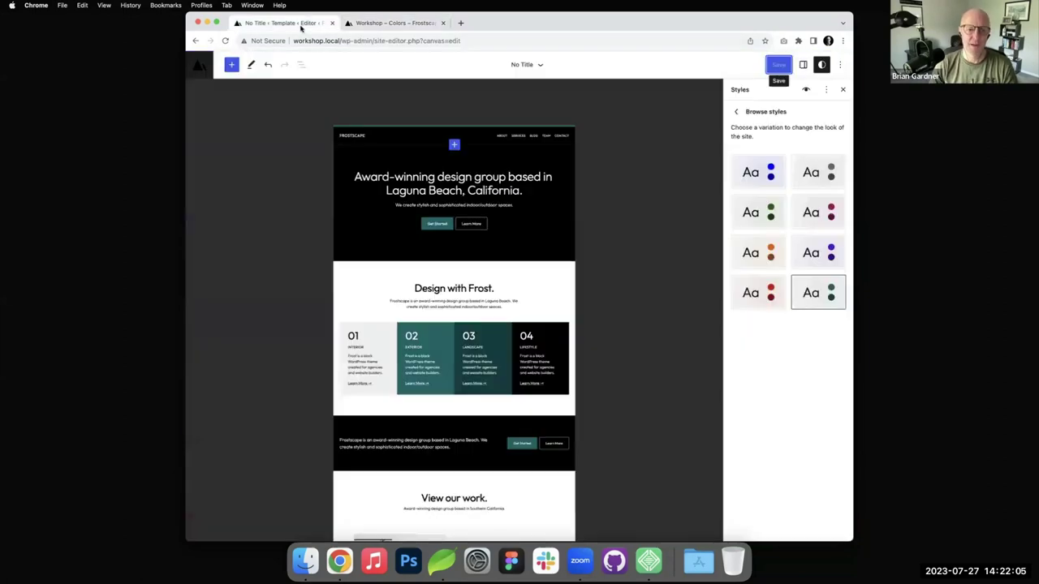
{"action": "left_click", "coordinate": [199, 67]}
{"action": "left_click", "coordinate": [198, 68]}
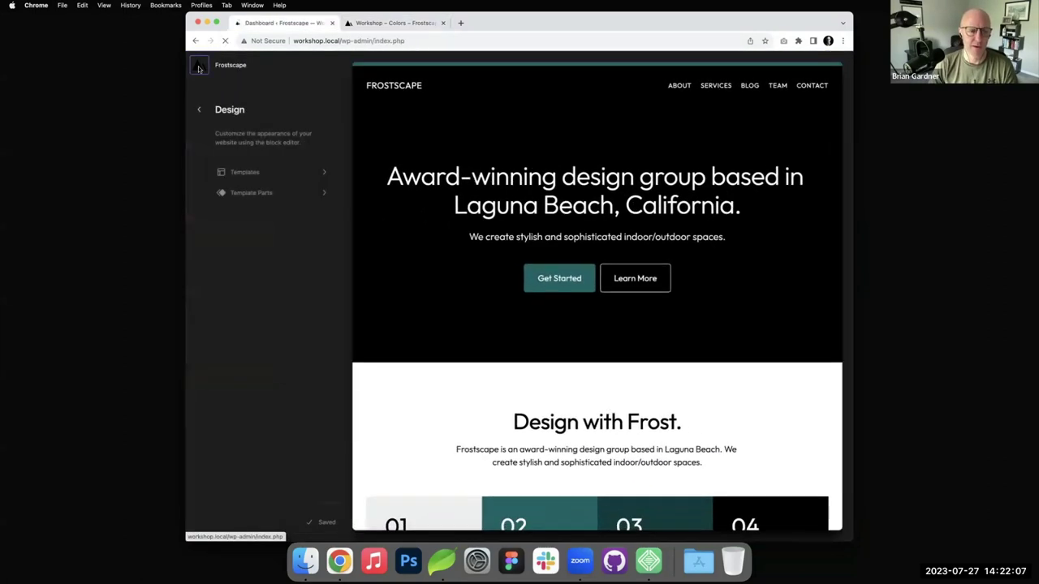
{"action": "left_click", "coordinate": [280, 167]}
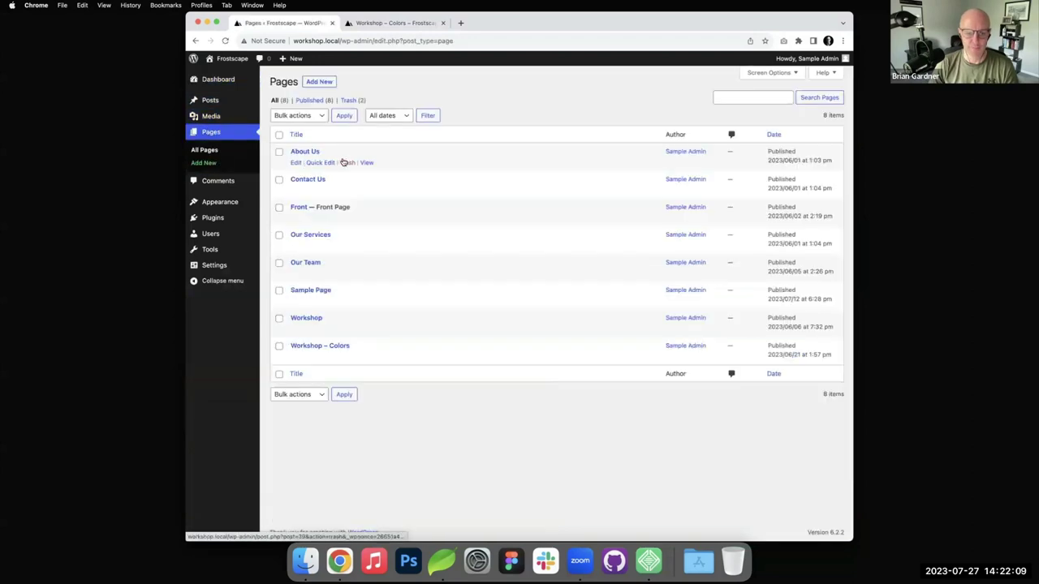
{"action": "left_click", "coordinate": [316, 289]}
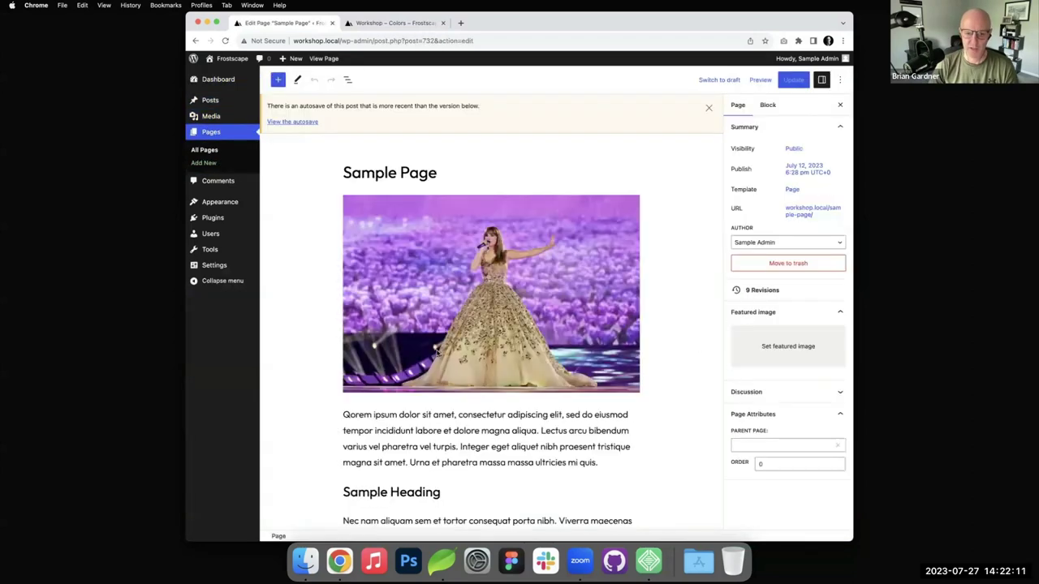
- Give Sample Page's first paragraph the theme gradient as background and set its text color to Base
{"action": "scroll", "coordinate": [454, 341], "scroll_direction": "down", "scroll_amount": 3}
{"action": "left_click", "coordinate": [479, 298]}
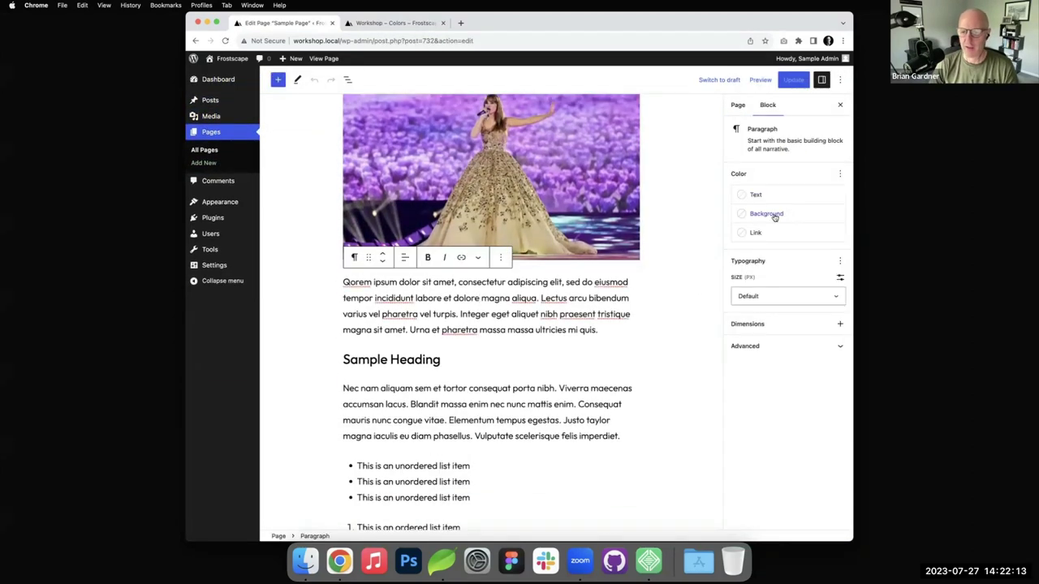
{"action": "left_click", "coordinate": [773, 215]}
{"action": "left_click", "coordinate": [642, 216]}
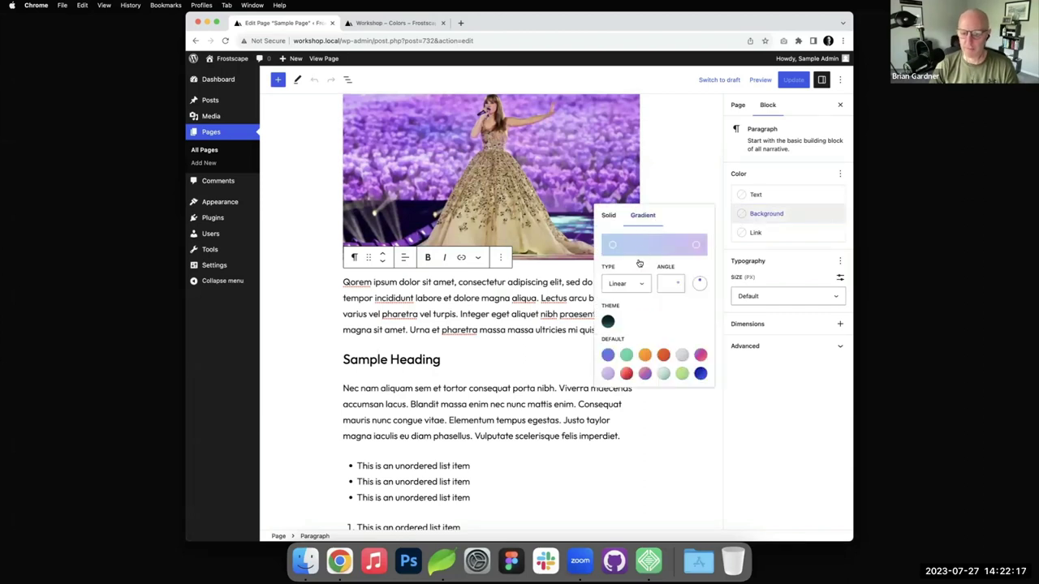
{"action": "left_click", "coordinate": [608, 322]}
{"action": "left_click", "coordinate": [512, 311]}
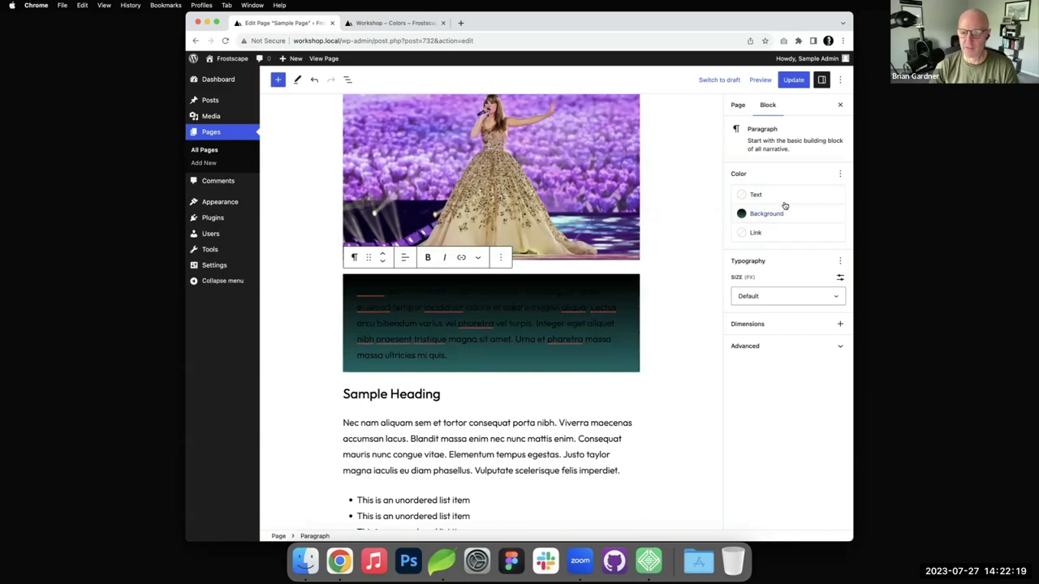
{"action": "left_click", "coordinate": [770, 195]}
{"action": "left_click", "coordinate": [608, 250]}
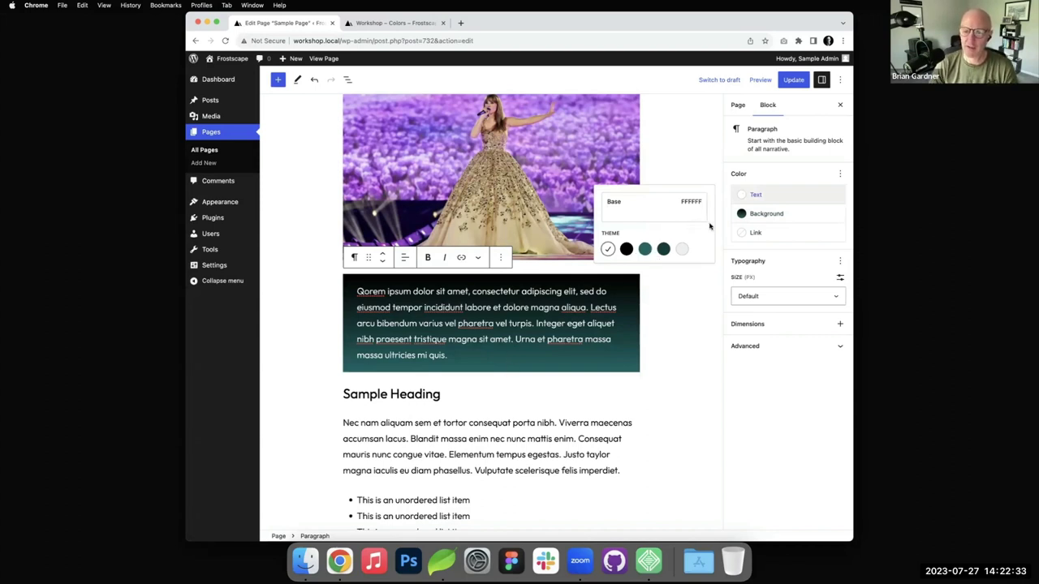
- Review the paragraph's gradient options, then switch to theme.json in Coda and examine the Primary to Contrast gradient definition
{"action": "left_click", "coordinate": [768, 214]}
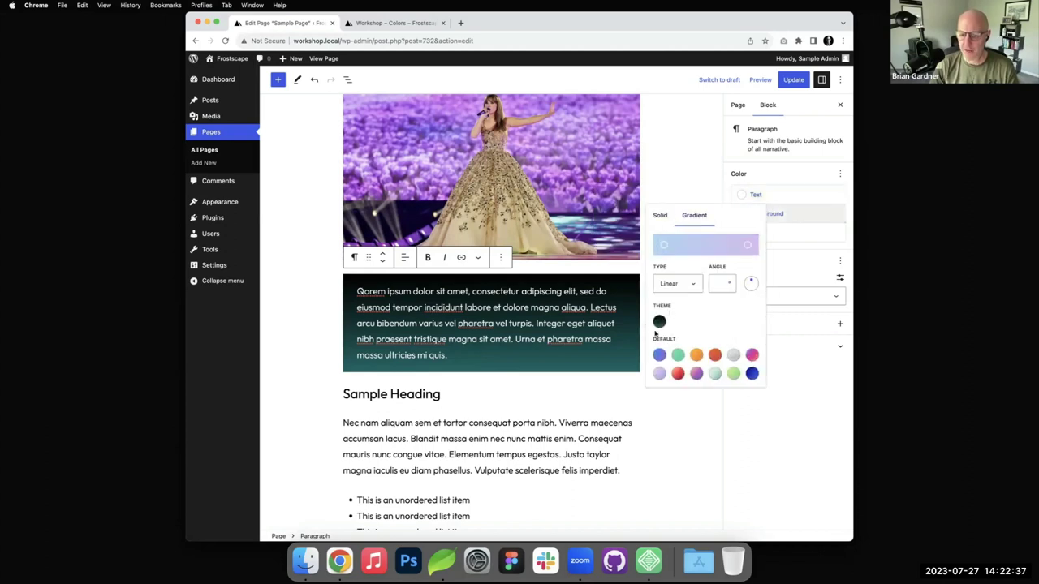
{"action": "left_click", "coordinate": [453, 556]}
{"action": "scroll", "coordinate": [296, 302], "scroll_direction": "down", "scroll_amount": 8}
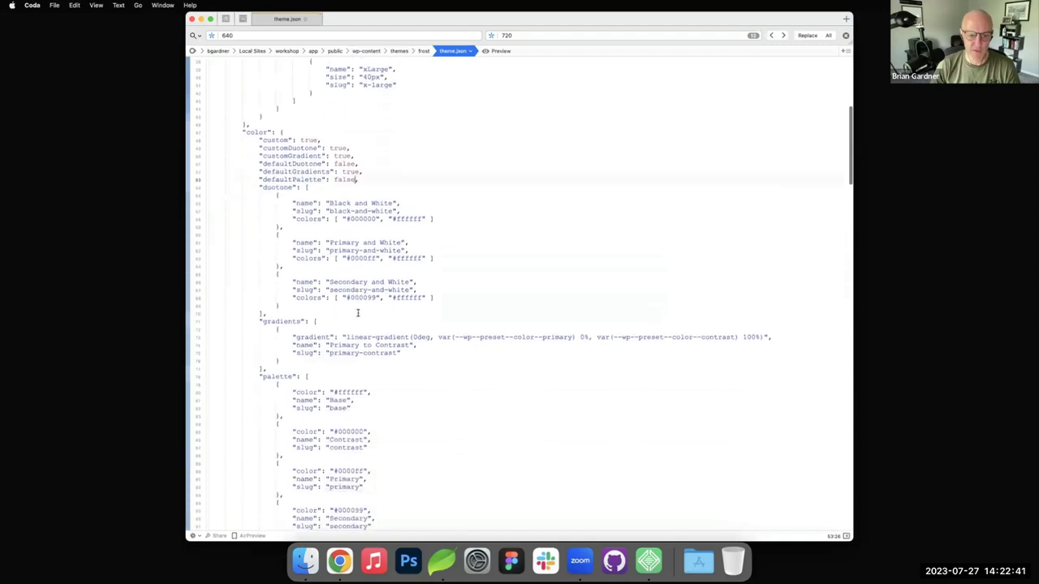
{"action": "left_click_drag", "start_coordinate": [296, 310], "coordinate": [198, 267]}
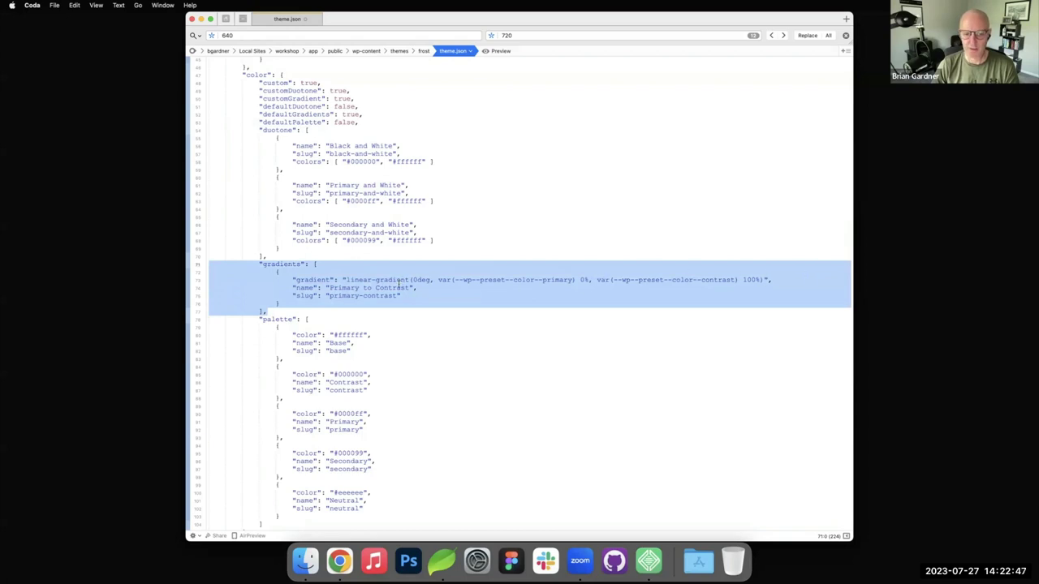
{"action": "left_click", "coordinate": [353, 280]}
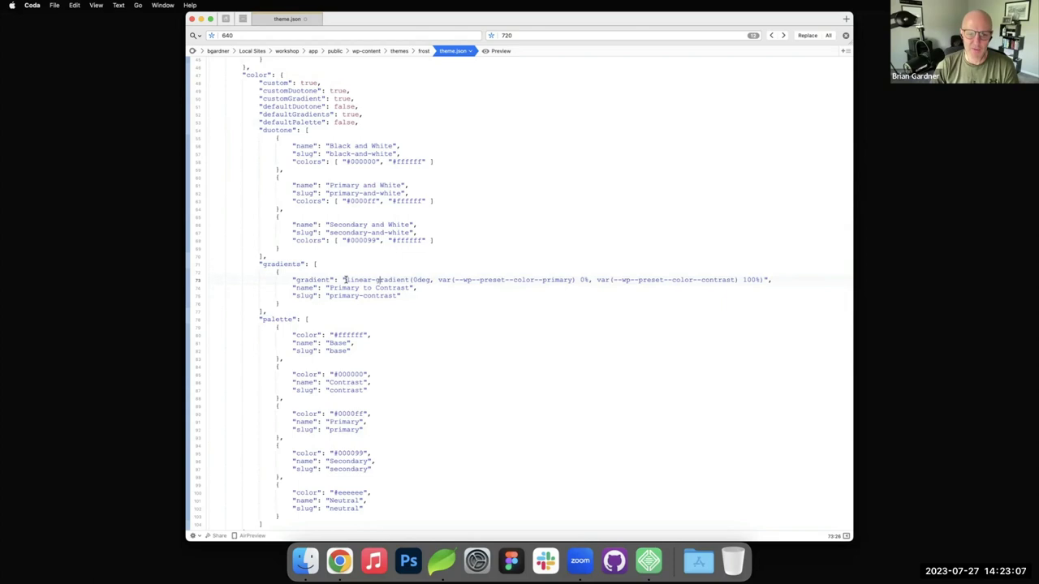
{"action": "left_click_drag", "start_coordinate": [344, 280], "coordinate": [764, 279]}
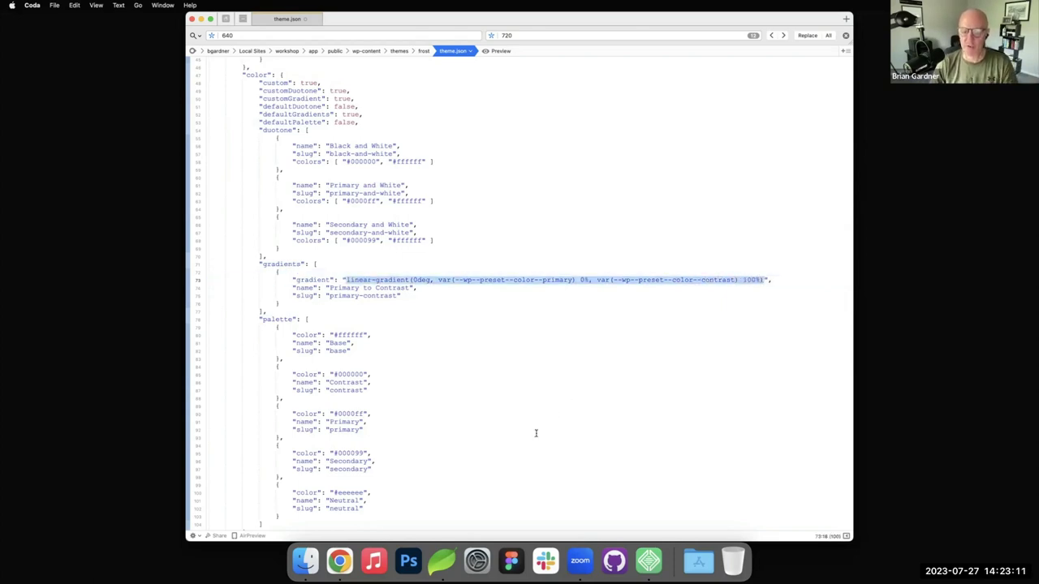
- Switch back to the presentation in Chrome and review the gradient sample and the list of core blocks with gradient backgrounds
{"action": "left_click", "coordinate": [339, 560]}
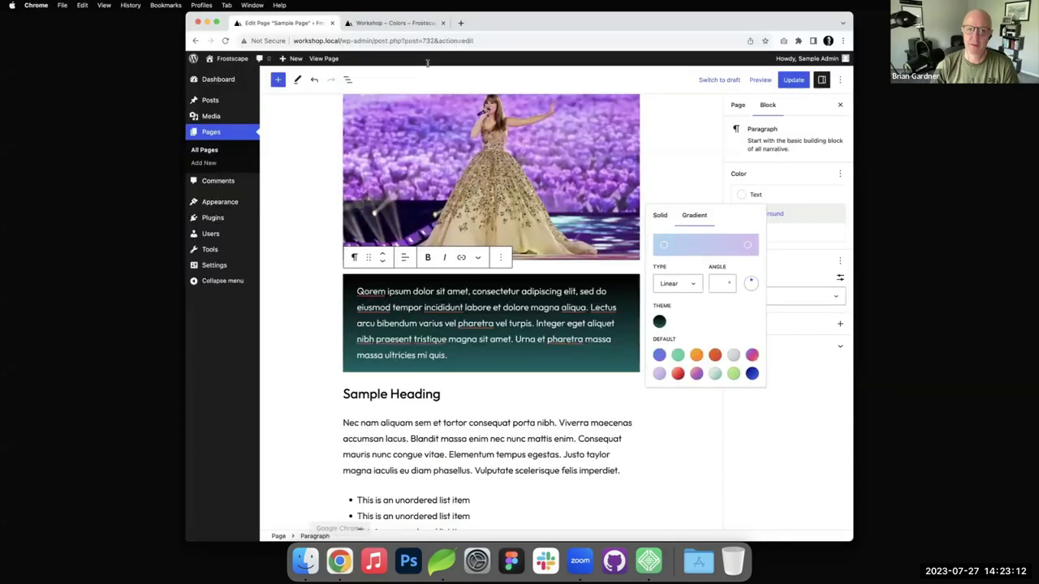
{"action": "left_click", "coordinate": [414, 22]}
{"action": "left_click", "coordinate": [528, 524]}
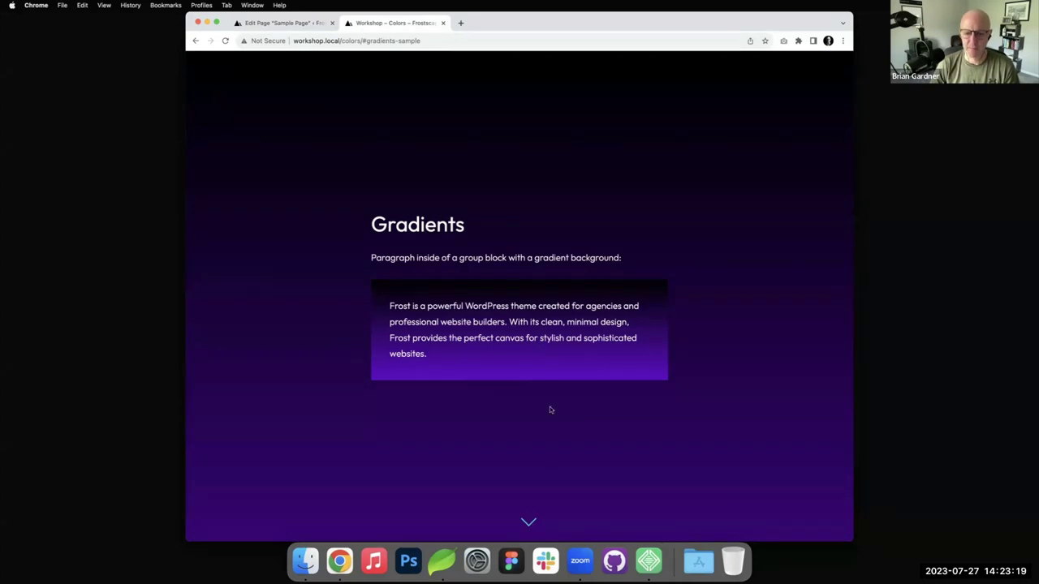
{"action": "left_click", "coordinate": [529, 524]}
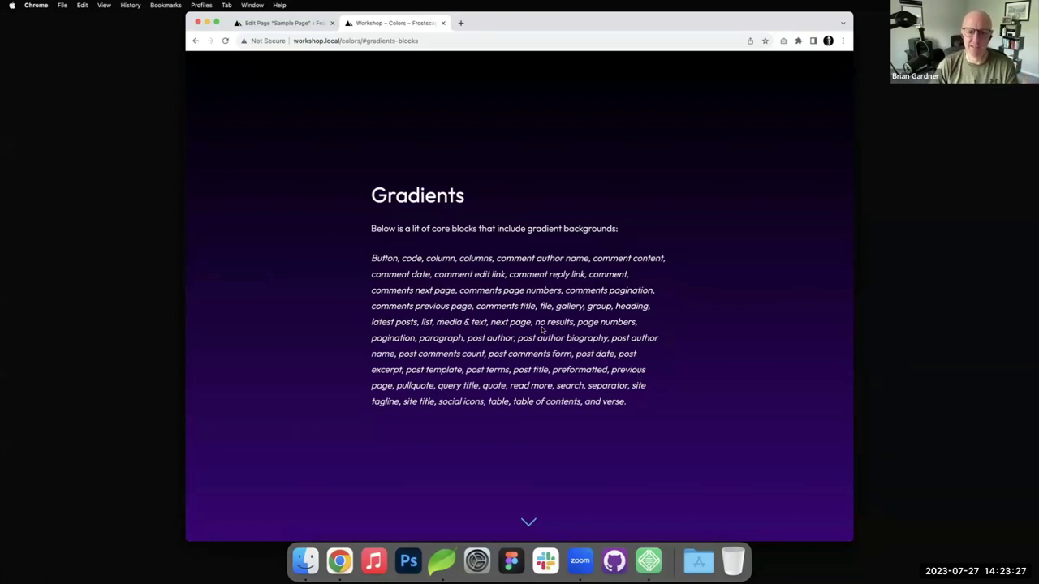
{"action": "scroll", "coordinate": [560, 385], "scroll_direction": "down", "scroll_amount": 1}
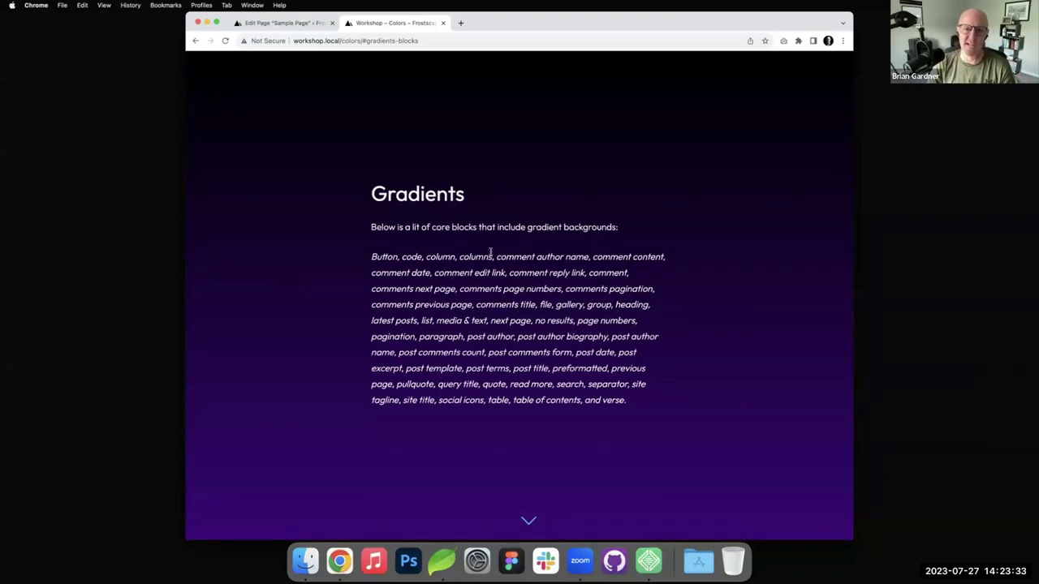
{"action": "scroll", "coordinate": [491, 255], "scroll_direction": "down", "scroll_amount": 1}
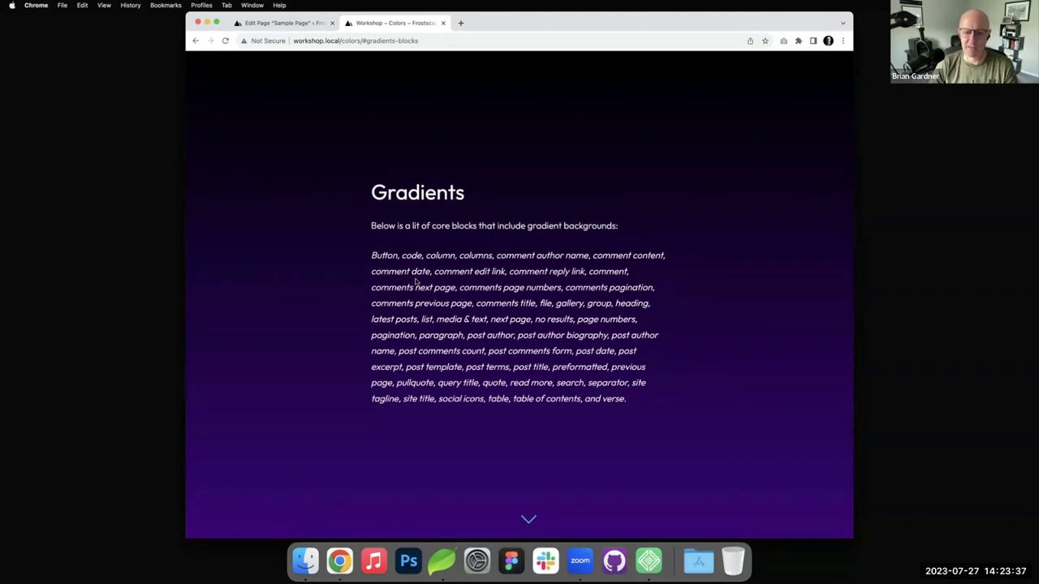
{"action": "scroll", "coordinate": [419, 280], "scroll_direction": "down", "scroll_amount": 2}
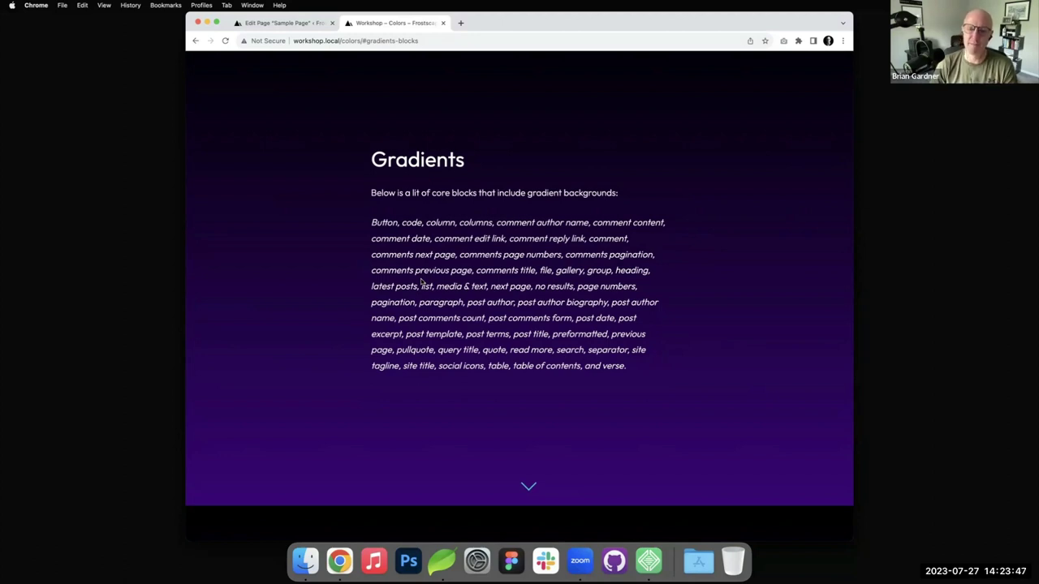
{"action": "scroll", "coordinate": [421, 281], "scroll_direction": "up", "scroll_amount": 1}
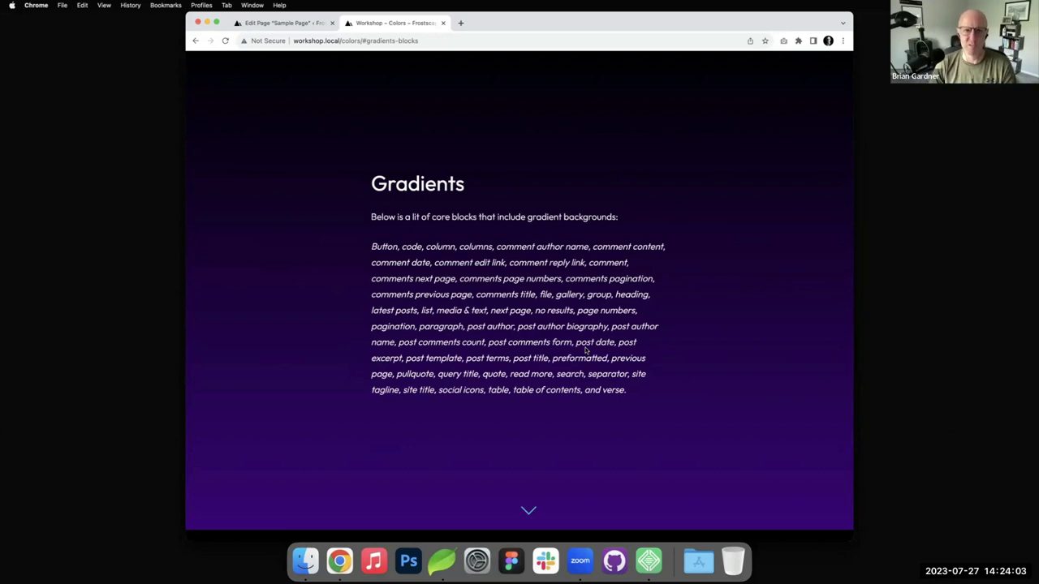
- Review the theme.json duotone filter definitions in the presentation, then return to the Sample Page editor
{"action": "scroll", "coordinate": [558, 360], "scroll_direction": "down", "scroll_amount": 5}
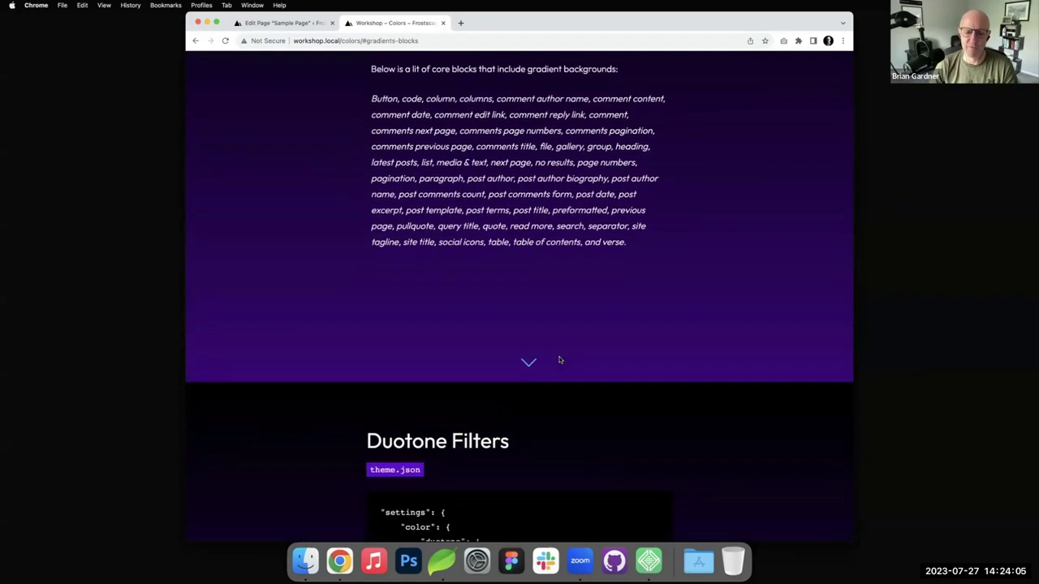
{"action": "scroll", "coordinate": [559, 359], "scroll_direction": "down", "scroll_amount": 2}
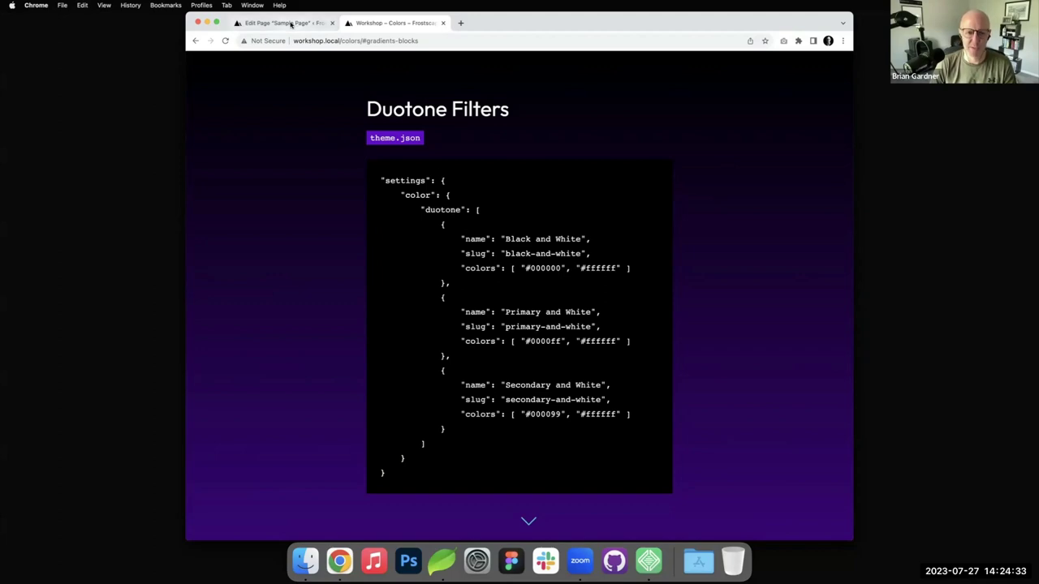
{"action": "key", "text": "ctrl+shift+Tab"}
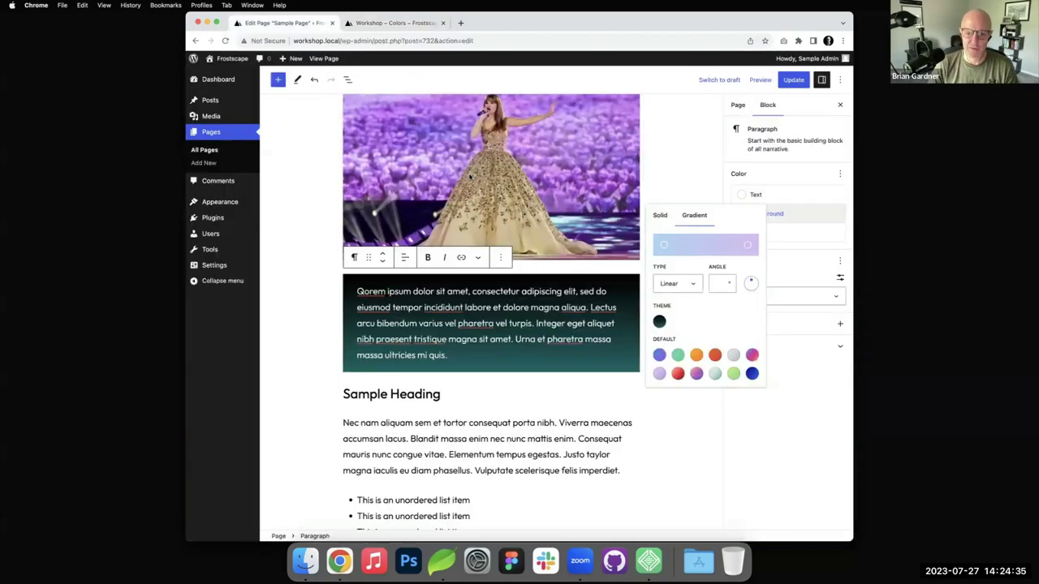
- Try the Black and White, Primary and White, and Secondary and White duotone filters in turn on Sample Page's image
{"action": "scroll", "coordinate": [497, 244], "scroll_direction": "up", "scroll_amount": 3}
{"action": "left_click", "coordinate": [497, 211]}
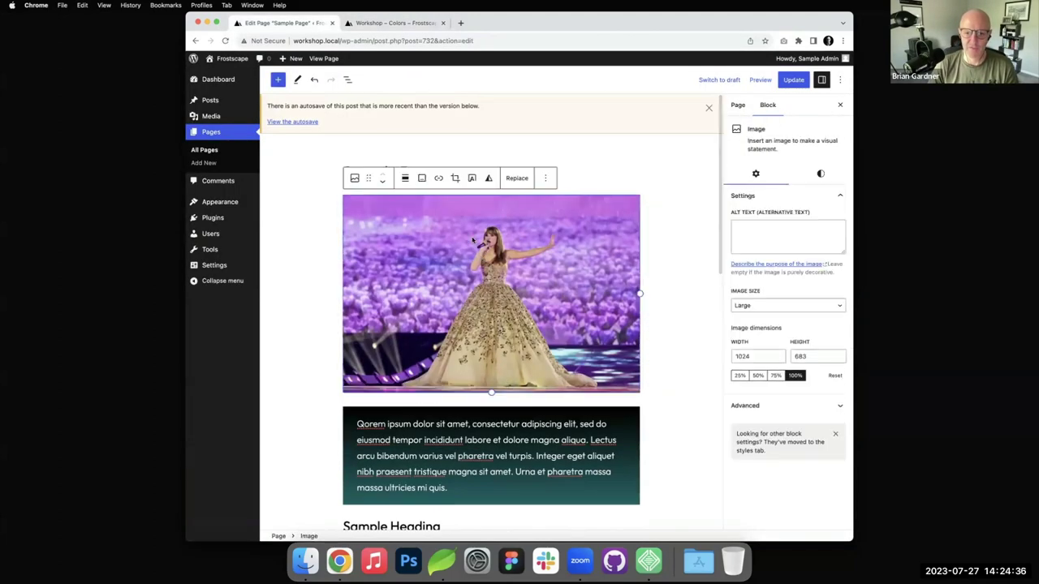
{"action": "left_click", "coordinate": [488, 178]}
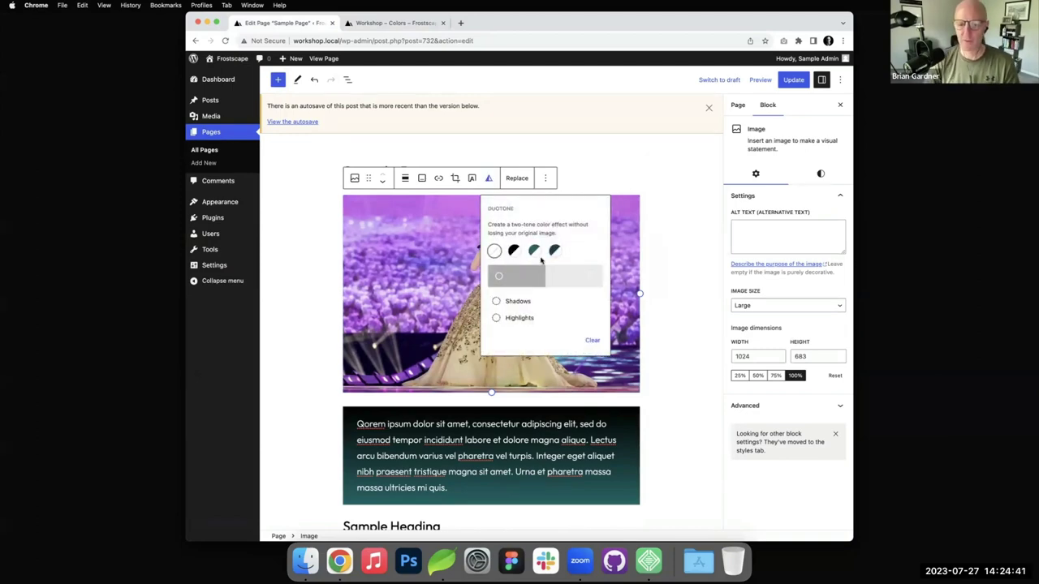
{"action": "left_click", "coordinate": [516, 253]}
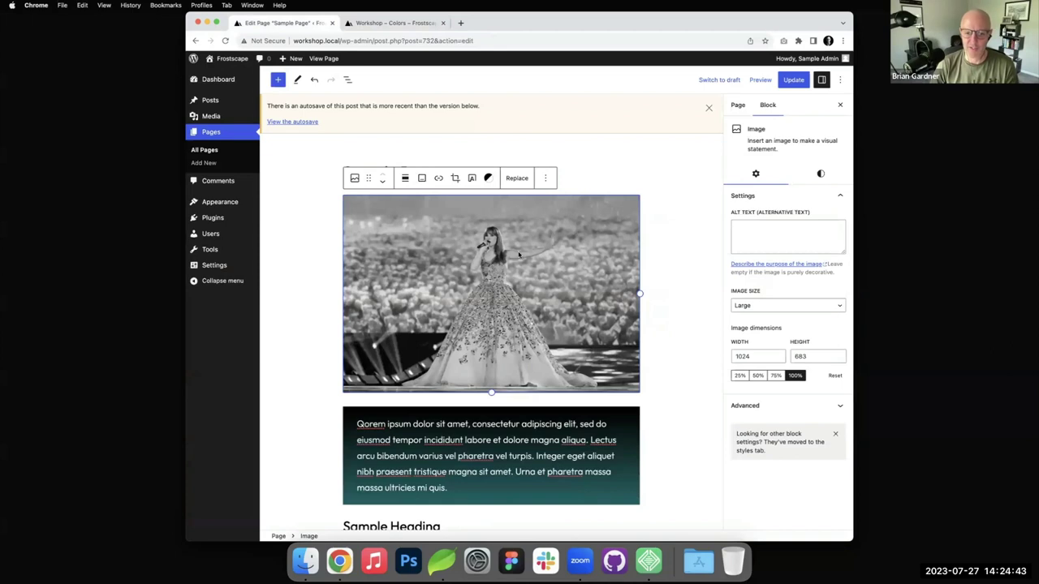
{"action": "left_click", "coordinate": [517, 178]}
{"action": "left_click", "coordinate": [487, 177]}
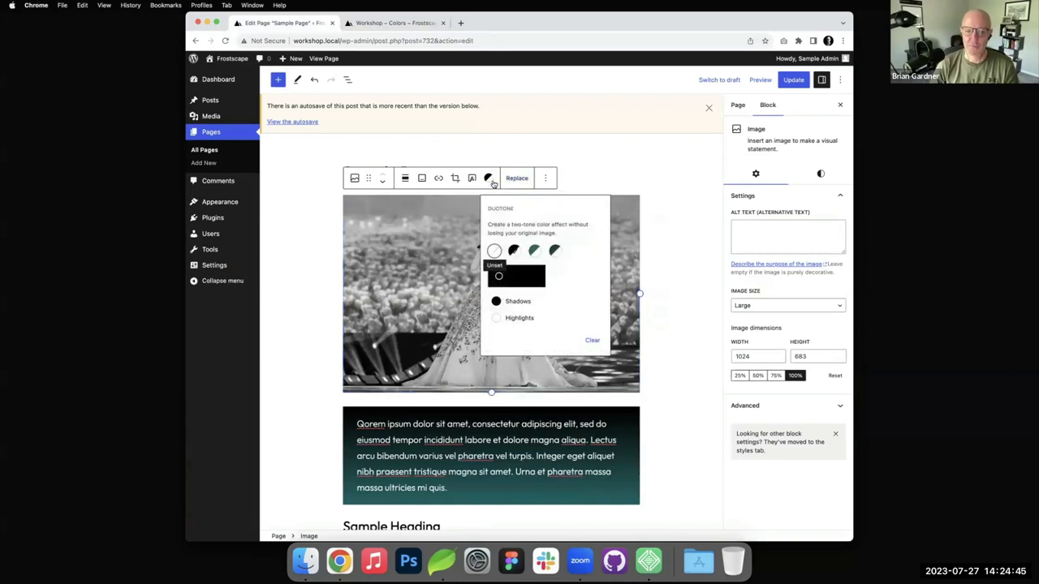
{"action": "left_click", "coordinate": [535, 252]}
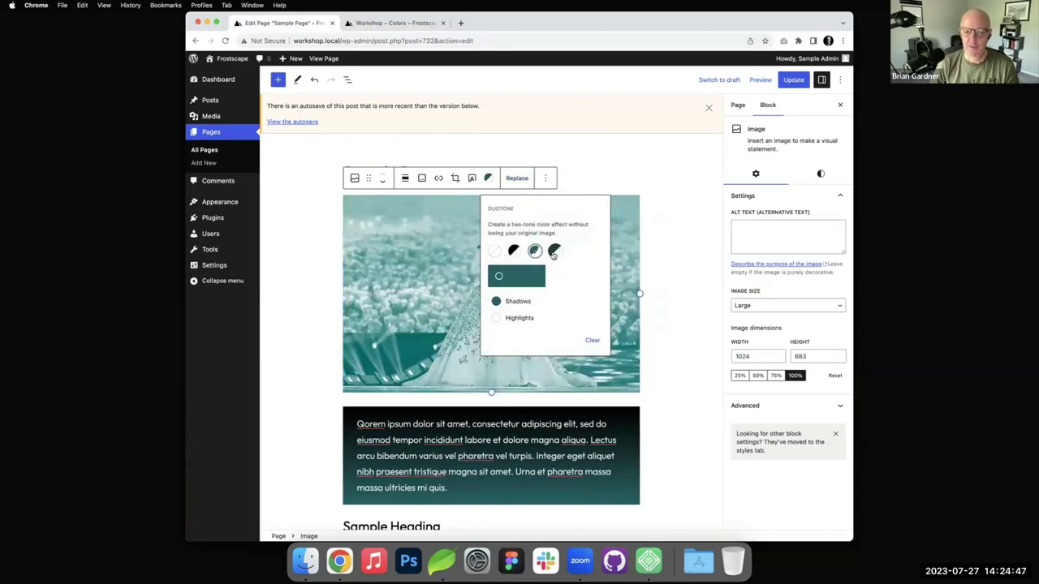
{"action": "left_click", "coordinate": [556, 254]}
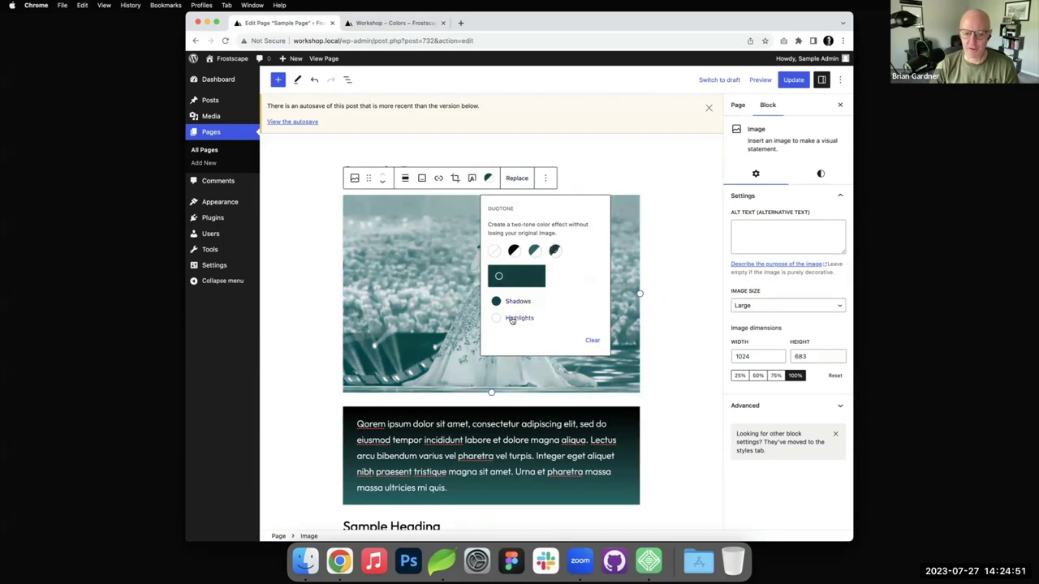
- Try Contrast and Neutral as the image's duotone highlights color, then set the highlights to Base
{"action": "left_click", "coordinate": [516, 318]}
{"action": "left_click", "coordinate": [514, 372]}
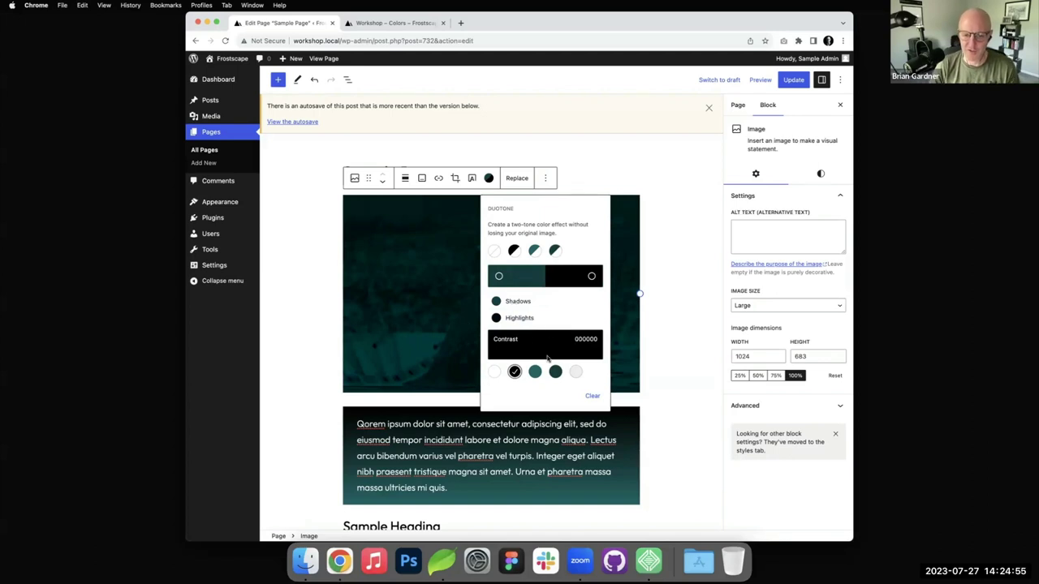
{"action": "left_click", "coordinate": [576, 371]}
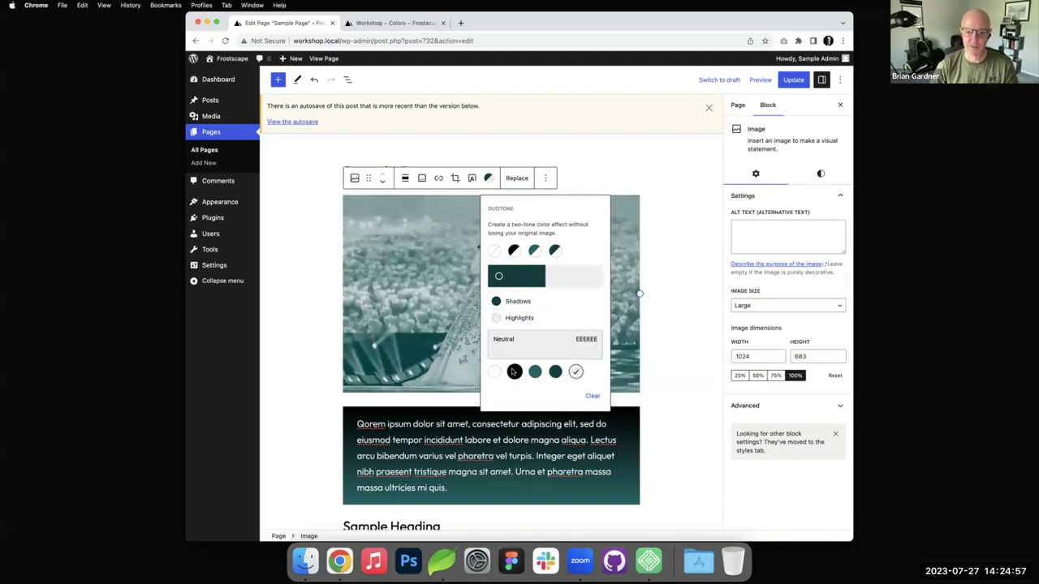
{"action": "left_click", "coordinate": [492, 372]}
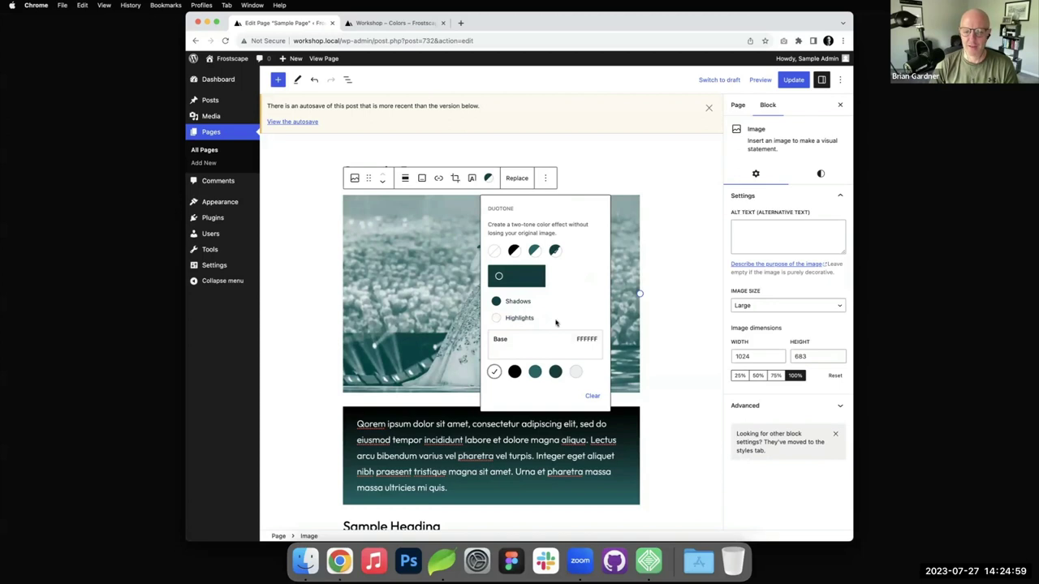
- Switch to the presentation and review the Style Variations section with Frost's color variations
{"action": "left_click", "coordinate": [396, 23]}
{"action": "scroll", "coordinate": [509, 212], "scroll_direction": "down", "scroll_amount": 5}
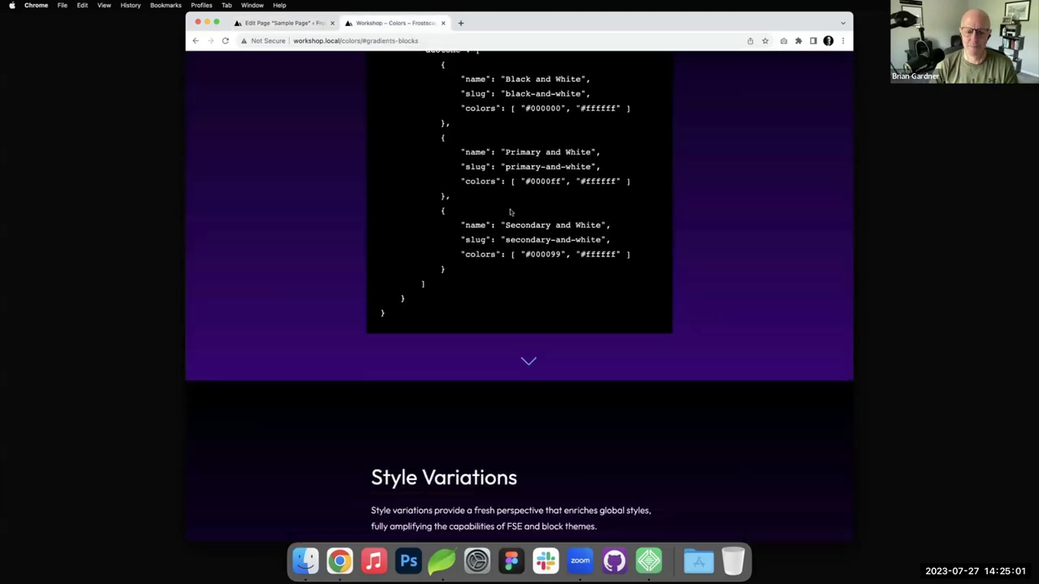
{"action": "scroll", "coordinate": [509, 212], "scroll_direction": "down", "scroll_amount": 5}
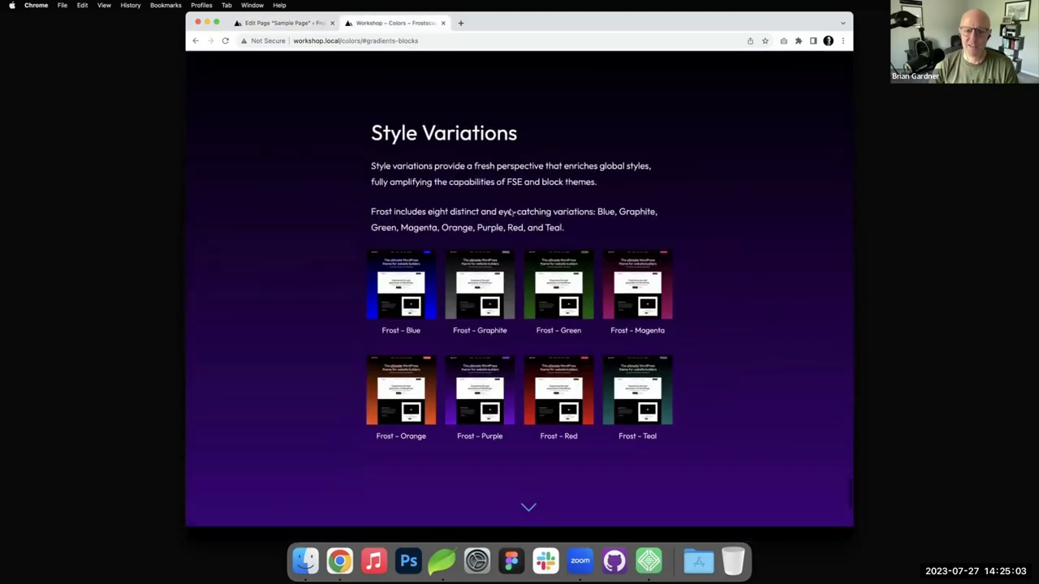
{"action": "scroll", "coordinate": [509, 211], "scroll_direction": "up", "scroll_amount": 1}
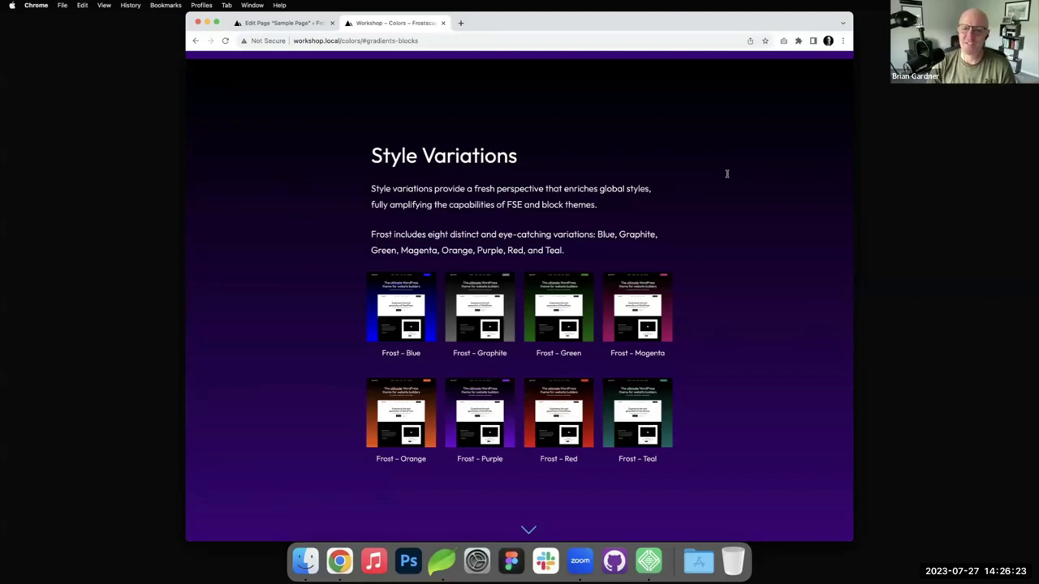
- Switch to theme.json in Coda, set defaultDuotone and defaultPalette to true, and save the file
{"action": "left_click", "coordinate": [298, 25]}
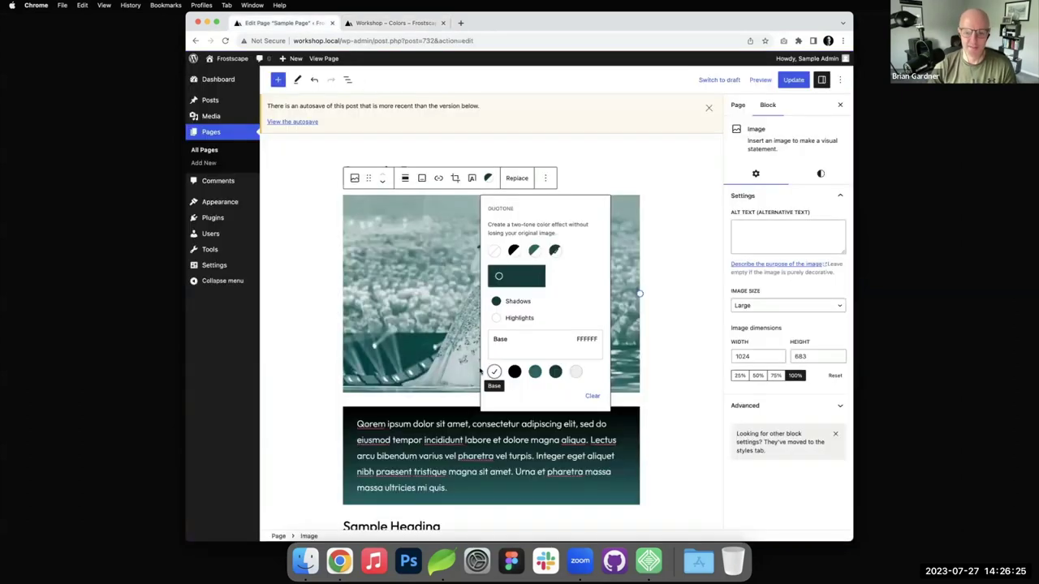
{"action": "left_click", "coordinate": [442, 561]}
{"action": "scroll", "coordinate": [353, 167], "scroll_direction": "up", "scroll_amount": 3}
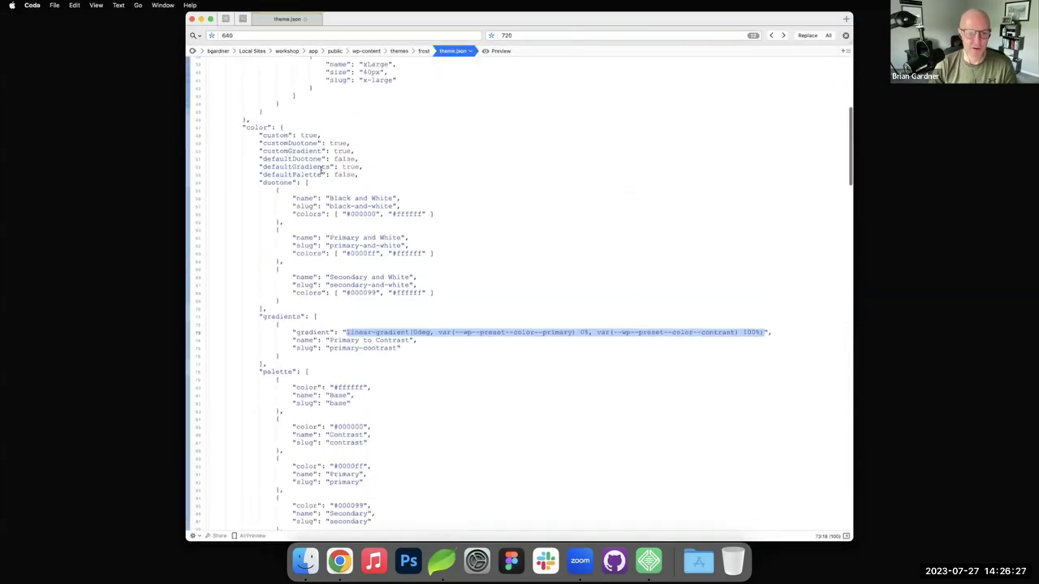
{"action": "double_click", "coordinate": [341, 151]}
{"action": "key", "text": "super+c"}
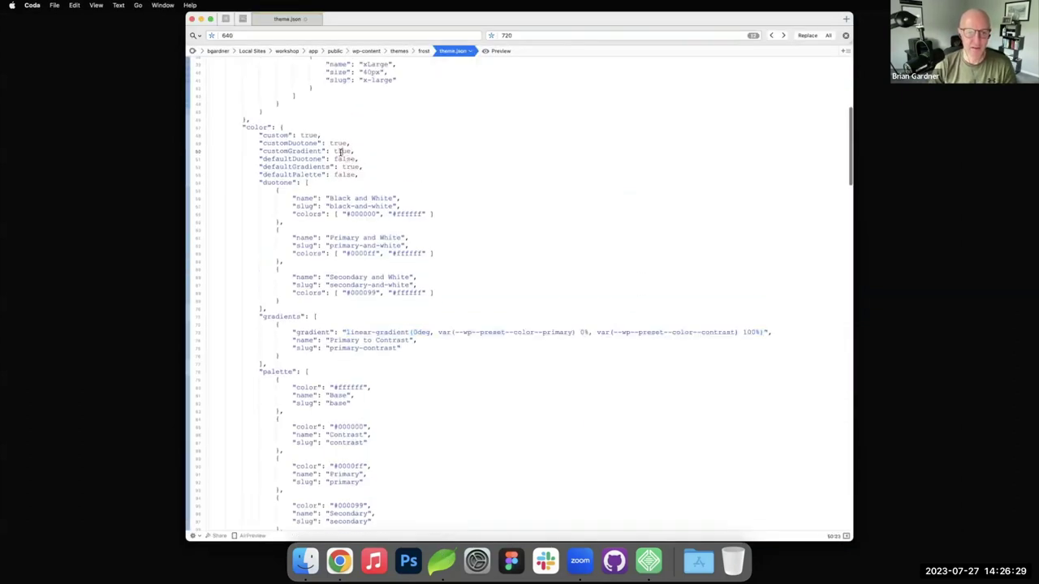
{"action": "double_click", "coordinate": [344, 159]}
{"action": "key", "text": "super+v"}
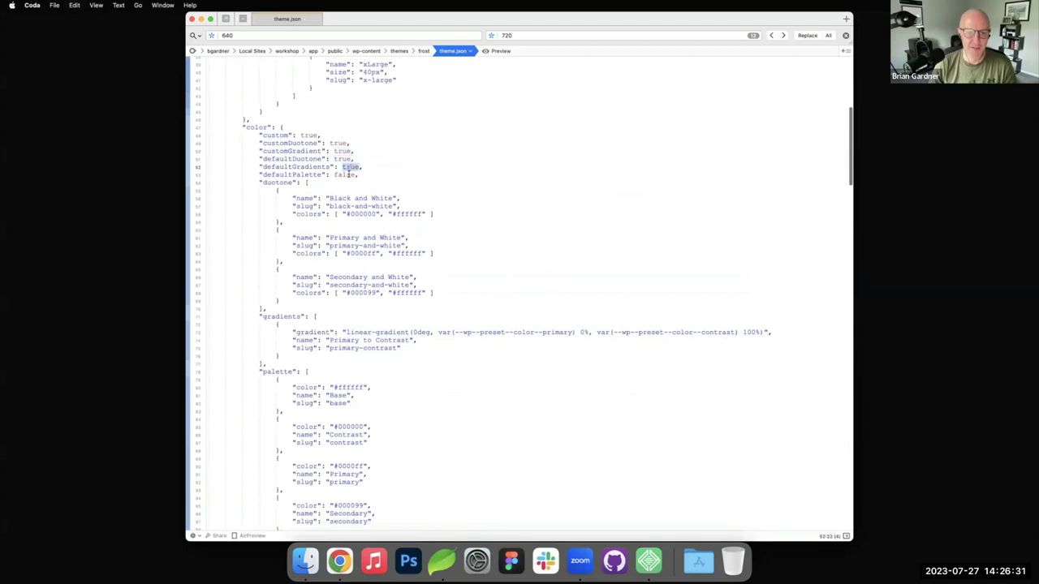
{"action": "double_click", "coordinate": [347, 175]}
{"action": "key", "text": "super+v"}
{"action": "key", "text": "super+s"}
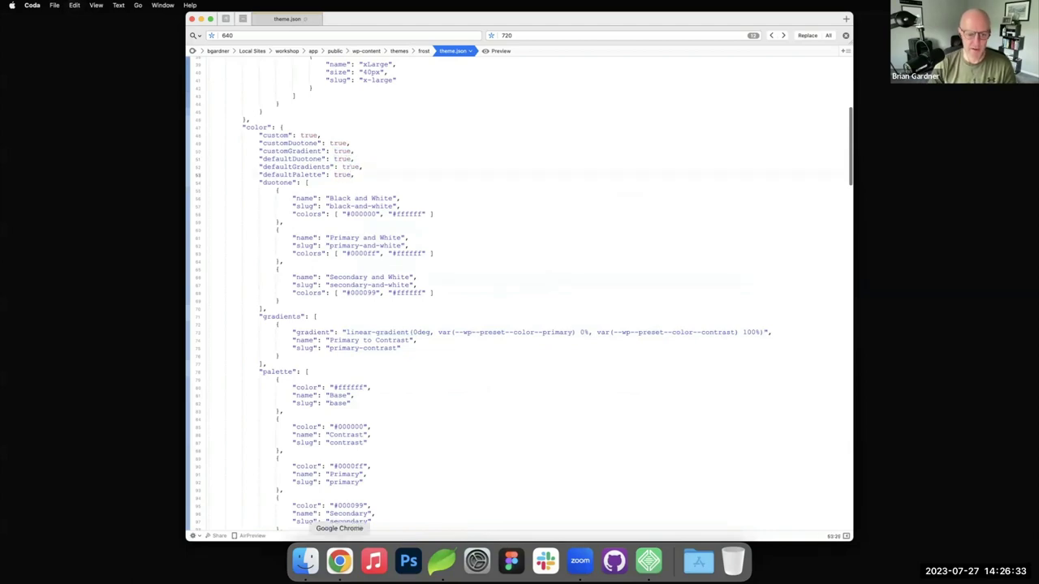
- Switch back to Chrome and reload the Sample Page editor, discarding the unsaved changes
{"action": "left_click", "coordinate": [339, 561]}
{"action": "key", "text": "super+r"}
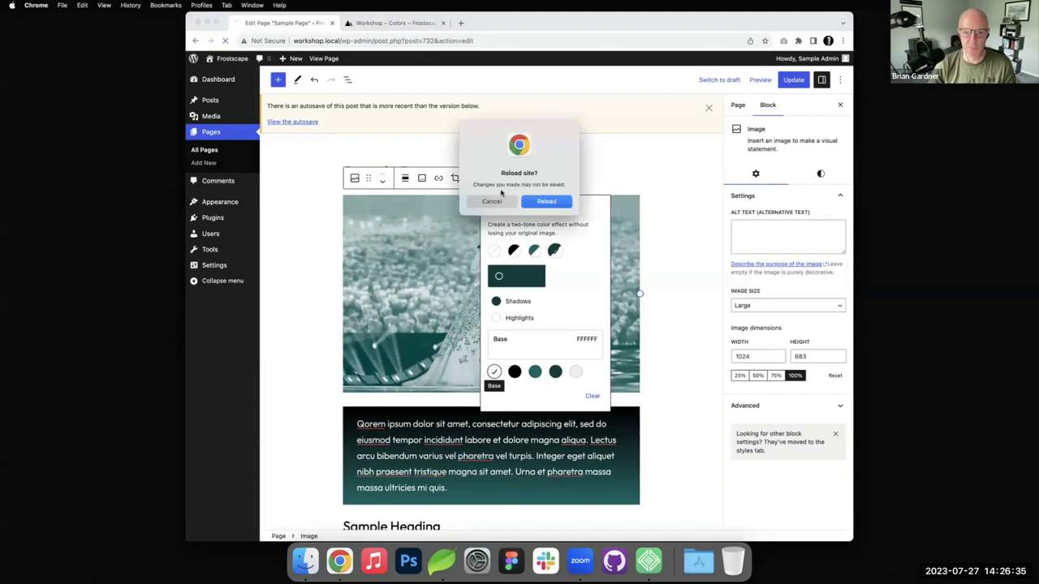
{"action": "left_click", "coordinate": [546, 201]}
- Set the text color of the paragraph under Sample Heading to the default Vivid purple and update the page
{"action": "scroll", "coordinate": [559, 181], "scroll_direction": "down", "scroll_amount": 5}
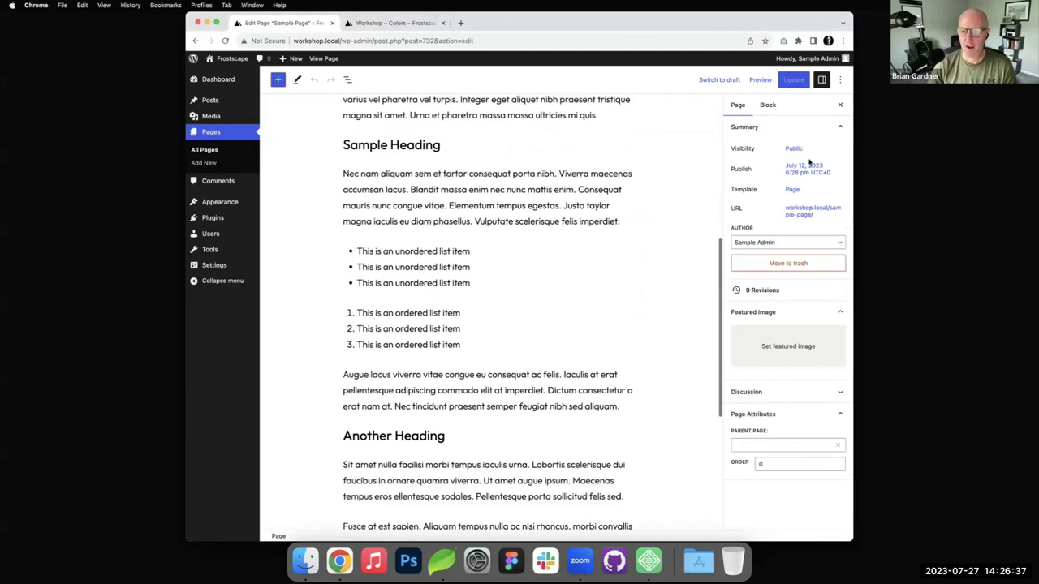
{"action": "triple_click", "coordinate": [469, 197]}
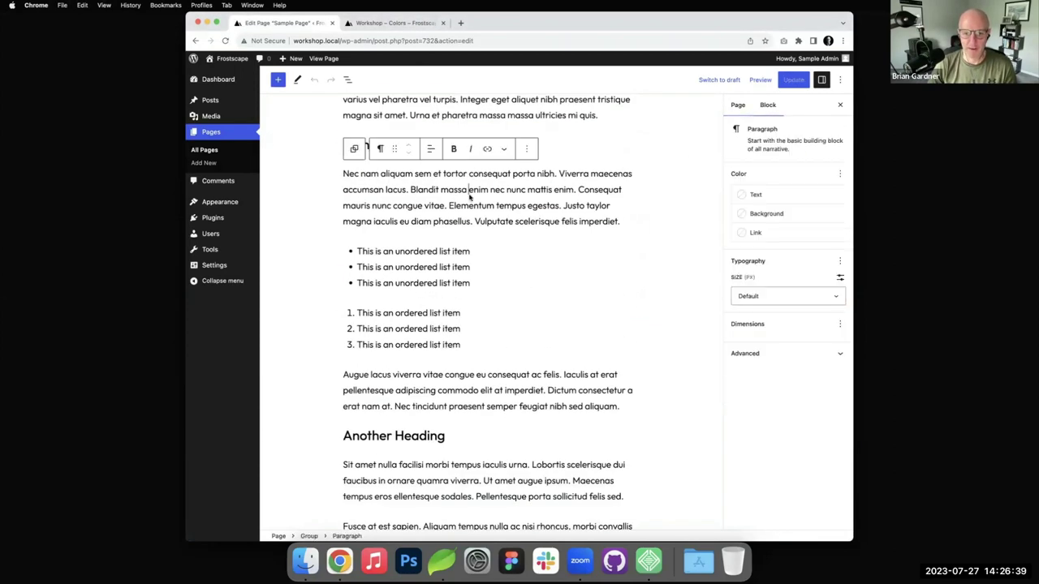
{"action": "left_click", "coordinate": [759, 196]}
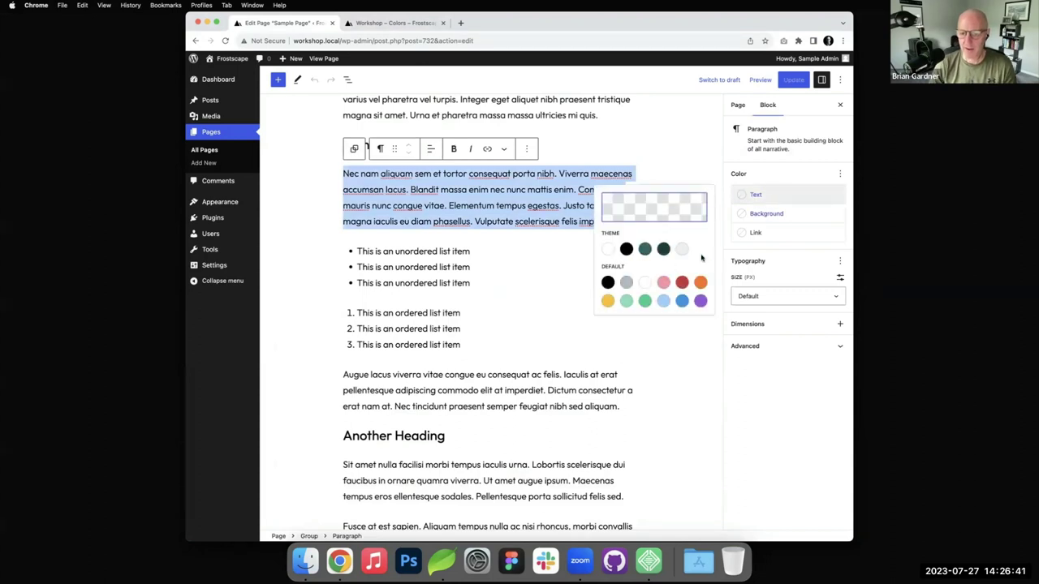
{"action": "left_click", "coordinate": [663, 284]}
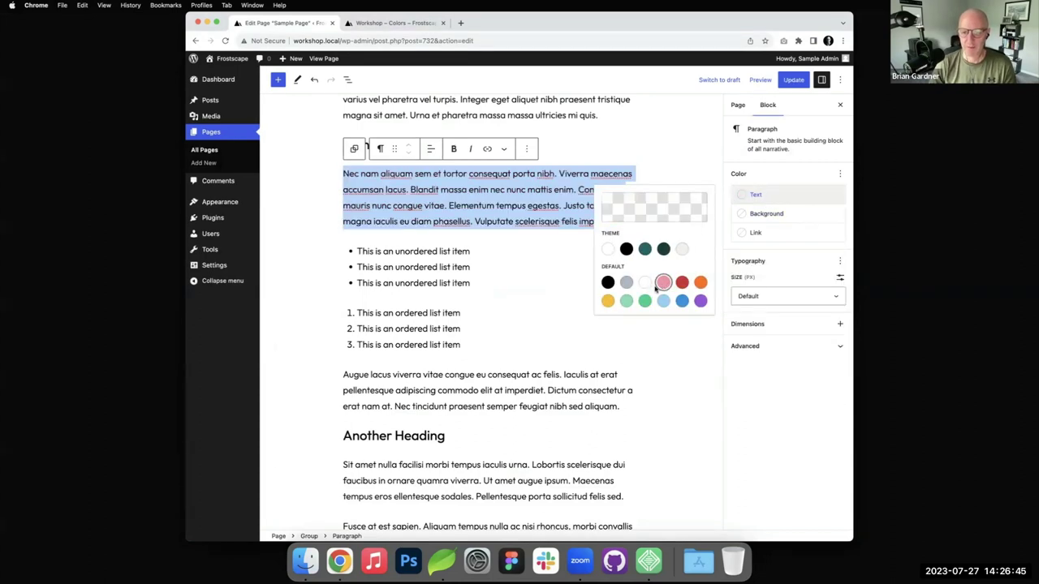
{"action": "left_click", "coordinate": [700, 301]}
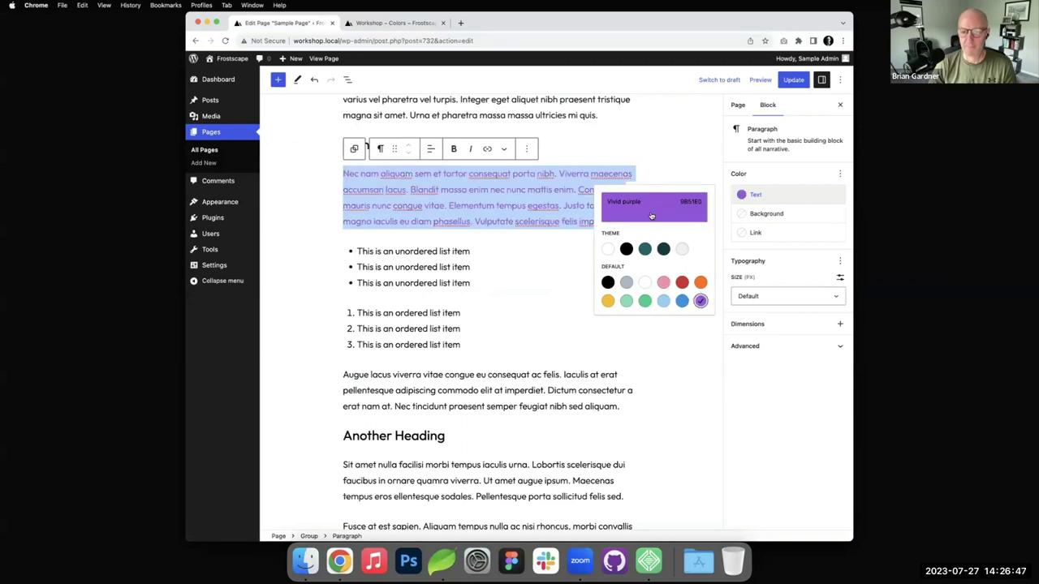
{"action": "left_click", "coordinate": [538, 197]}
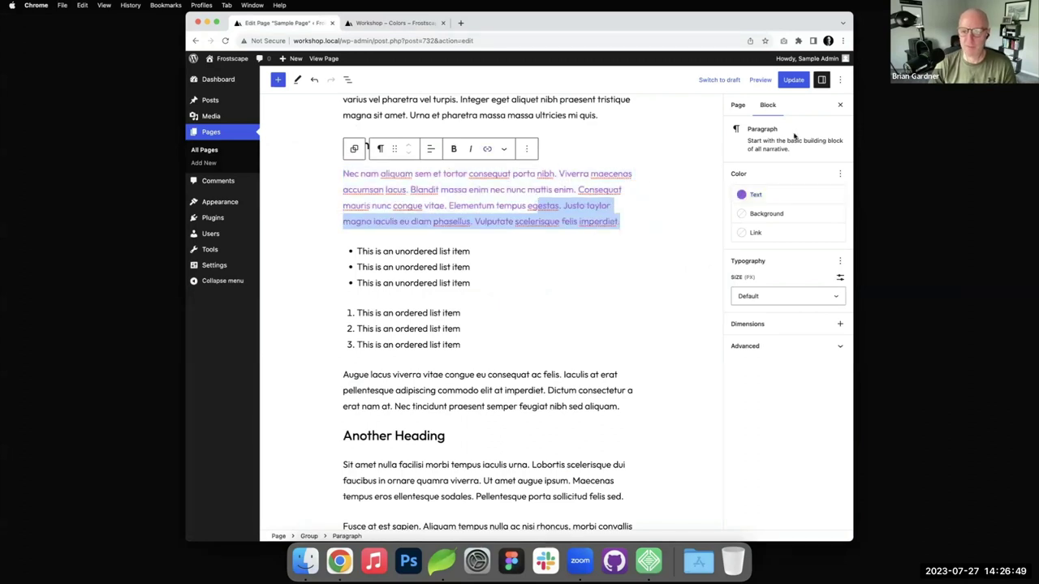
{"action": "left_click", "coordinate": [791, 82]}
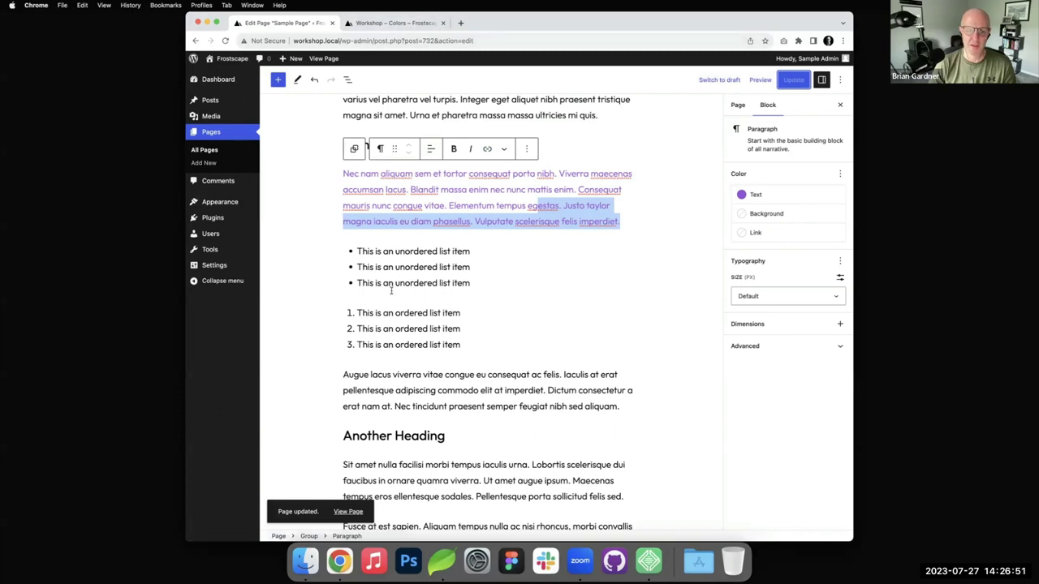
- Open the published Sample Page in a new browser tab and switch to it
{"action": "right_click", "coordinate": [359, 509]}
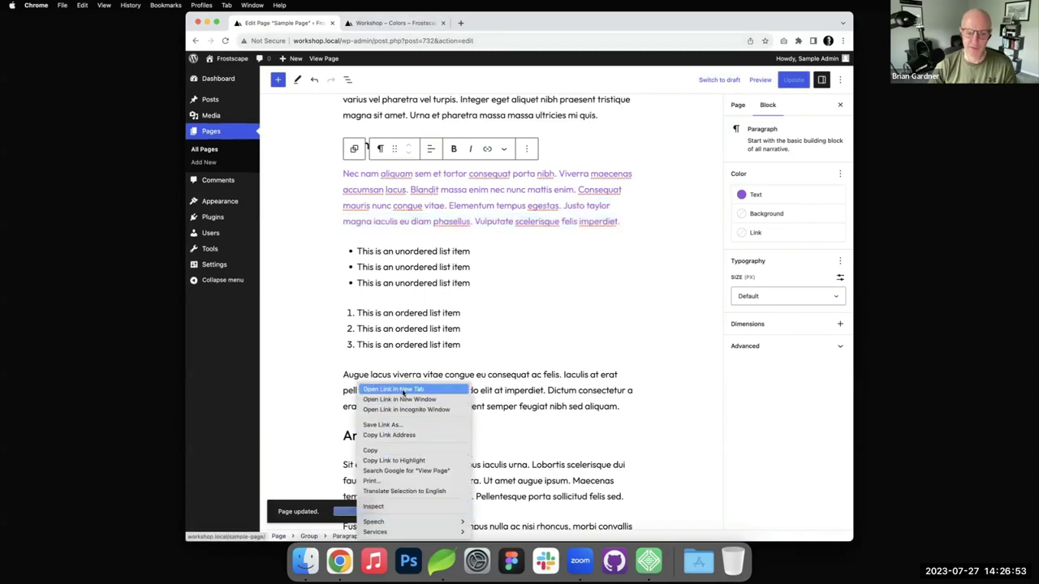
{"action": "left_click", "coordinate": [381, 388]}
{"action": "left_click", "coordinate": [381, 23]}
- Inspect the purple paragraph in the developer tools and trace its has-vivid-purple-color rule to the vivid-purple preset variable's definition
{"action": "scroll", "coordinate": [522, 327], "scroll_direction": "down", "scroll_amount": 5}
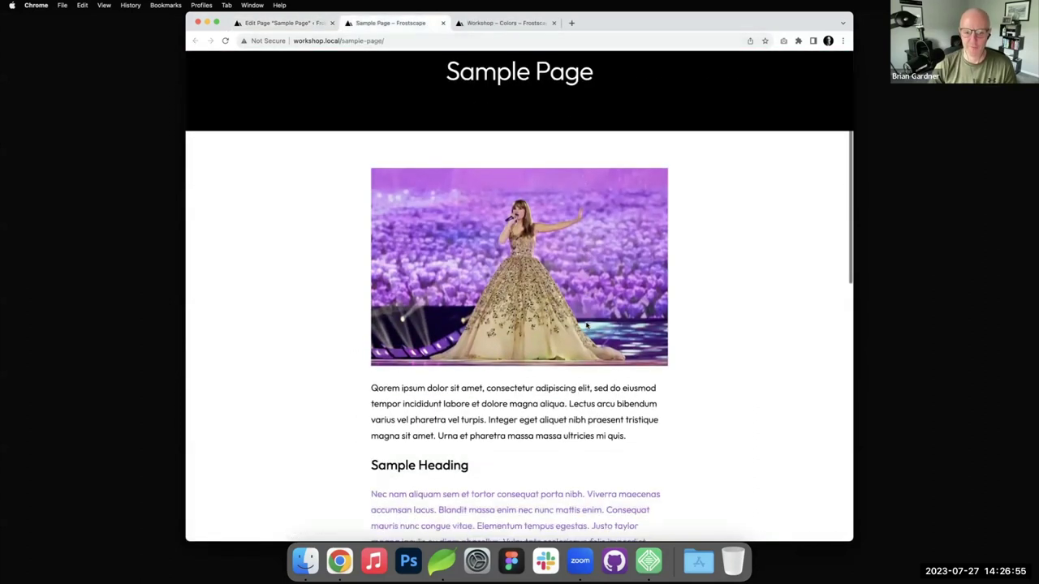
{"action": "right_click", "coordinate": [566, 267]}
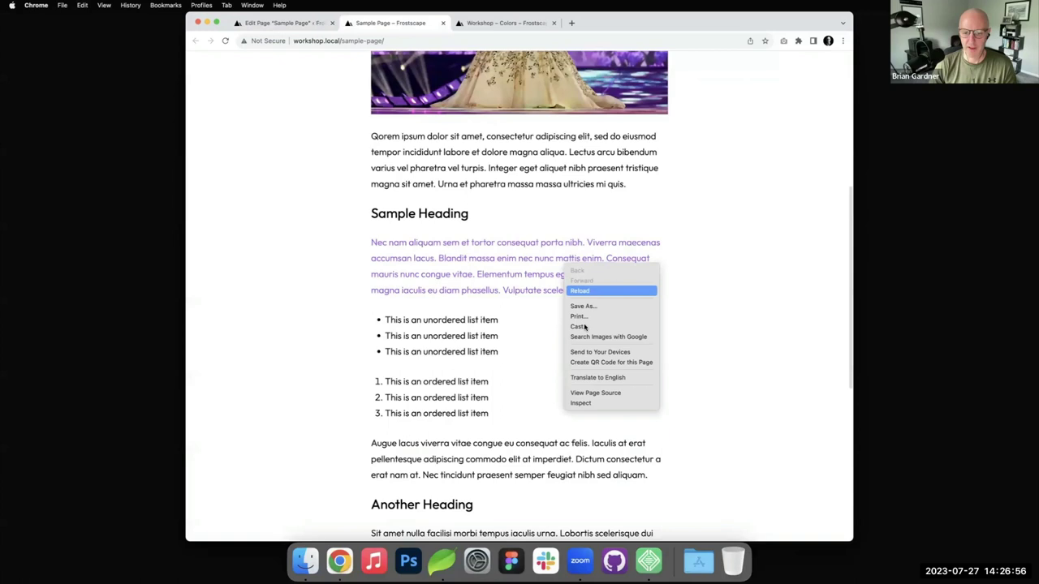
{"action": "left_click", "coordinate": [587, 403]}
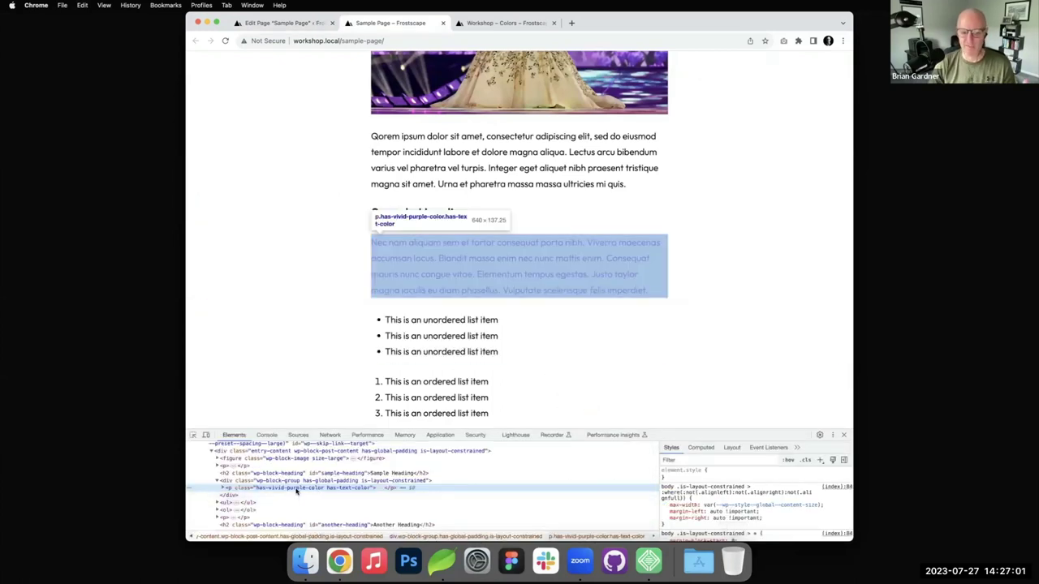
{"action": "scroll", "coordinate": [739, 502], "scroll_direction": "down", "scroll_amount": 3}
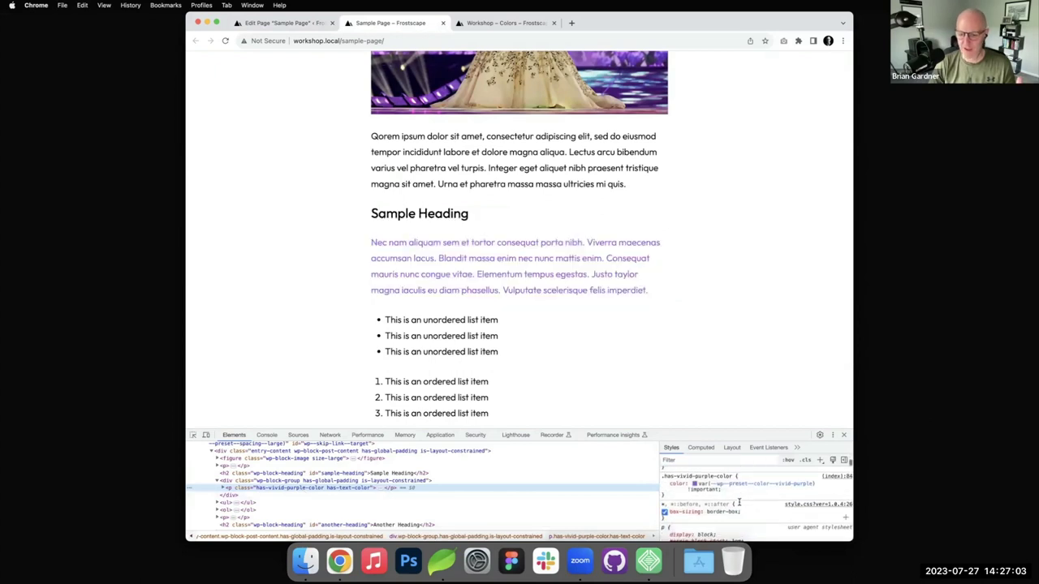
{"action": "scroll", "coordinate": [739, 501], "scroll_direction": "up", "scroll_amount": 1}
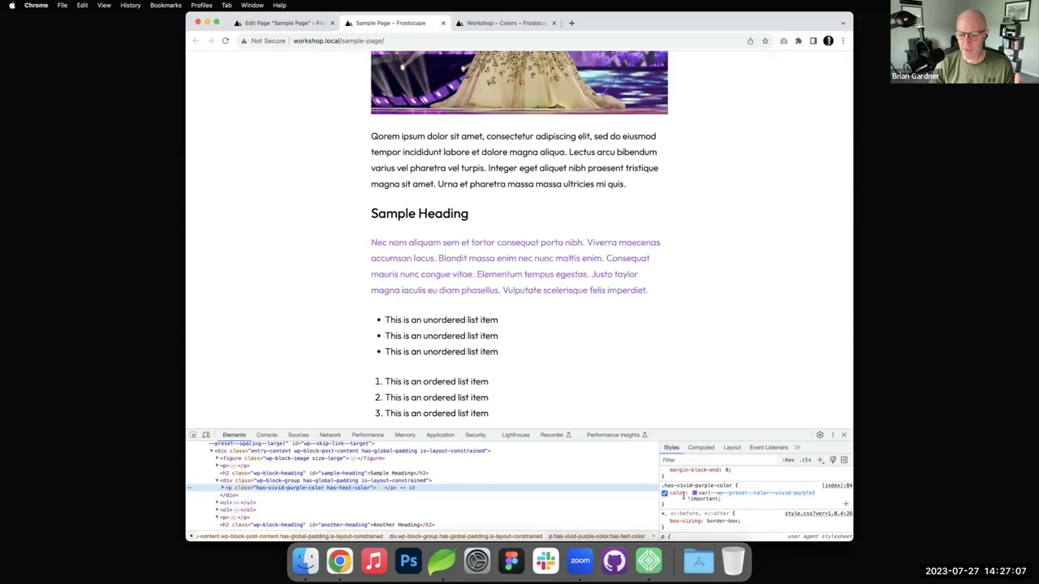
{"action": "left_click", "coordinate": [763, 494]}
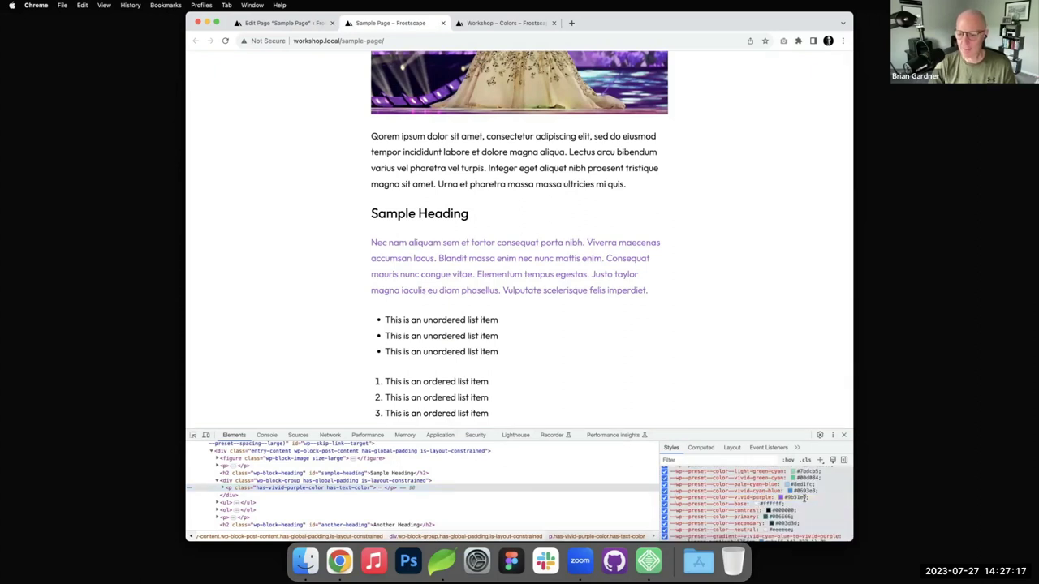
- Leave the Sample Page editor for the site editor, open the template for editing, and open the color palette in its global styles
{"action": "left_click", "coordinate": [290, 24]}
{"action": "mouse_move", "coordinate": [227, 202]}
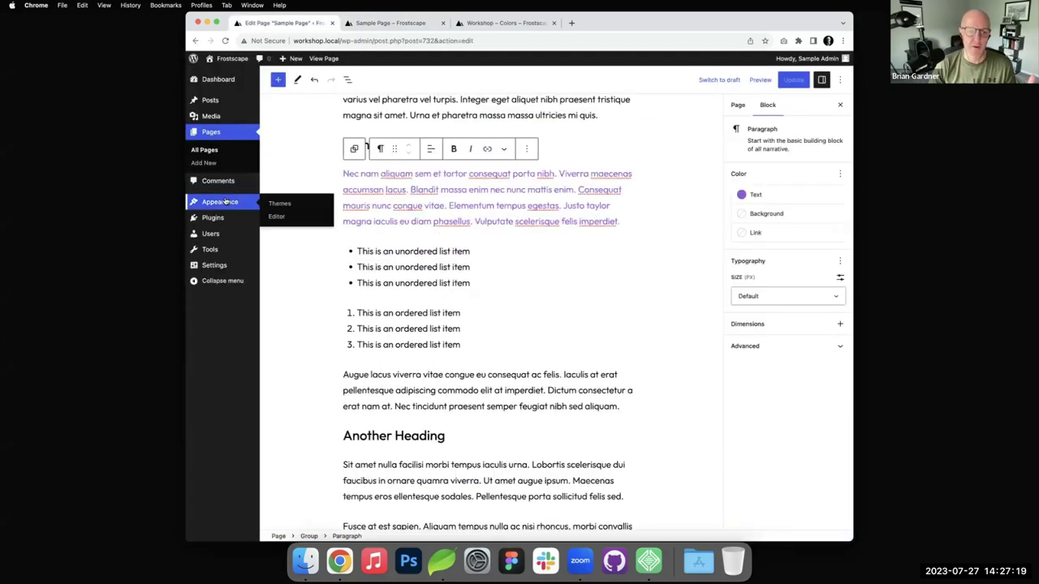
{"action": "left_click", "coordinate": [296, 213]}
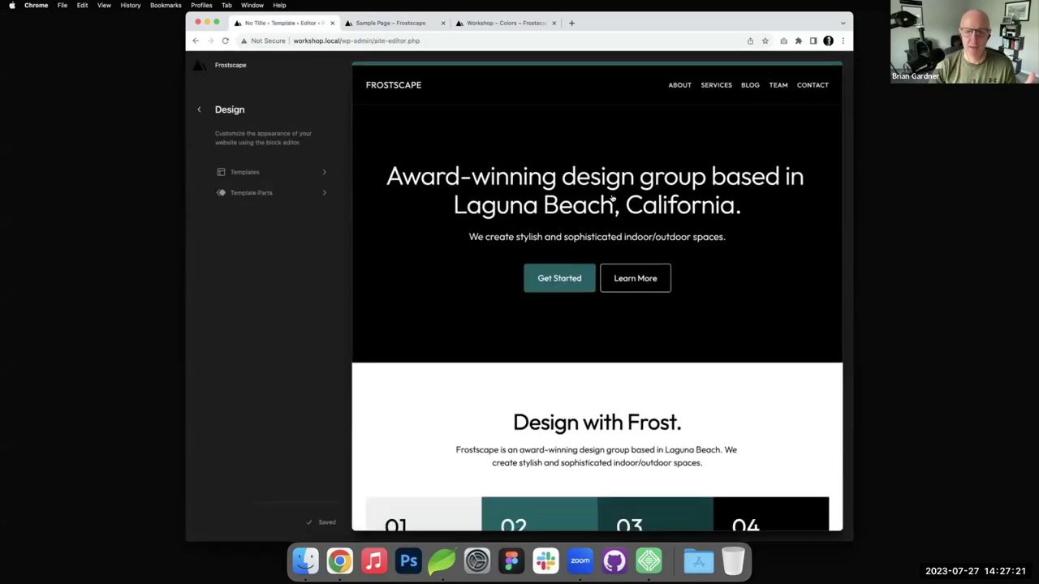
{"action": "left_click", "coordinate": [737, 116]}
{"action": "left_click", "coordinate": [821, 65]}
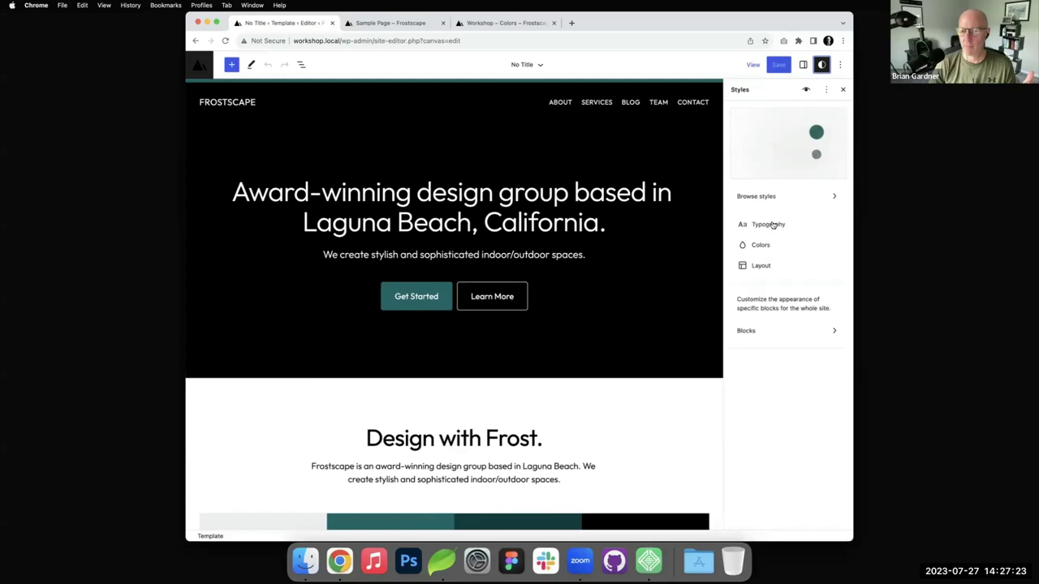
{"action": "left_click", "coordinate": [777, 245]}
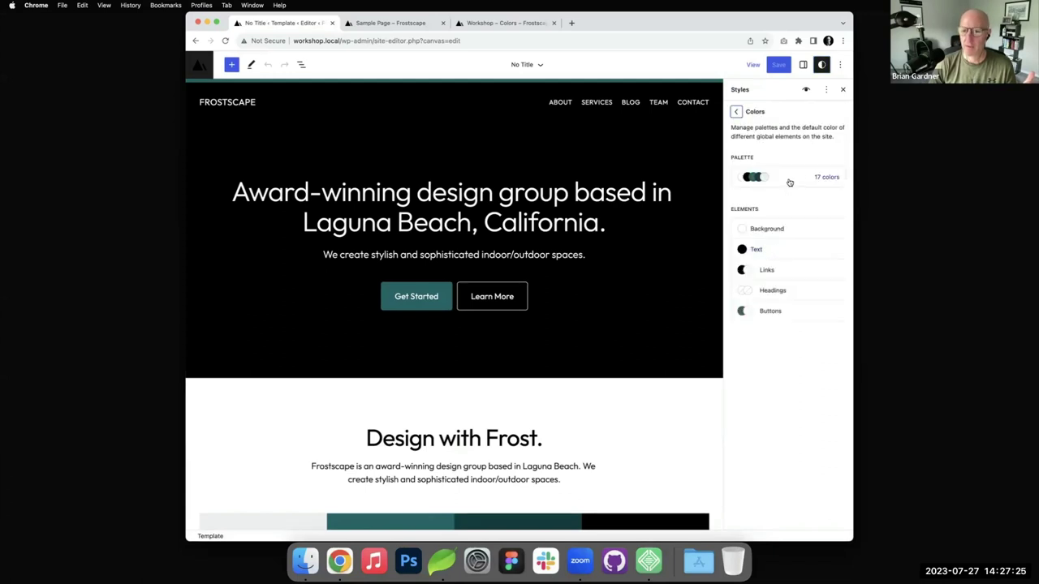
{"action": "left_click", "coordinate": [787, 178]}
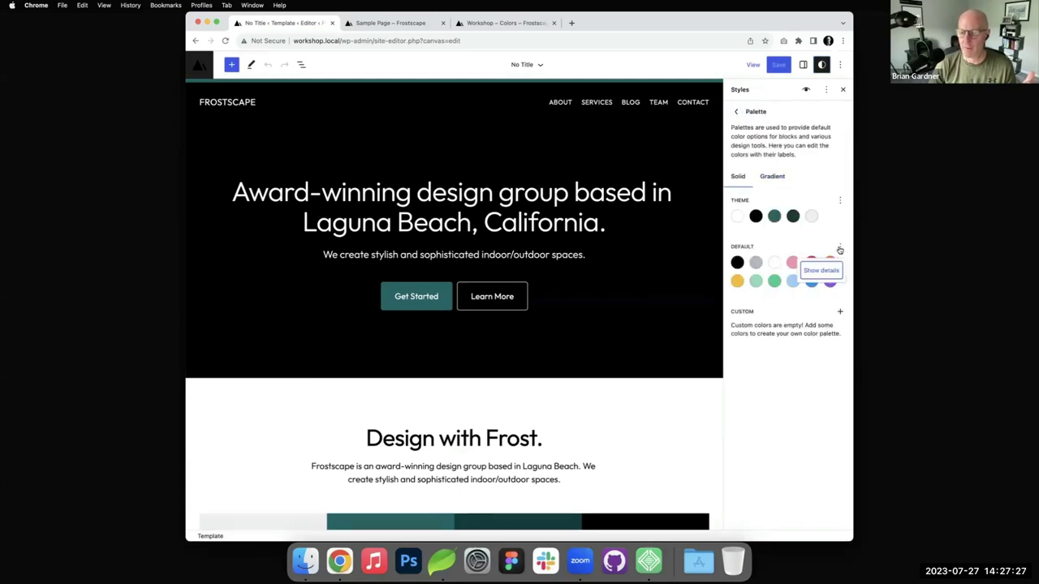
- Change the default palette's vivid purple swatch to green, hex 51E061, and save the site changes
{"action": "left_click", "coordinate": [829, 281]}
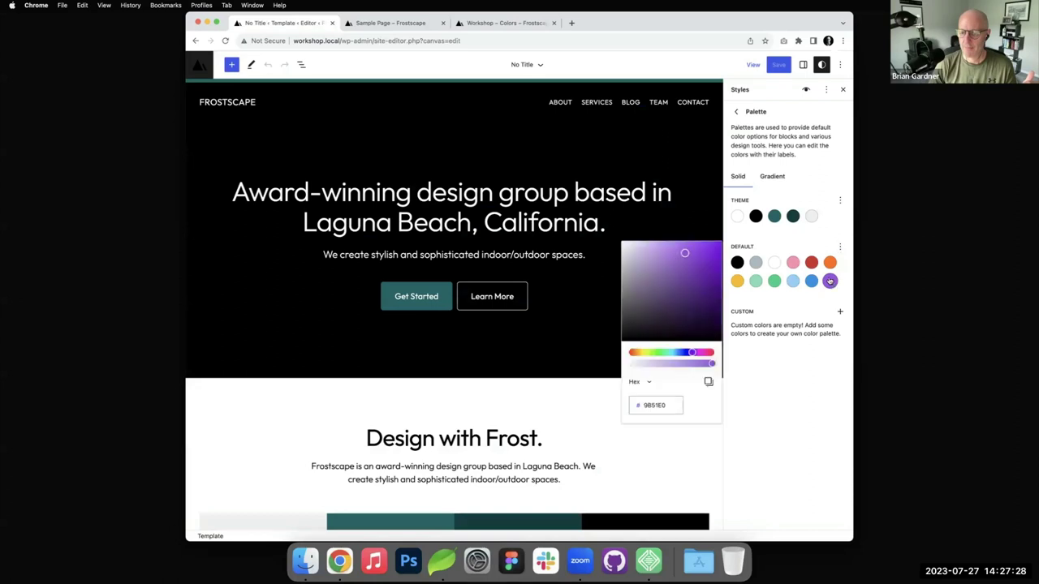
{"action": "left_click", "coordinate": [657, 354]}
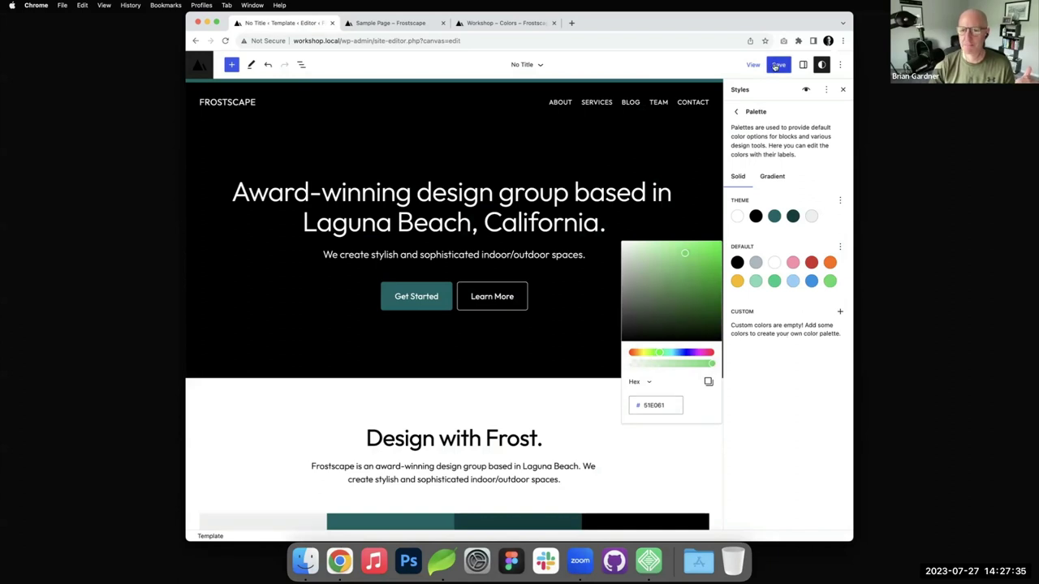
{"action": "left_click", "coordinate": [775, 66]}
{"action": "left_click", "coordinate": [771, 66]}
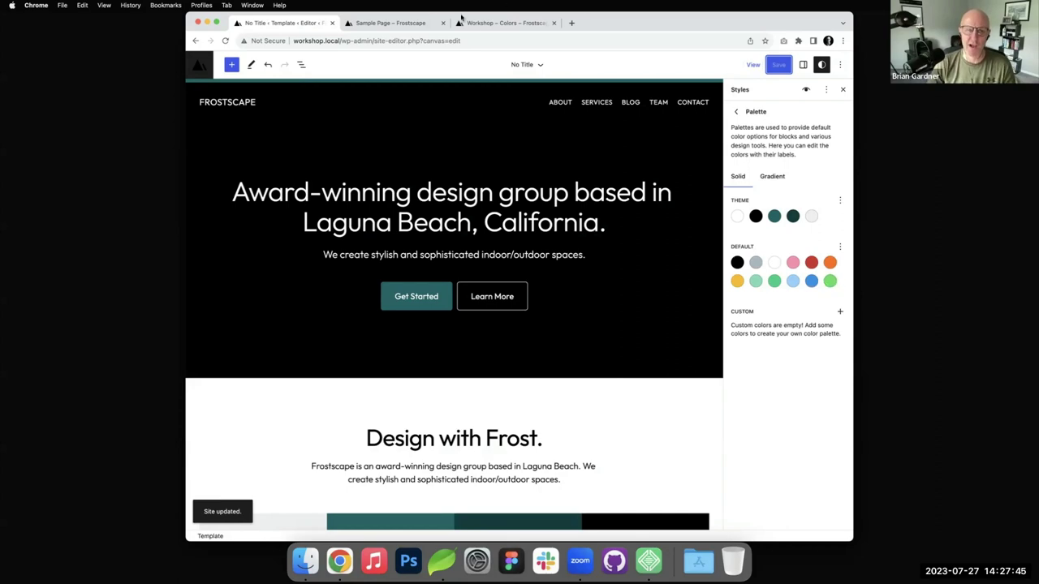
- Check the vivid-purple paragraph on the published Sample Page, then return to the site editor
{"action": "left_click", "coordinate": [389, 23]}
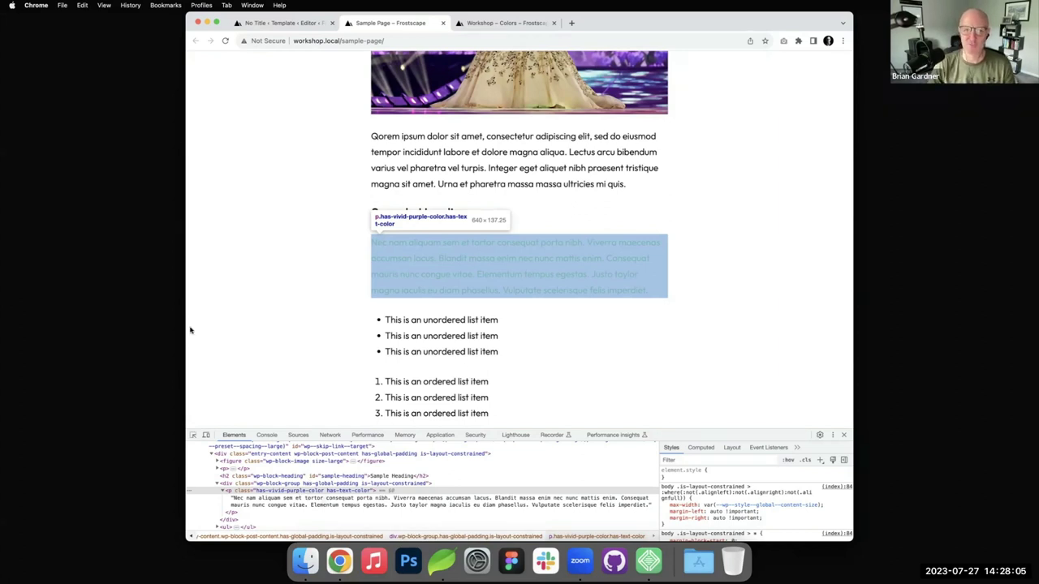
{"action": "left_click", "coordinate": [280, 23]}
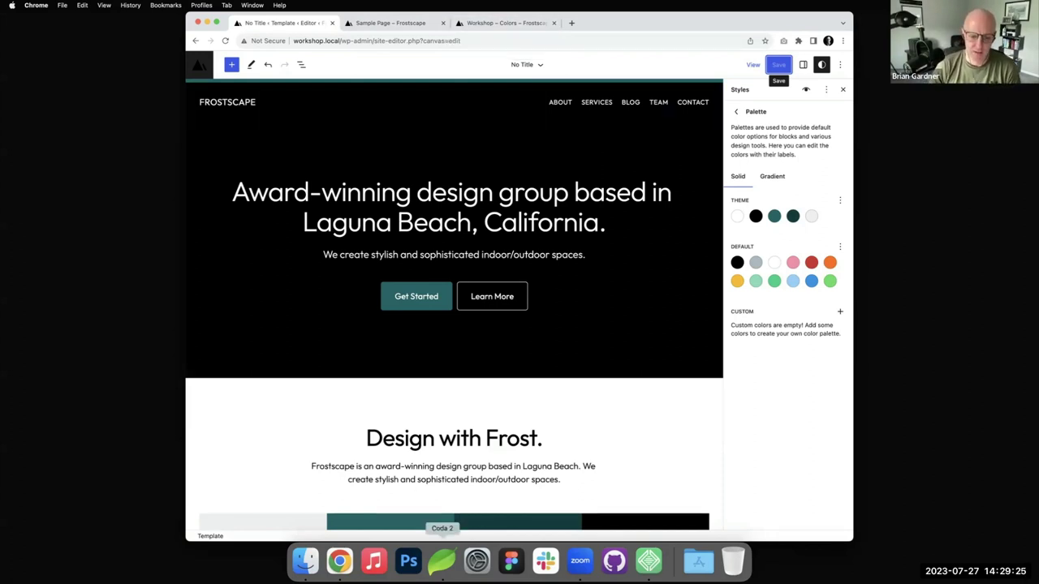
- Switch to the Workshop – Colors page and view its Style Variations section
{"action": "left_click", "coordinate": [506, 24]}
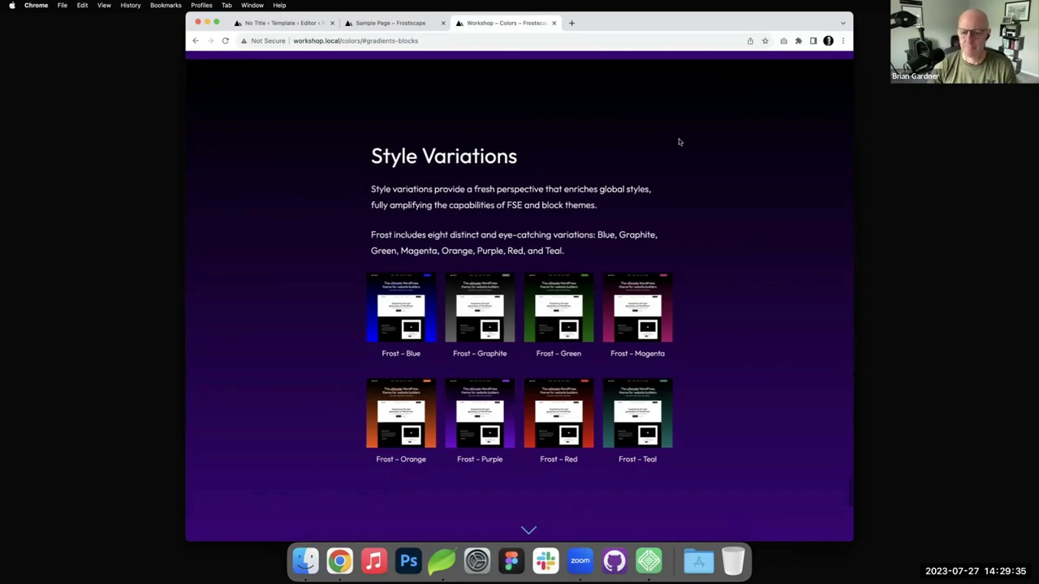
{"action": "scroll", "coordinate": [677, 142], "scroll_direction": "up", "scroll_amount": 1}
{"action": "scroll", "coordinate": [658, 303], "scroll_direction": "down", "scroll_amount": 1}
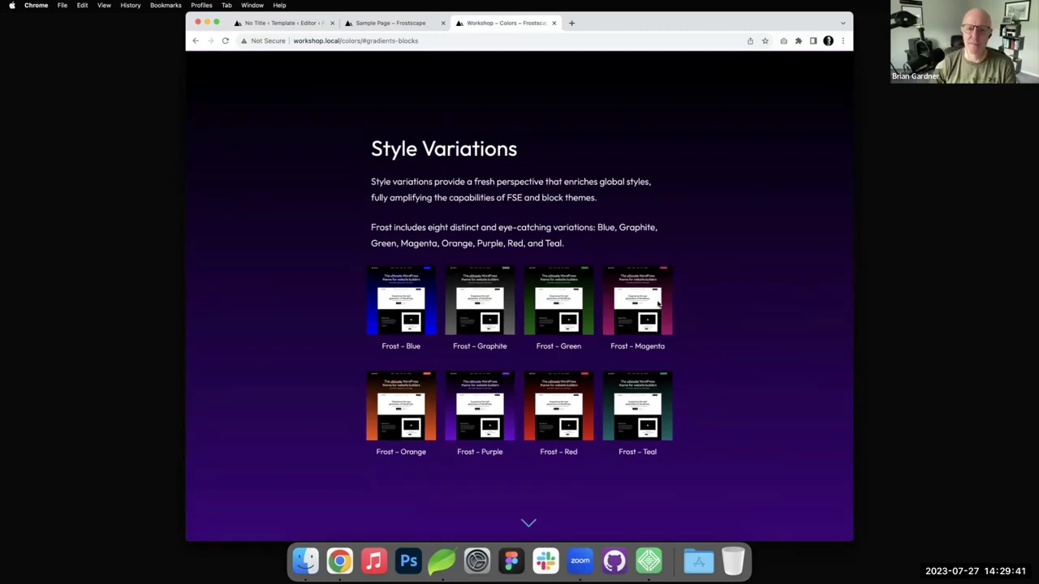
- Switch to Coda and open the styles folder inside the local frost theme in the file browser
{"action": "left_click", "coordinate": [442, 561]}
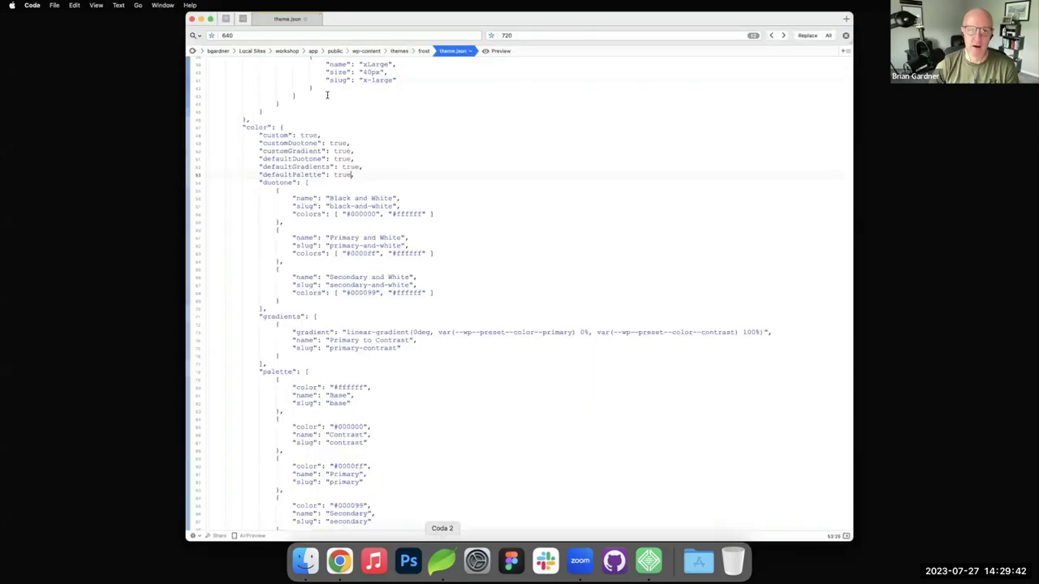
{"action": "left_click", "coordinate": [243, 20]}
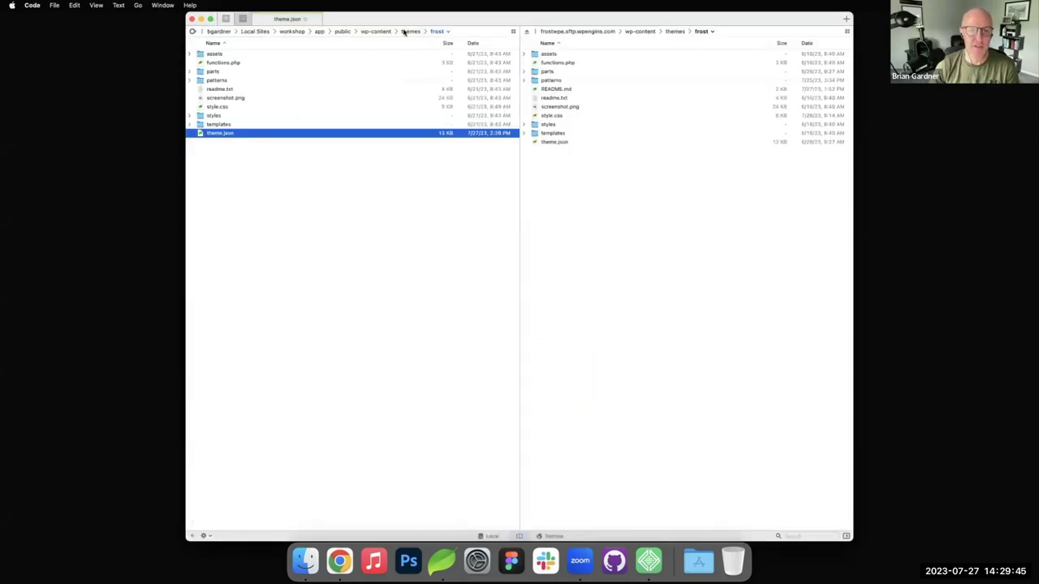
{"action": "left_click", "coordinate": [407, 31]}
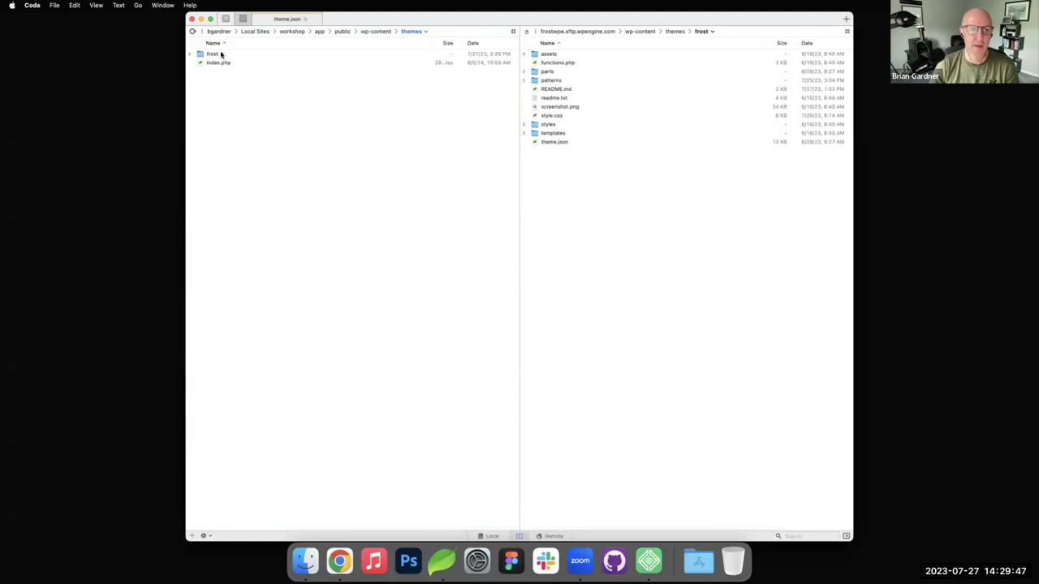
{"action": "double_click", "coordinate": [216, 54]}
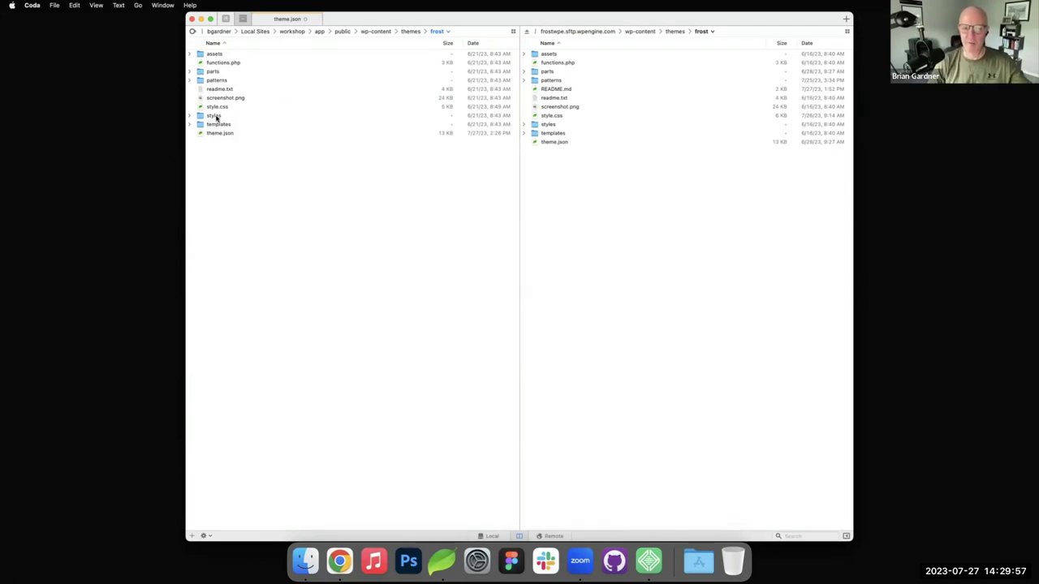
{"action": "left_click", "coordinate": [214, 116]}
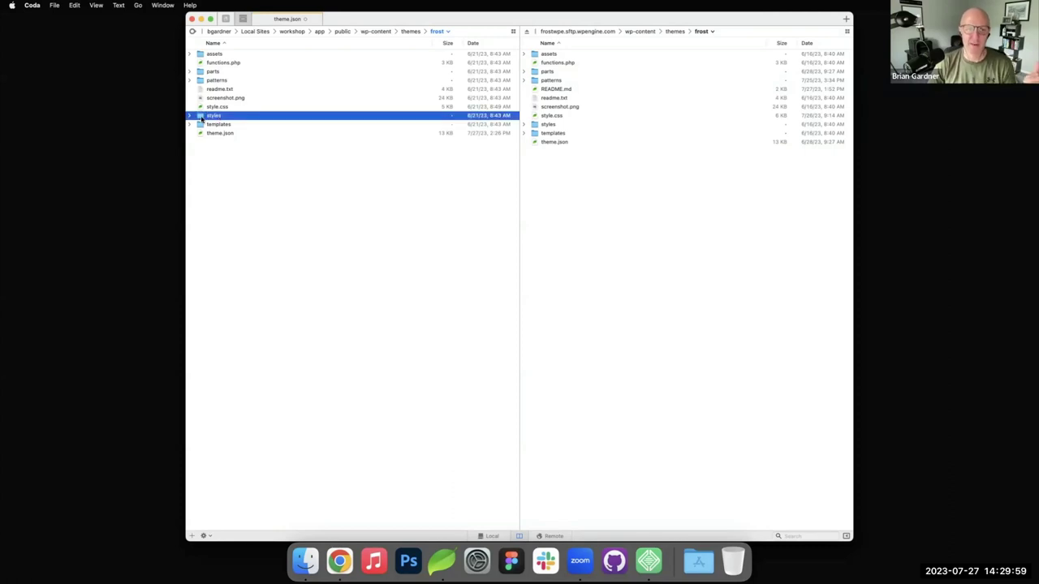
{"action": "double_click", "coordinate": [204, 119]}
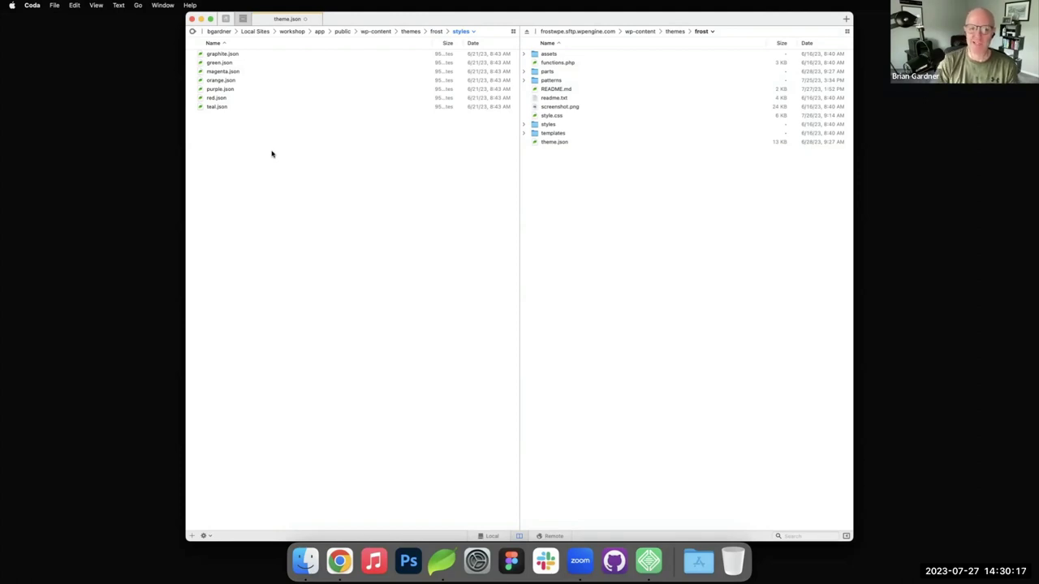
- Open the purple.json style variation and select all the color entries in its palette array
{"action": "double_click", "coordinate": [227, 90]}
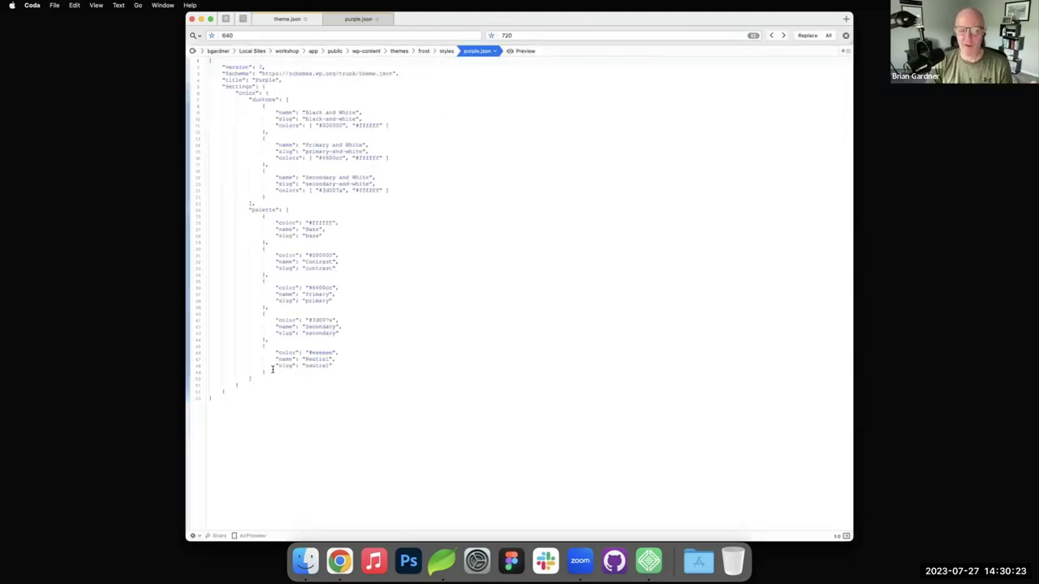
{"action": "left_click_drag", "start_coordinate": [266, 374], "coordinate": [188, 218]}
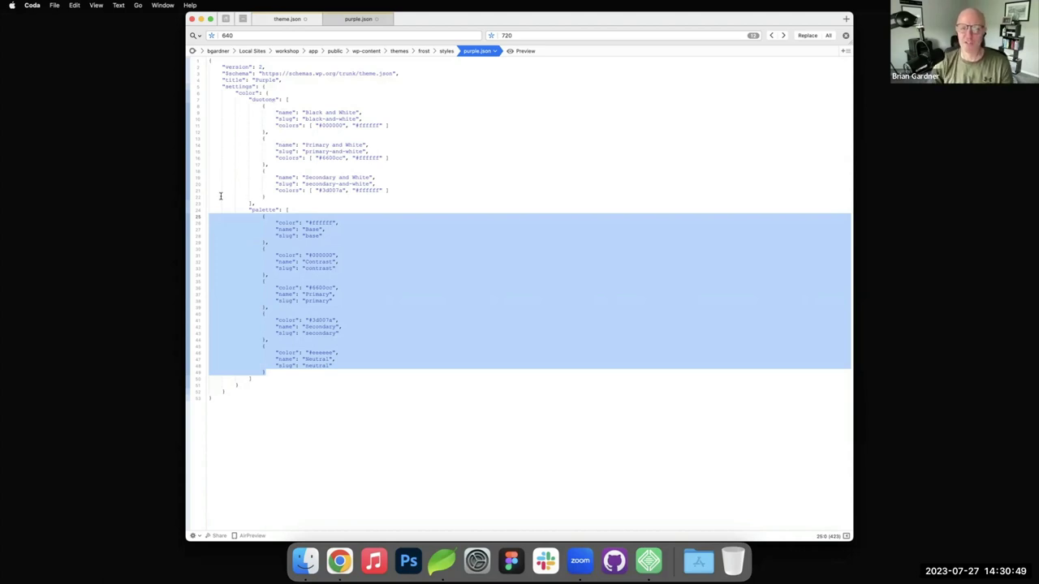
- Switch back to Chrome and look over the eight Frost variation thumbnails in the Style Variations section
{"action": "left_click", "coordinate": [354, 551]}
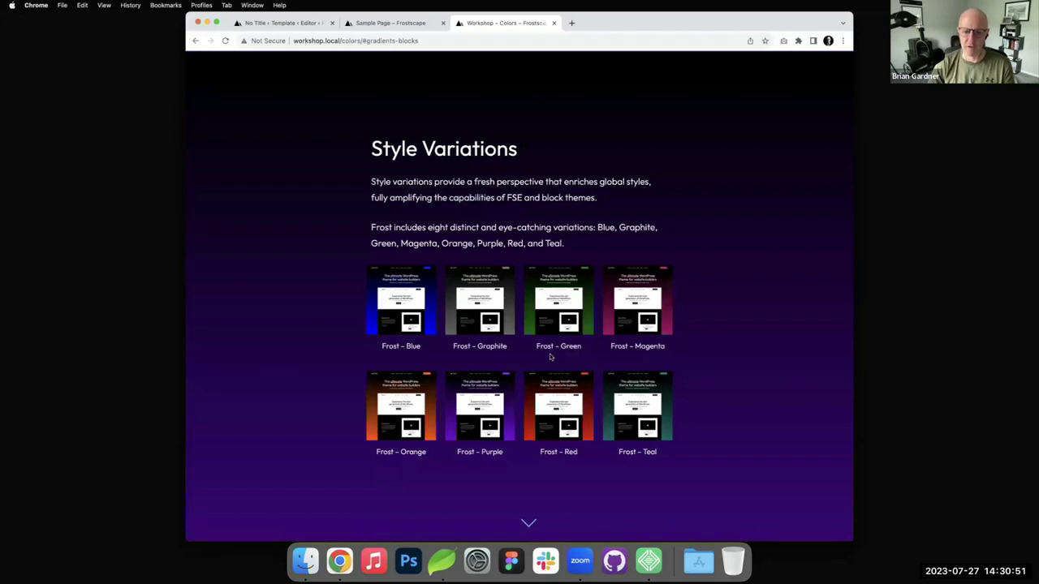
{"action": "scroll", "coordinate": [584, 341], "scroll_direction": "down", "scroll_amount": 2}
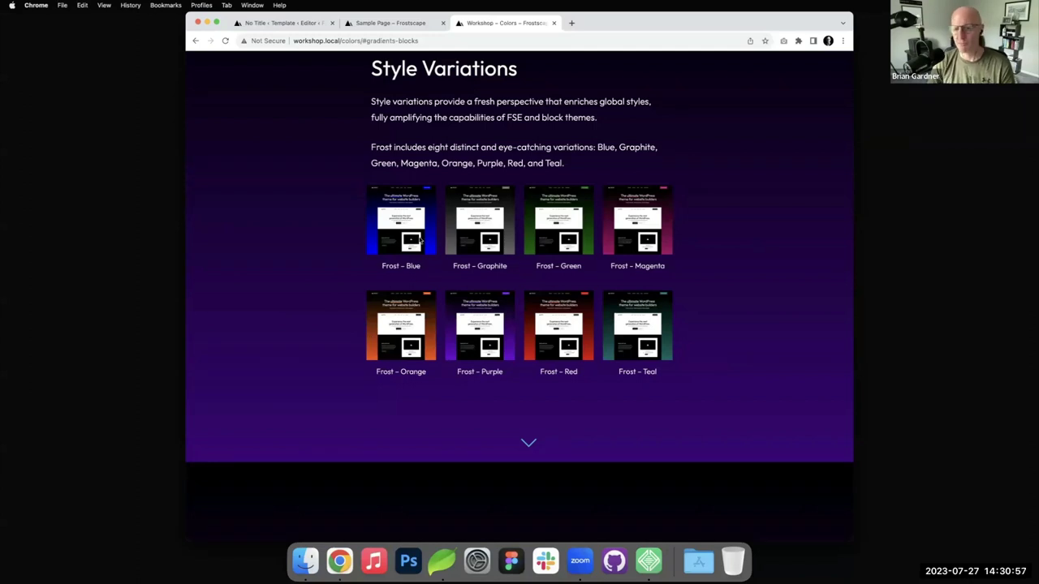
{"action": "scroll", "coordinate": [477, 243], "scroll_direction": "up", "scroll_amount": 1}
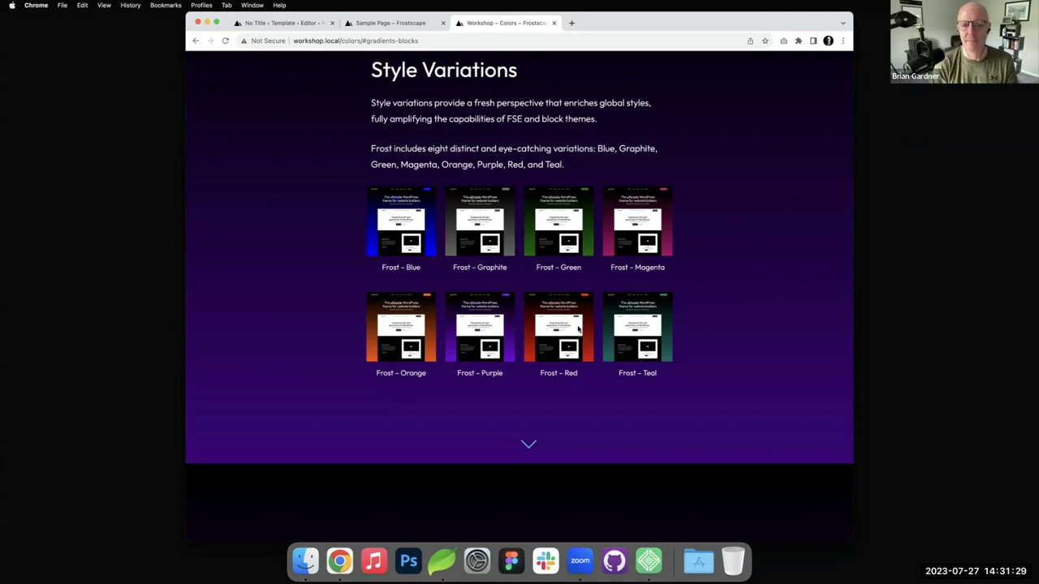
{"action": "scroll", "coordinate": [578, 327], "scroll_direction": "up", "scroll_amount": 2}
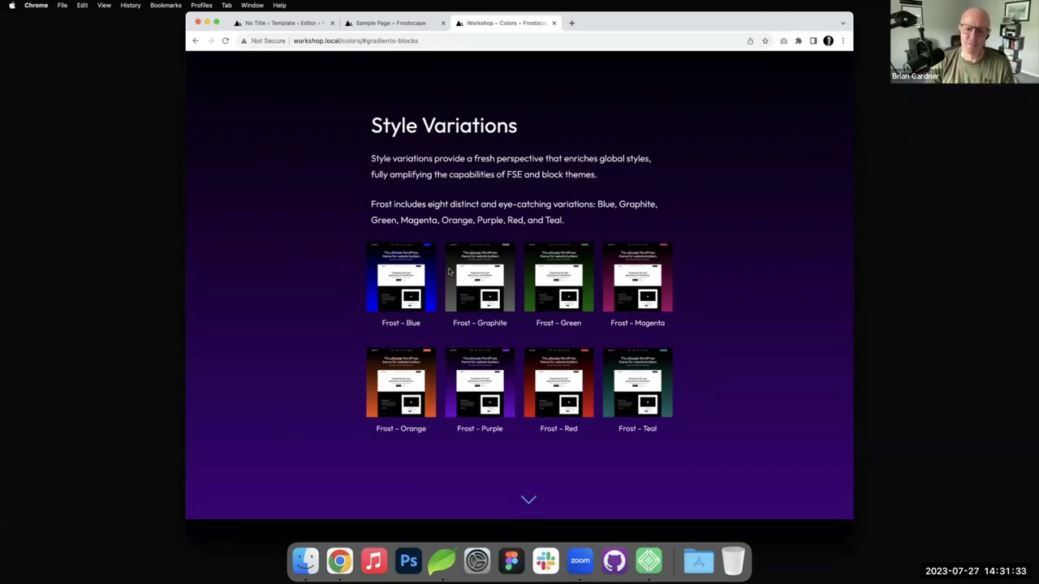